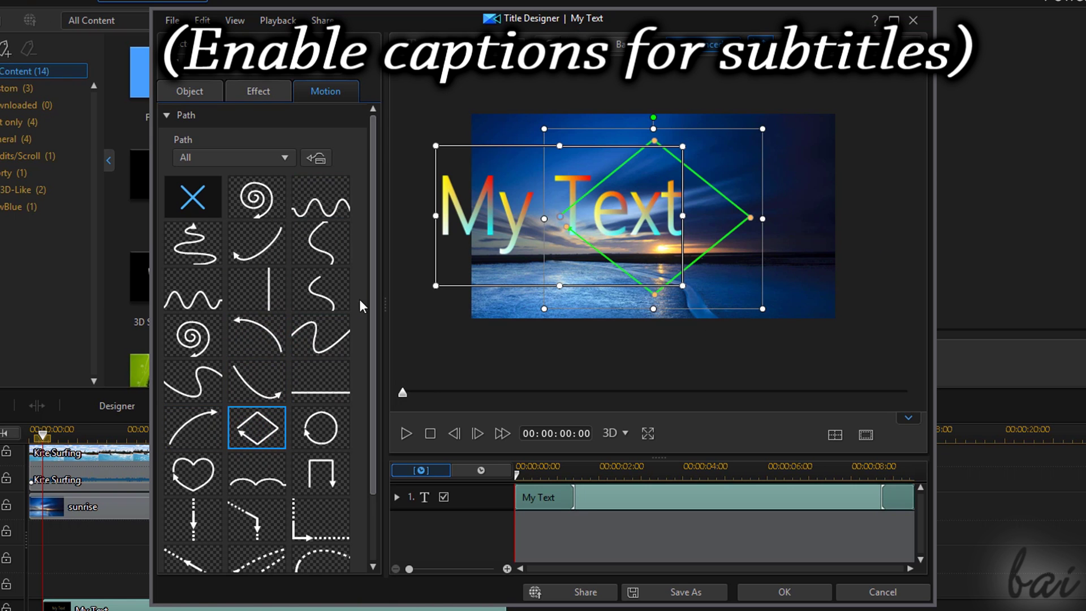
click(407, 434)
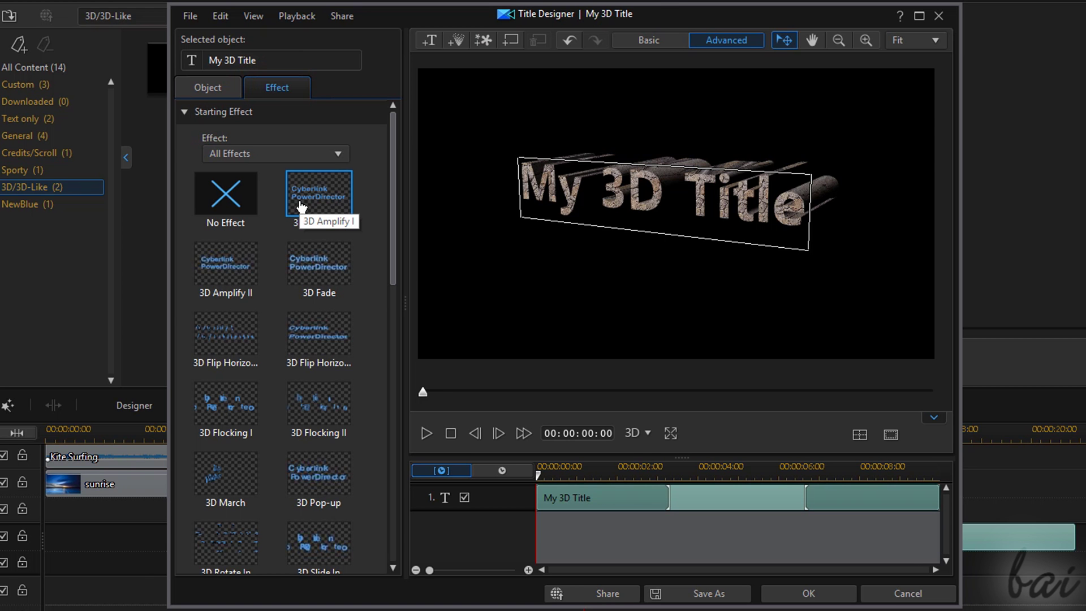
click(301, 207)
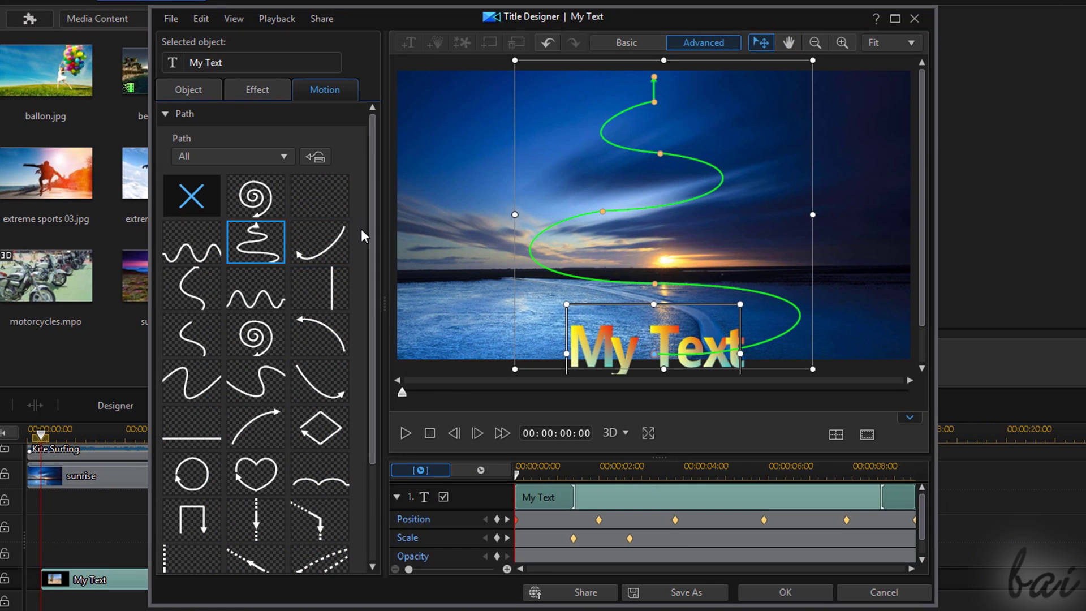
drag(516, 474, 837, 500)
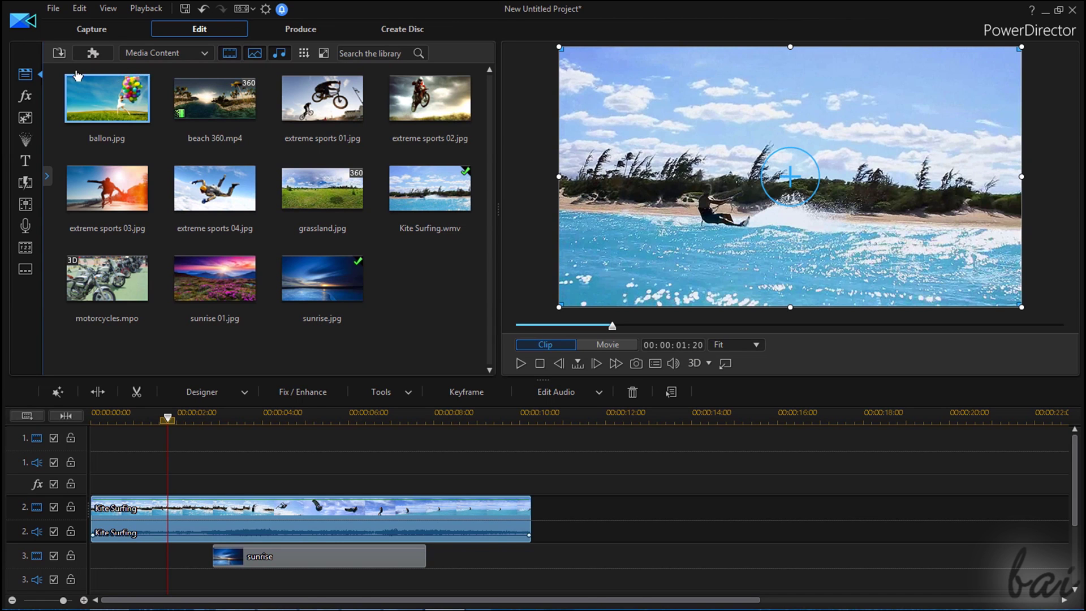
Step: Browse the title templates and preview 2D Sample Template, 3D Sample Template, Clover_01 and Clover_02
click(27, 161)
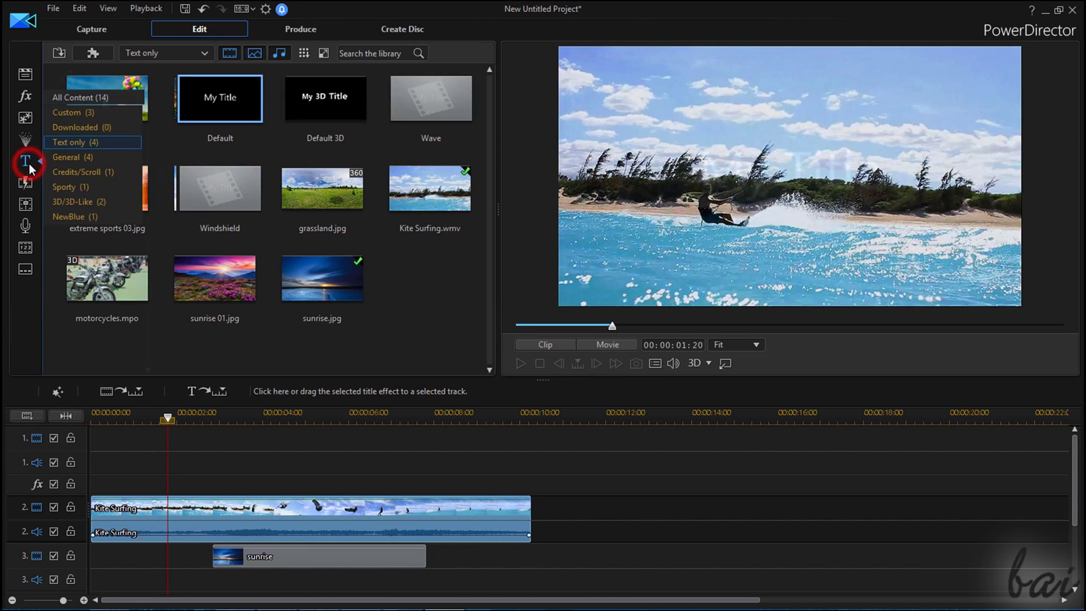
click(325, 188)
click(433, 189)
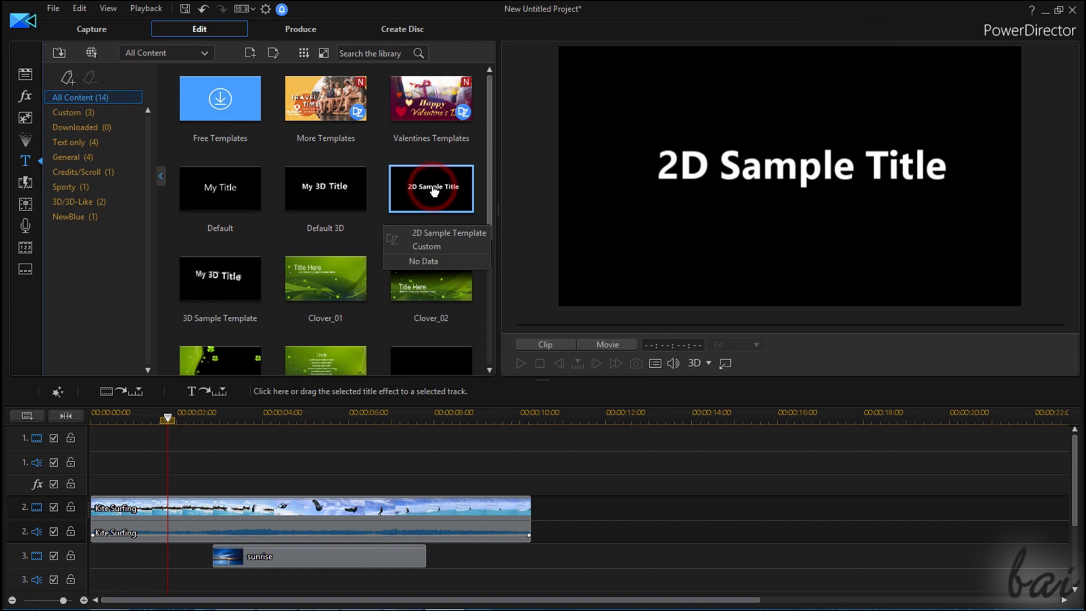
click(215, 287)
click(338, 287)
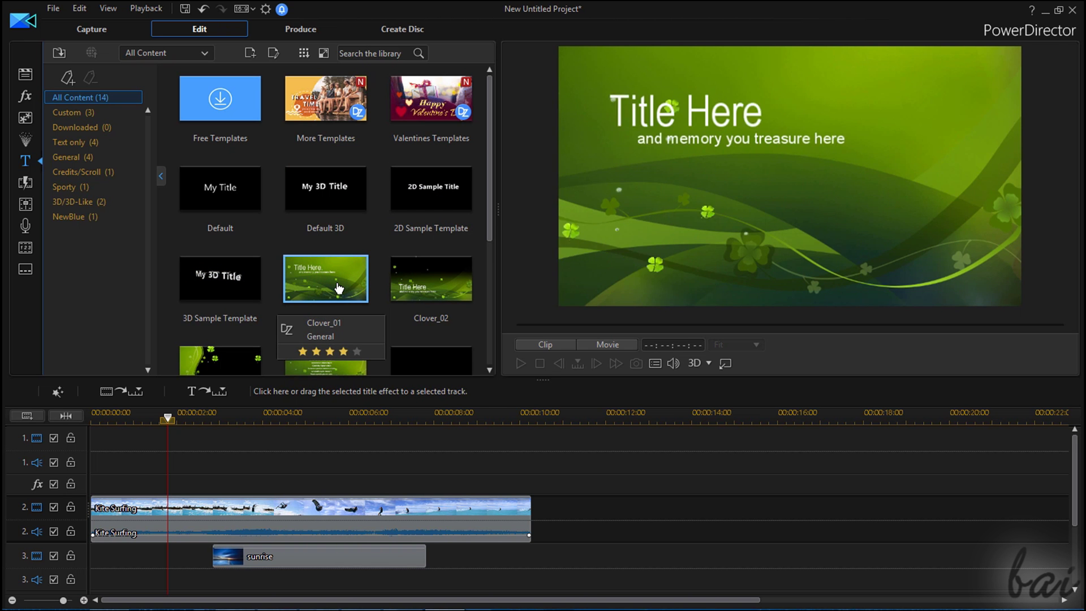
click(461, 292)
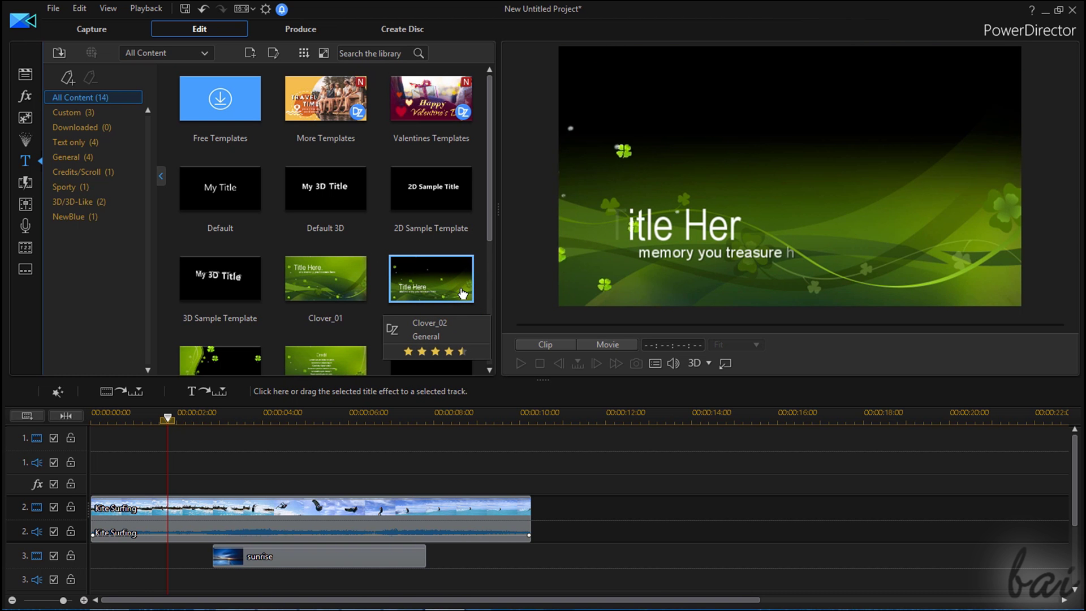
Step: Add the Default text title template to the timeline, after the sunrise image
click(216, 196)
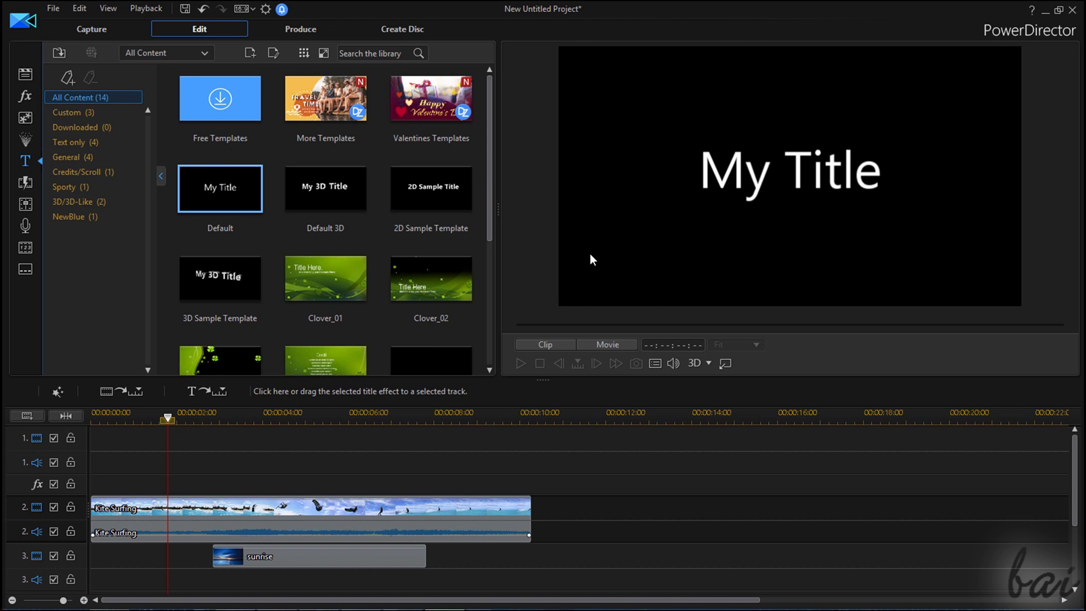
click(149, 417)
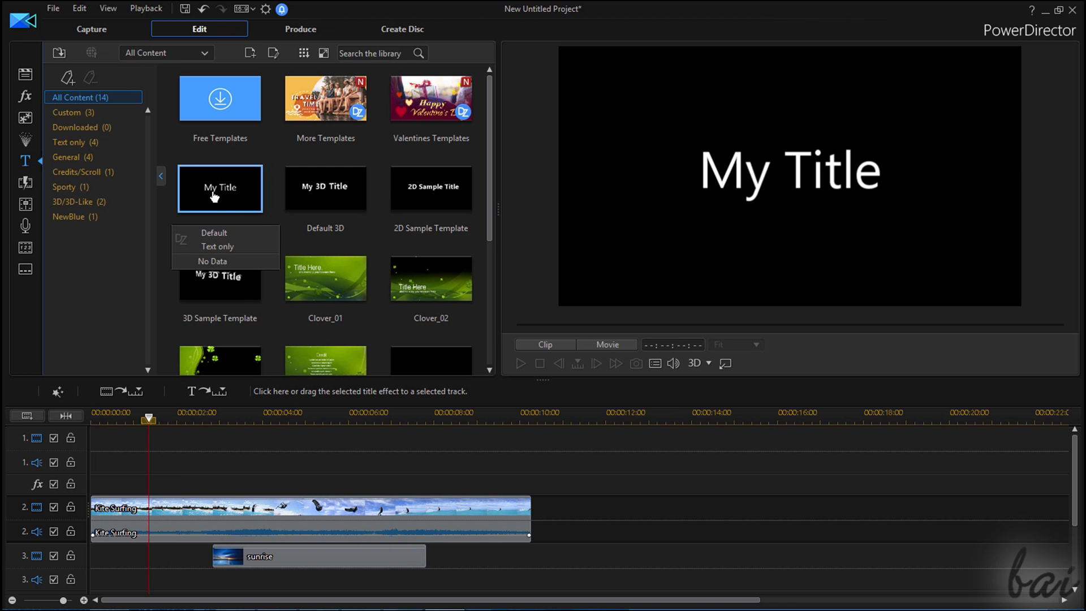
drag(213, 196, 548, 552)
Step: Trim the title clip to a duration of about 00:00:09:13 and move it to video track 1, starting at about 00:00:05:18
drag(817, 548, 740, 548)
drag(623, 541, 714, 547)
drag(660, 545, 732, 547)
drag(567, 542, 693, 542)
drag(693, 542, 583, 542)
drag(649, 541, 585, 542)
drag(609, 542, 452, 433)
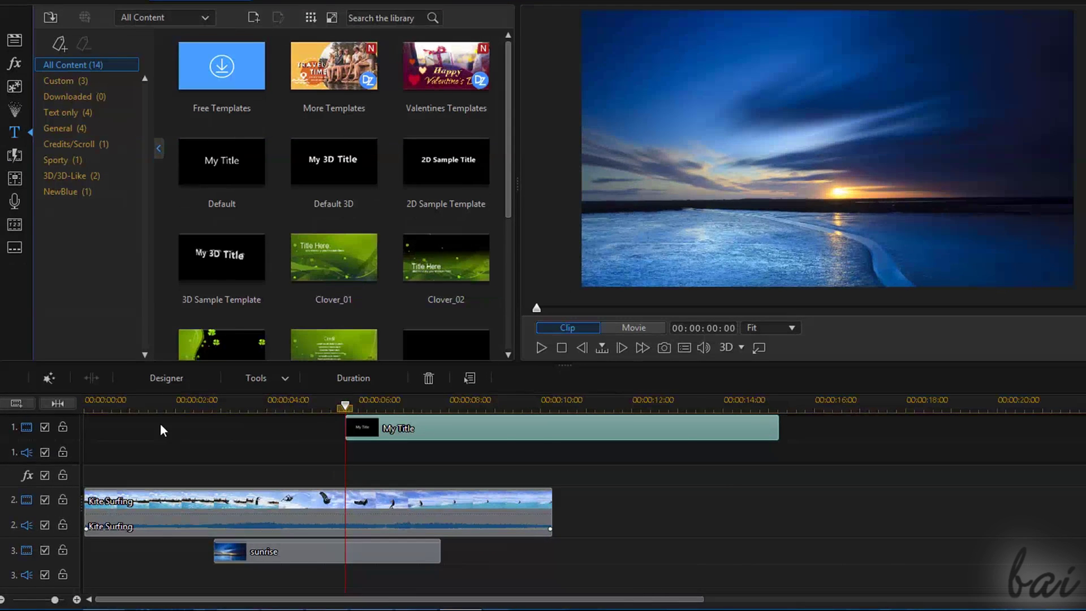
Step: Move the My Title clip to the title track, starting at about 00:00:00:07, and scrub through it to preview it over the footage
drag(345, 406, 581, 405)
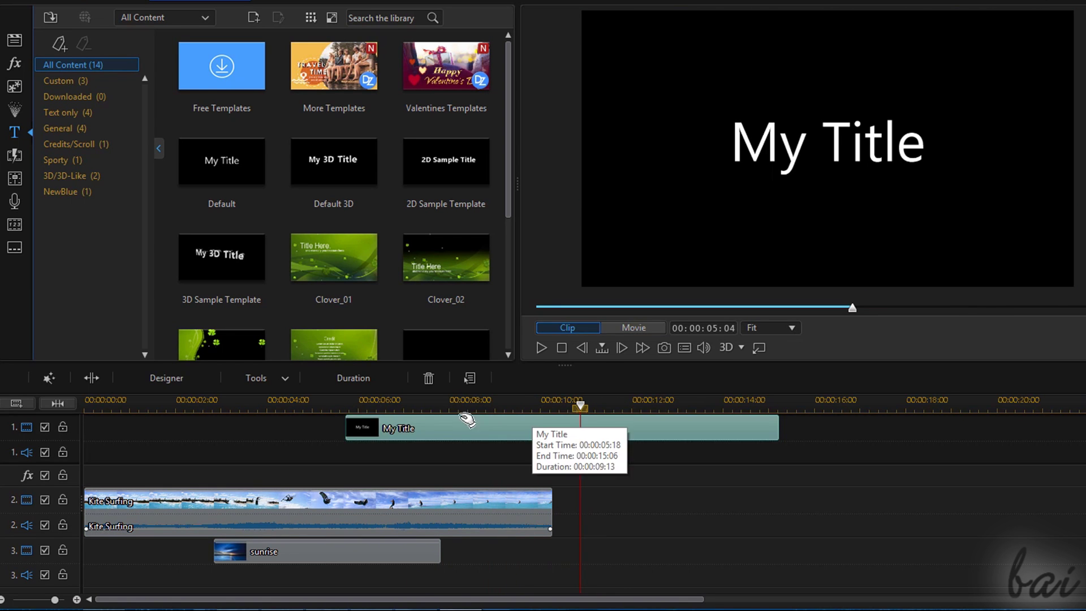
drag(431, 436, 180, 581)
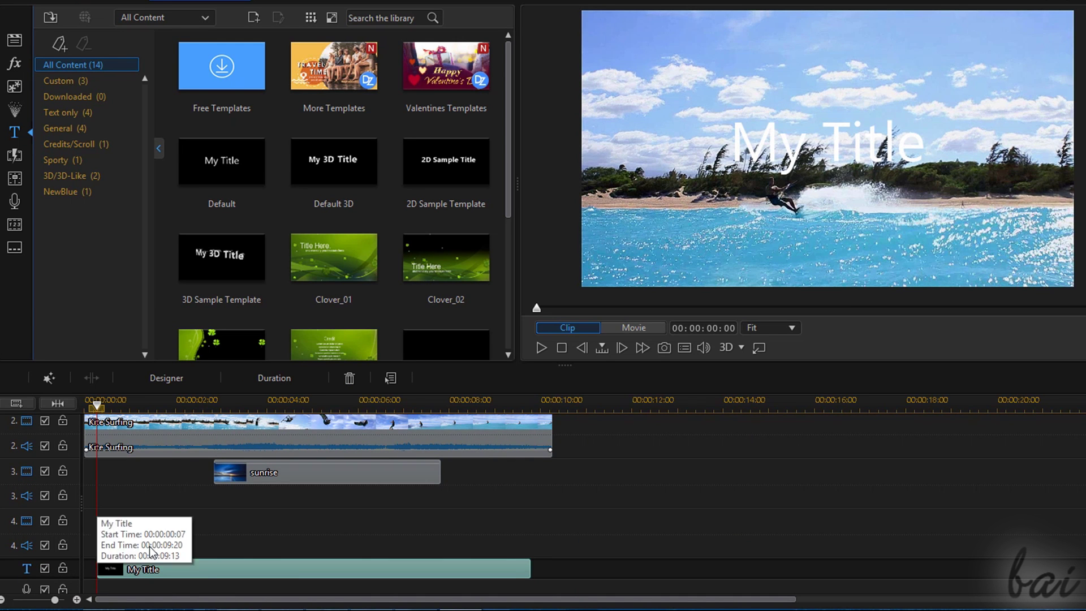
click(110, 405)
drag(120, 409, 377, 436)
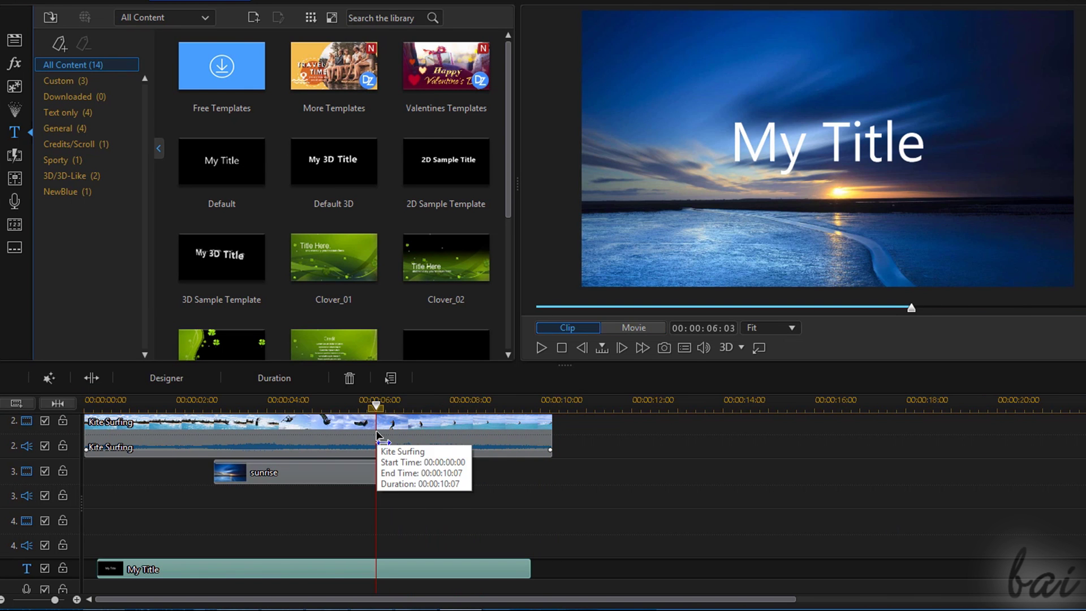
Step: Open the My Title clip in the Title Designer and scrub its preview to 00:00:05:00
click(263, 573)
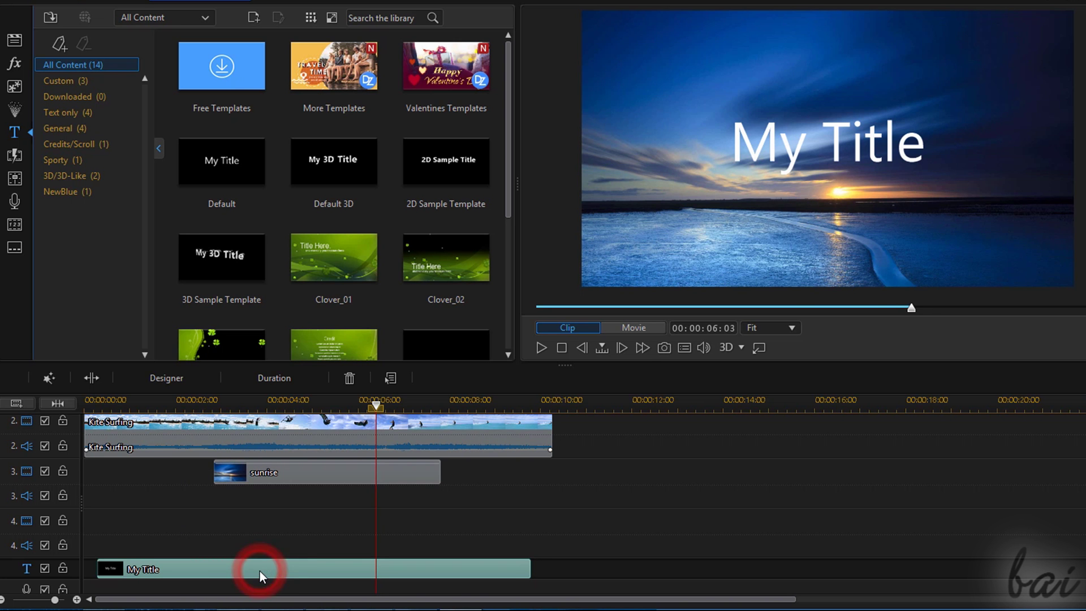
double_click(260, 572)
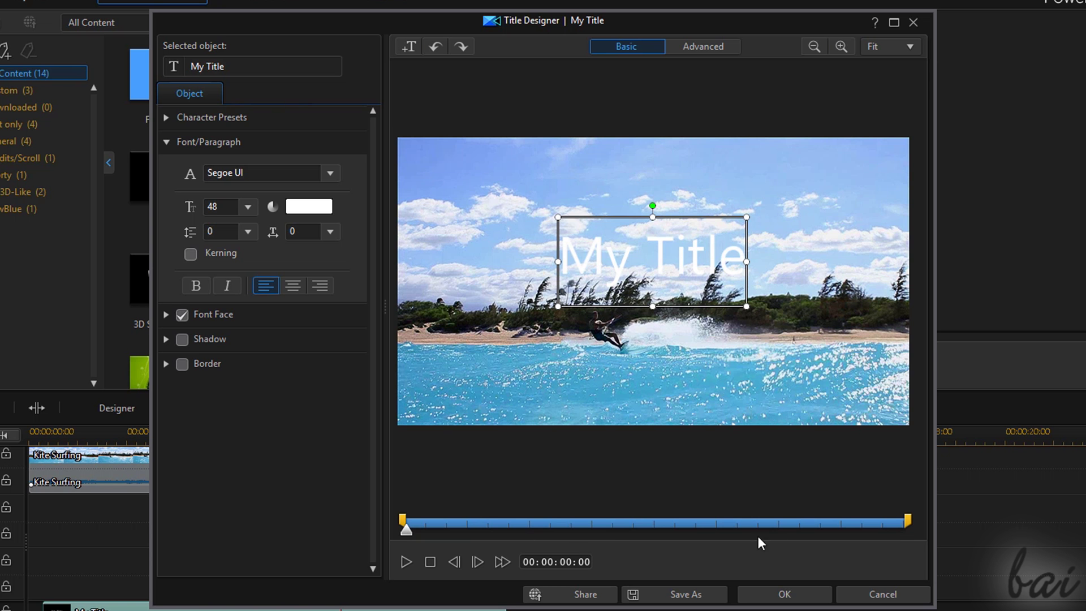
drag(413, 534, 761, 543)
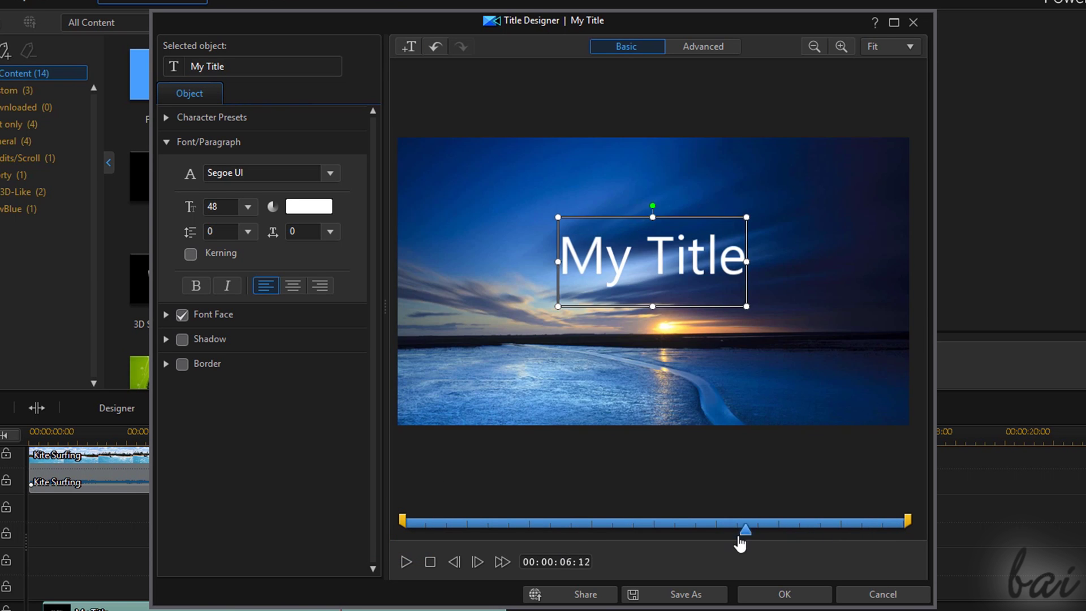
drag(518, 545, 458, 547)
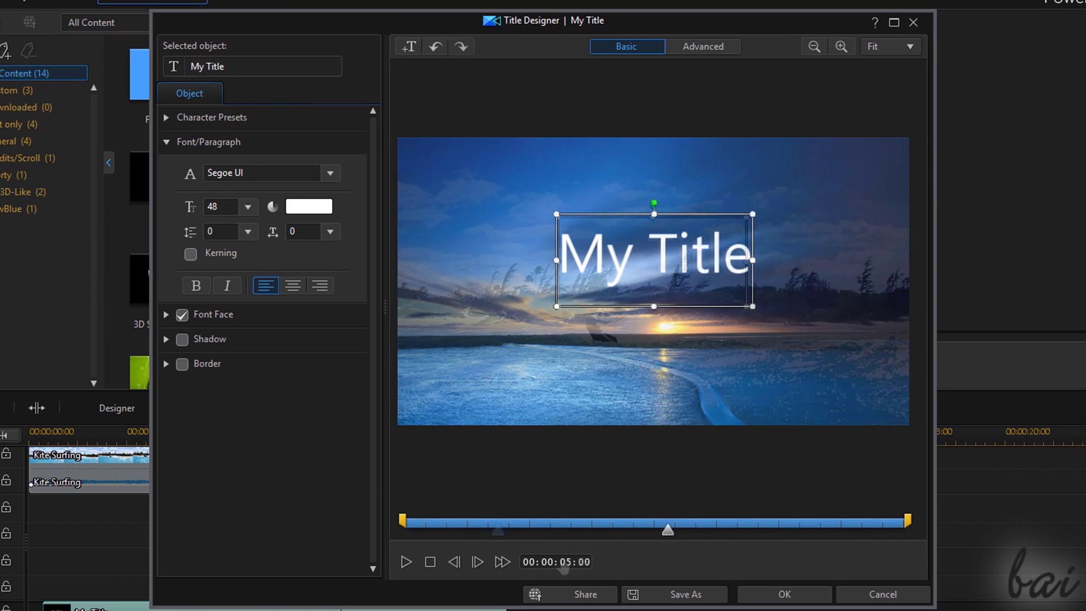
Step: Replace the title's wording with "My Text"
click(673, 279)
drag(566, 260, 618, 268)
key(ctrl+a)
text(My Text)
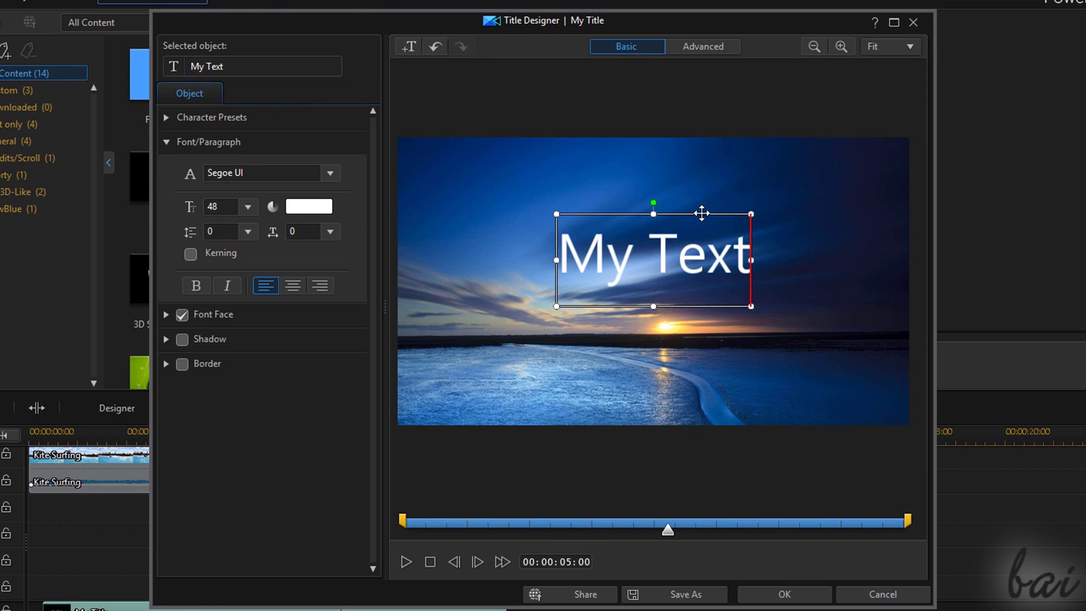
Step: Try moving and resizing the My Text box in the frame, and place it slightly left of its original position
drag(704, 213, 607, 169)
drag(815, 180, 729, 202)
drag(641, 239, 736, 213)
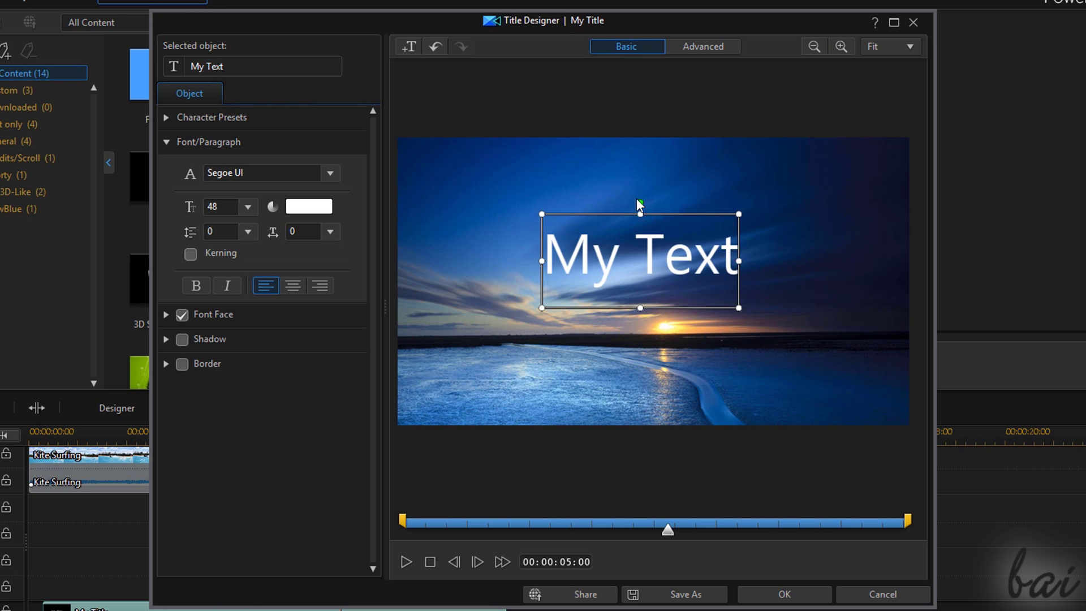
Step: Try rotating the My Text box about 45 degrees counterclockwise, and undo the rotation
drag(603, 211, 600, 219)
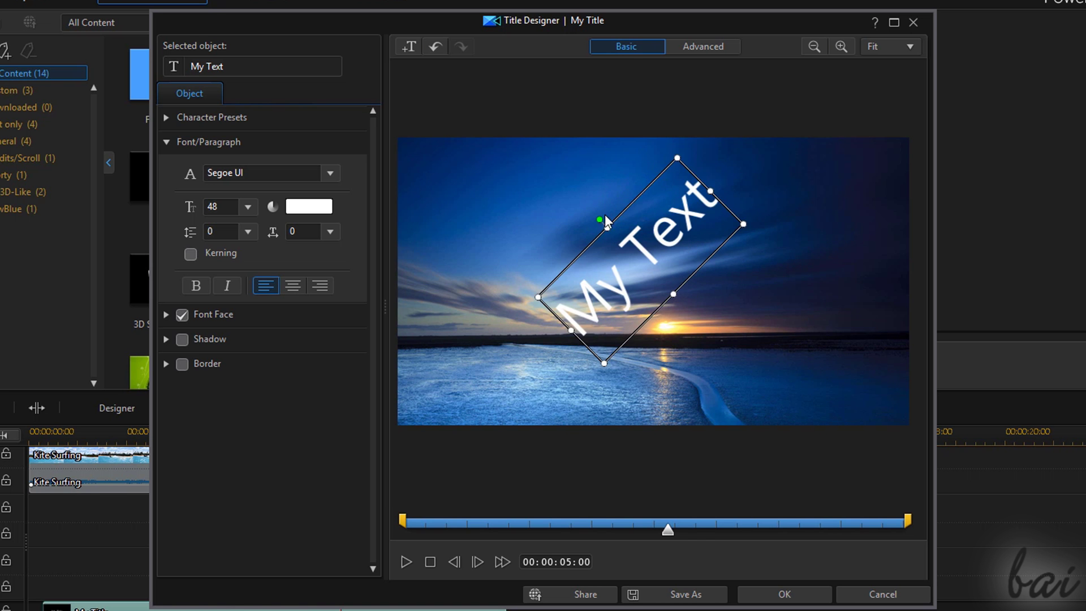
key(ctrl+z)
key(ctrl+z)
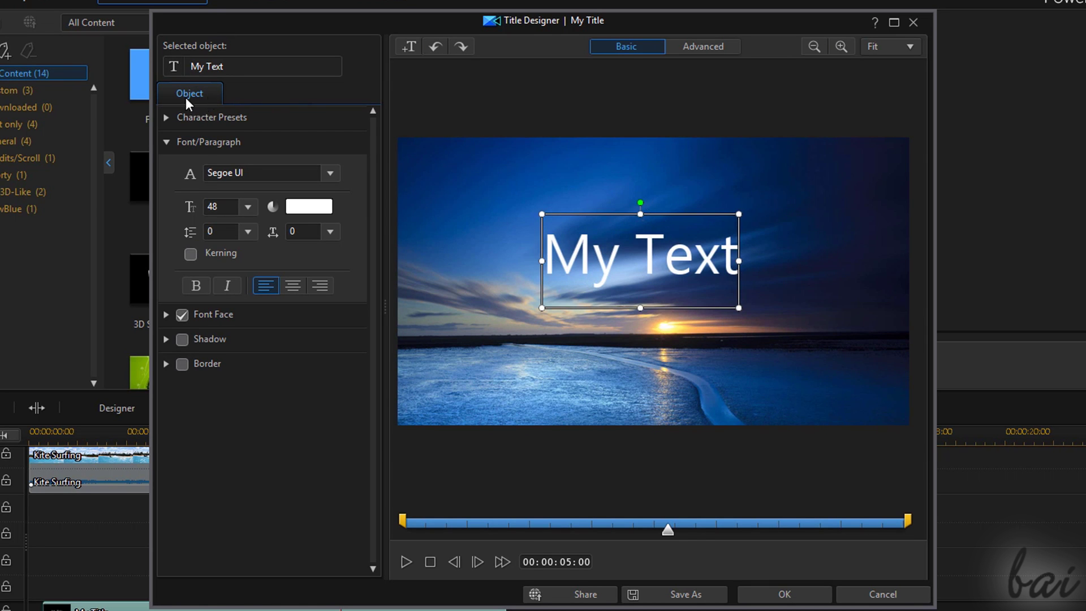
Step: Try several character presets on the text and apply the first one, the thin white style with a shadow
click(165, 143)
click(163, 119)
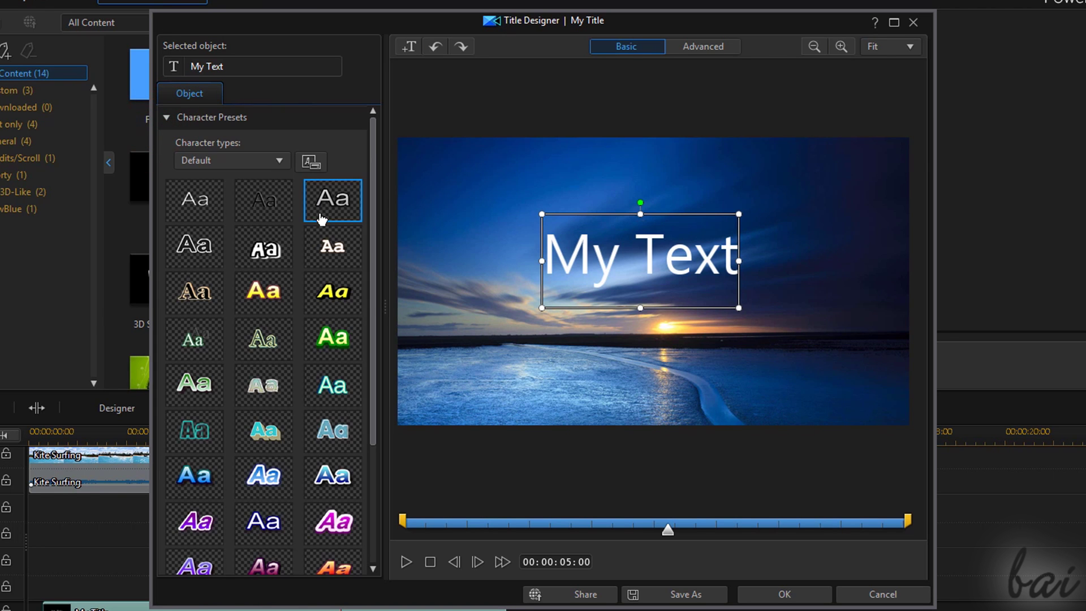
click(338, 297)
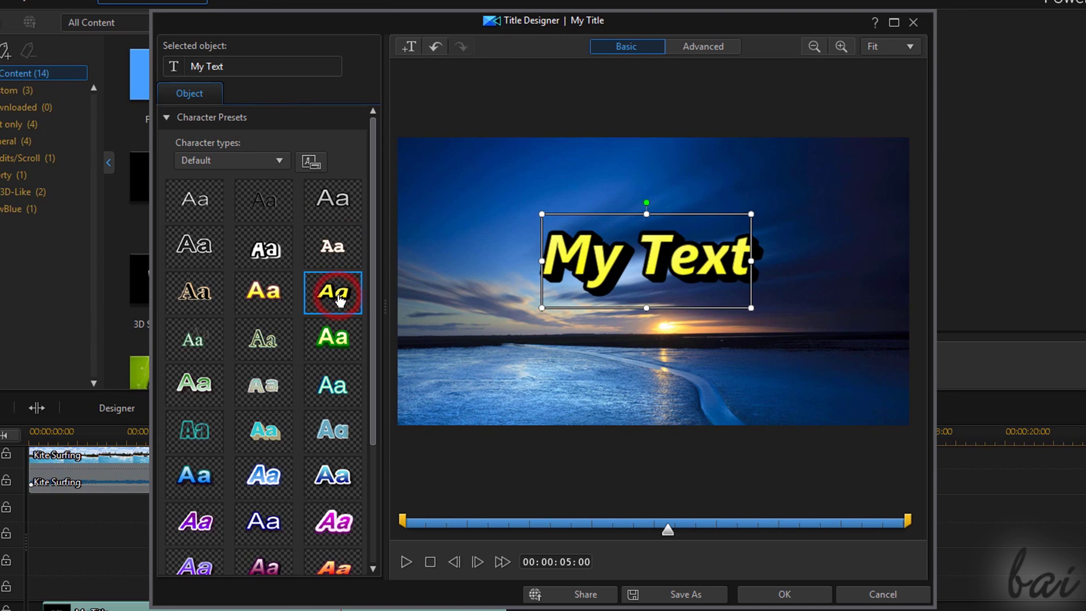
click(263, 404)
scroll(262, 429, down, 2)
click(262, 426)
click(332, 406)
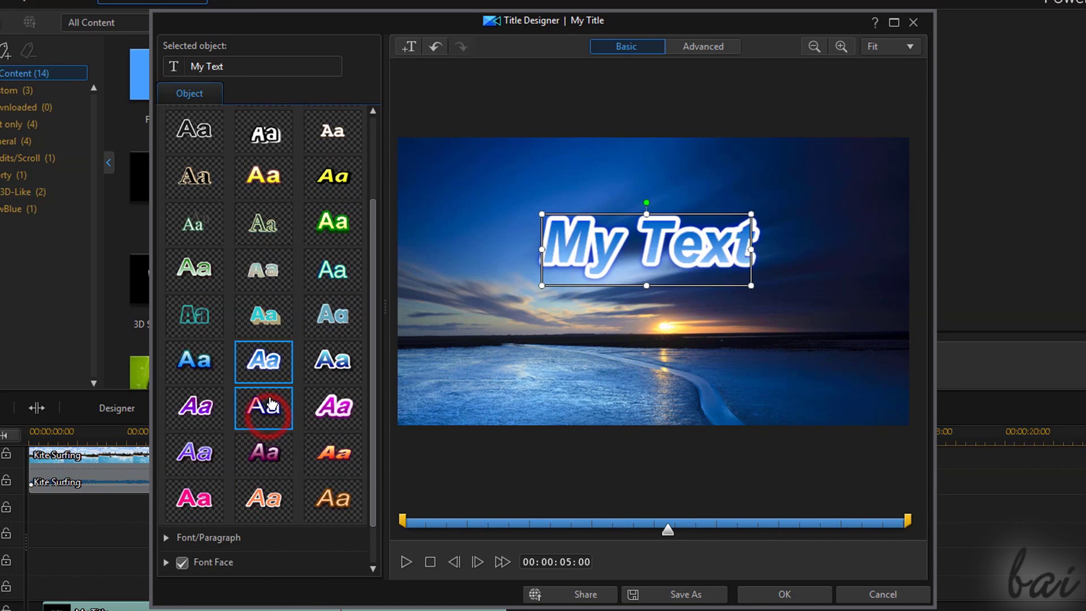
click(264, 451)
scroll(266, 340, up, 3)
click(269, 213)
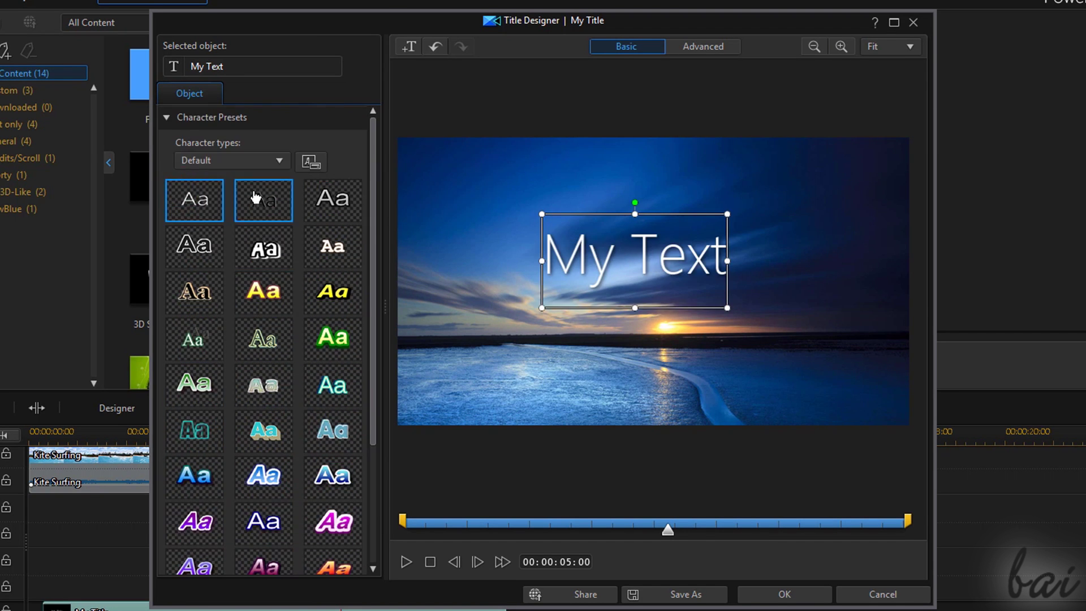
click(165, 118)
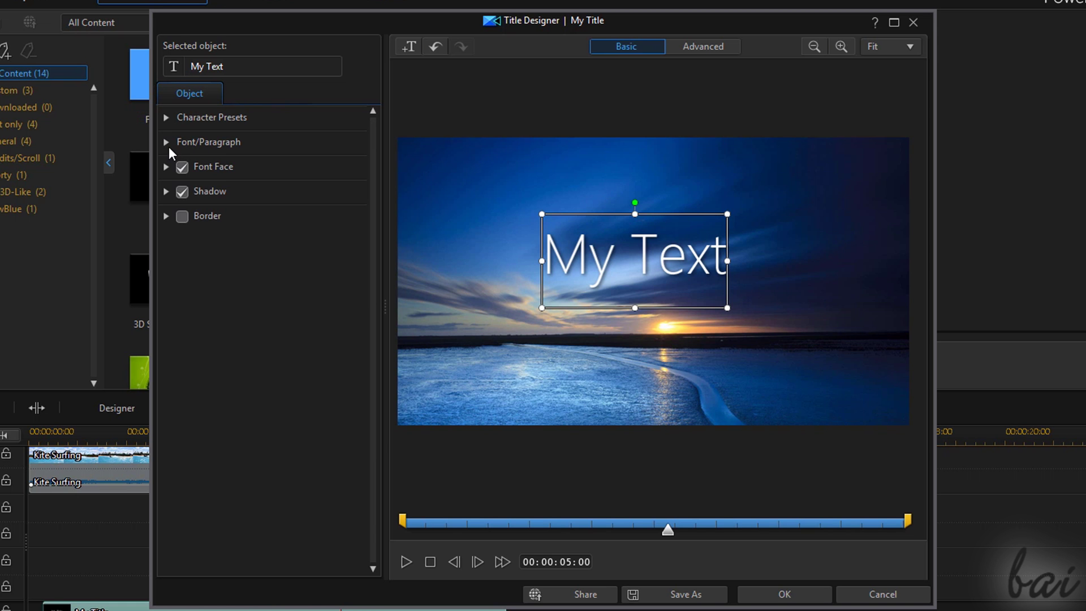
Step: Look through the available fonts and font sizes in the text's font and paragraph settings
click(167, 143)
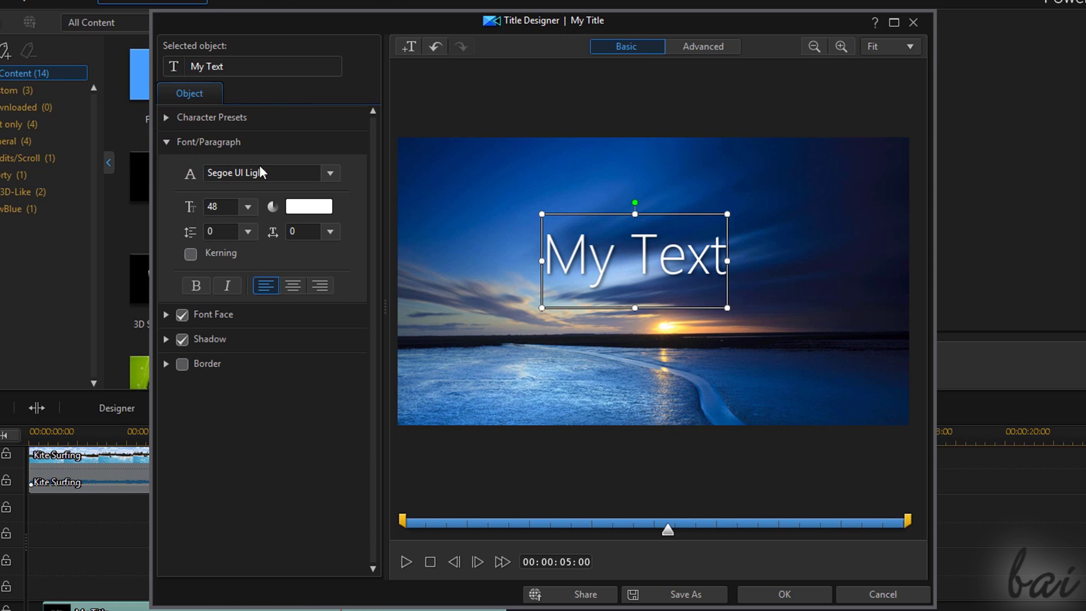
click(329, 173)
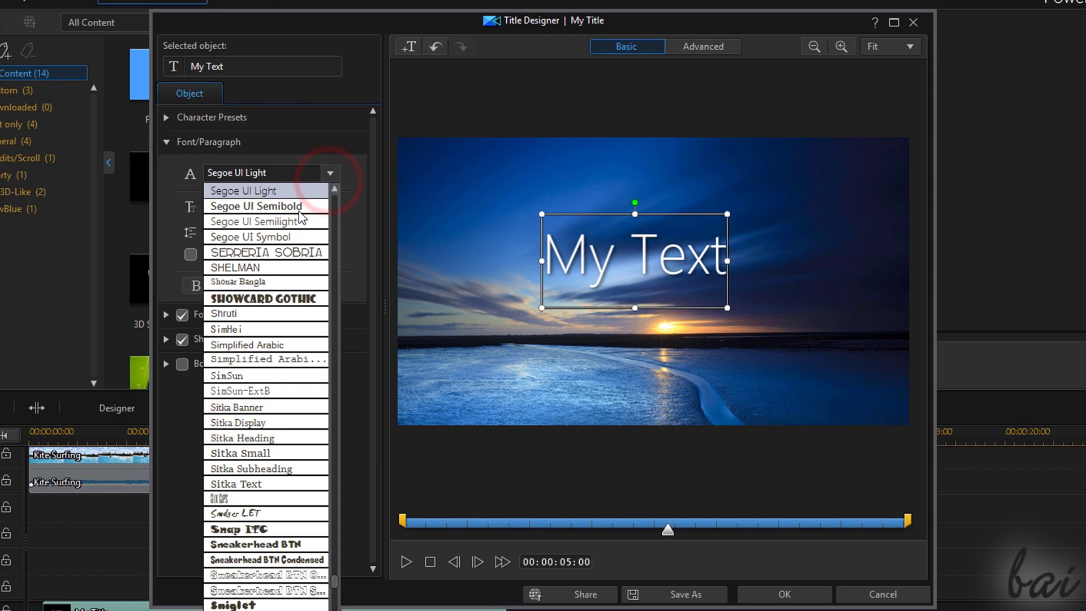
click(330, 174)
click(247, 207)
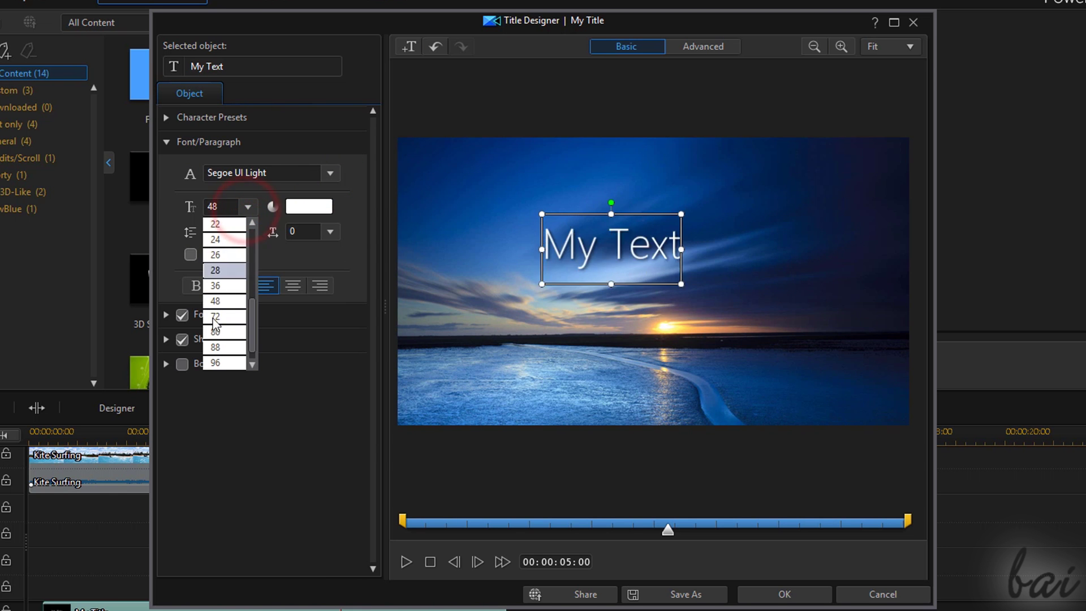
click(229, 302)
Step: Set the text colour to yellow
click(312, 206)
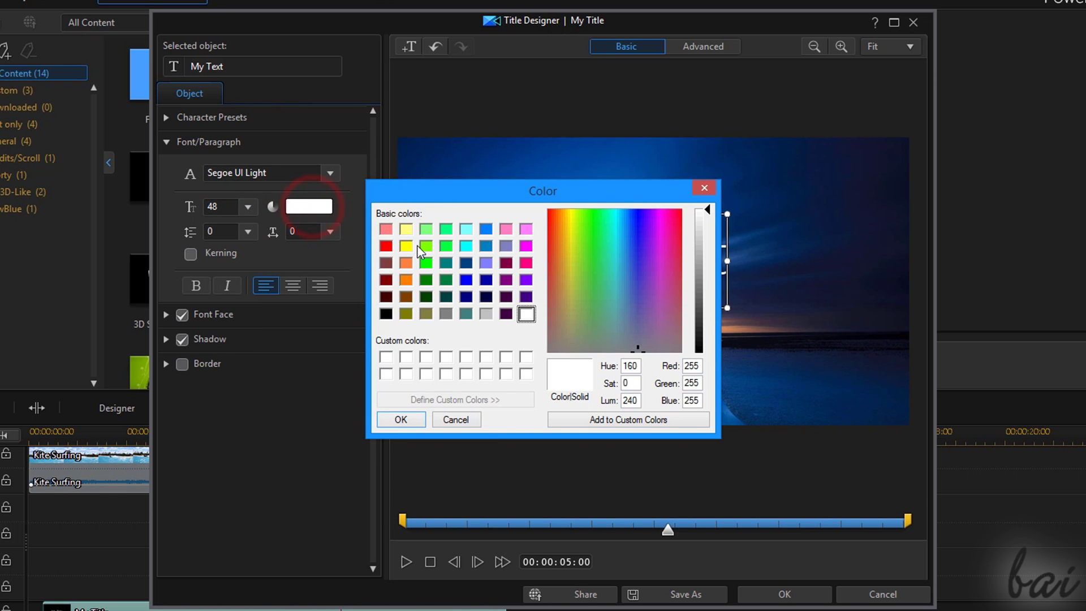
drag(461, 203, 268, 334)
click(214, 376)
click(208, 550)
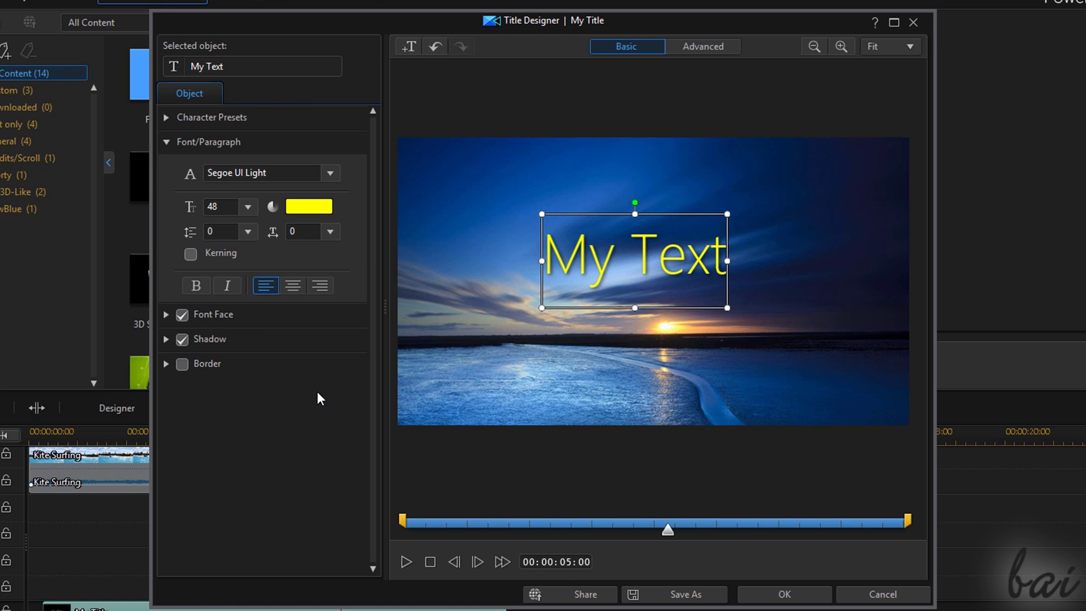
Step: Preview the line spacing and character spacing values available for the text
click(249, 233)
click(291, 259)
click(330, 231)
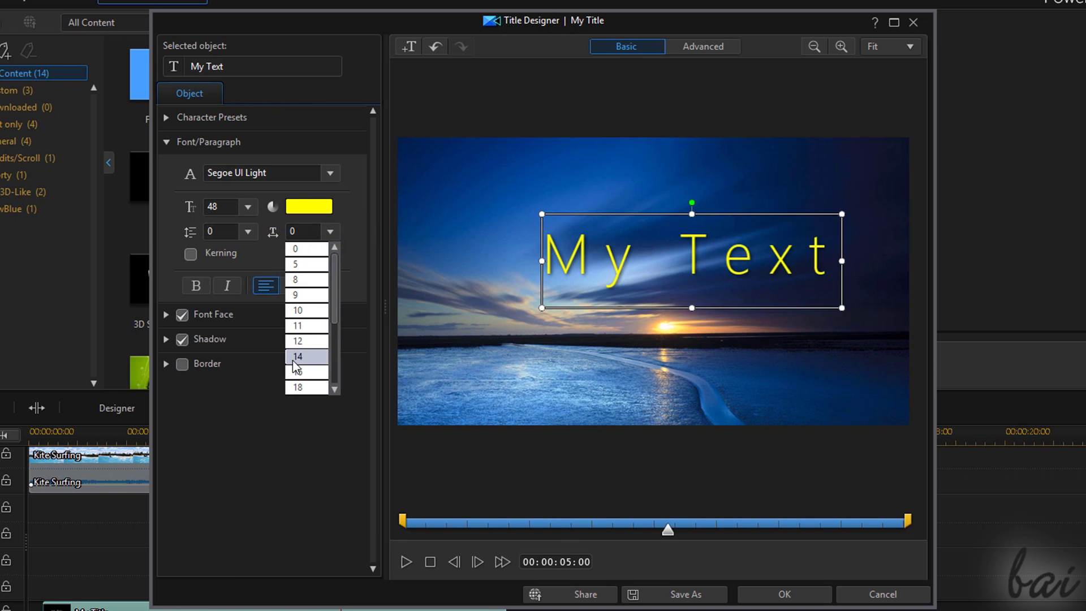
click(343, 223)
Step: Try bold and italic on the text one after the other, switching each off again
click(192, 282)
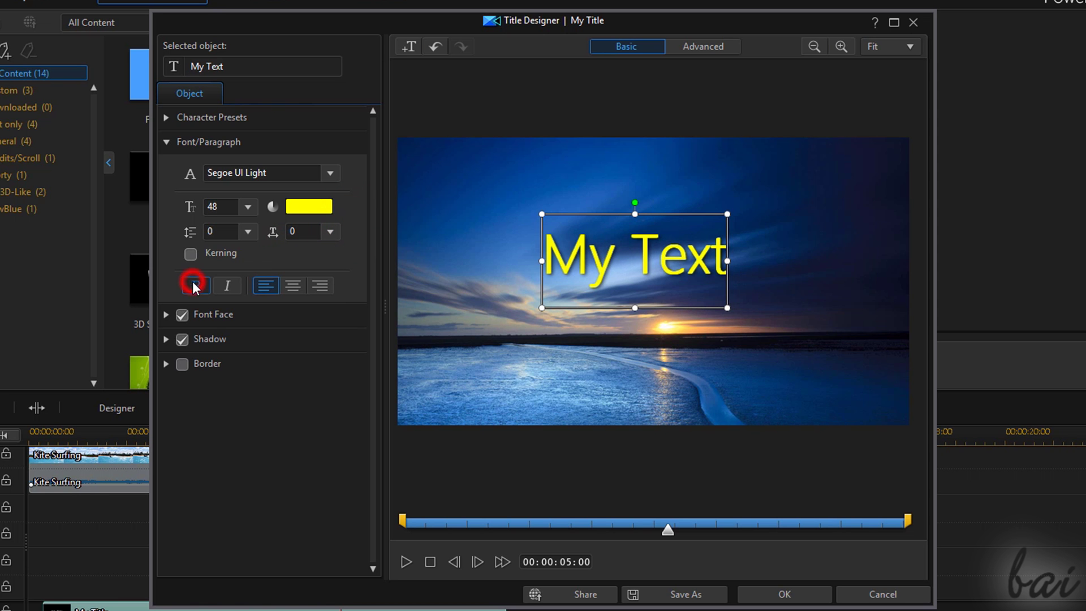
click(192, 283)
click(225, 285)
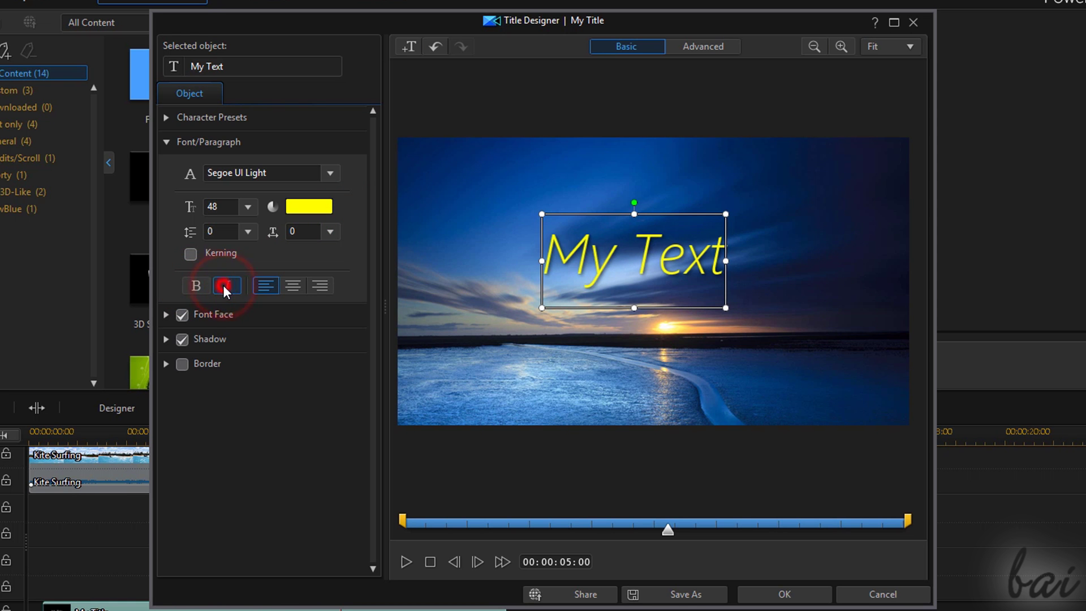
click(223, 285)
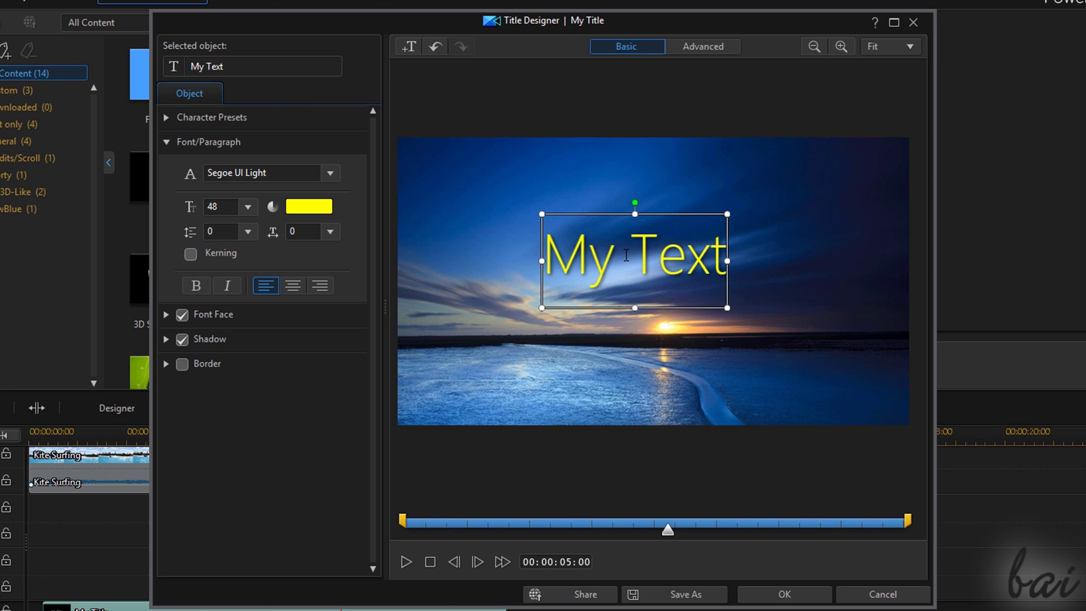
Step: Try bold and italic on the selected letters "Te" and centre-align the text
drag(628, 255, 687, 259)
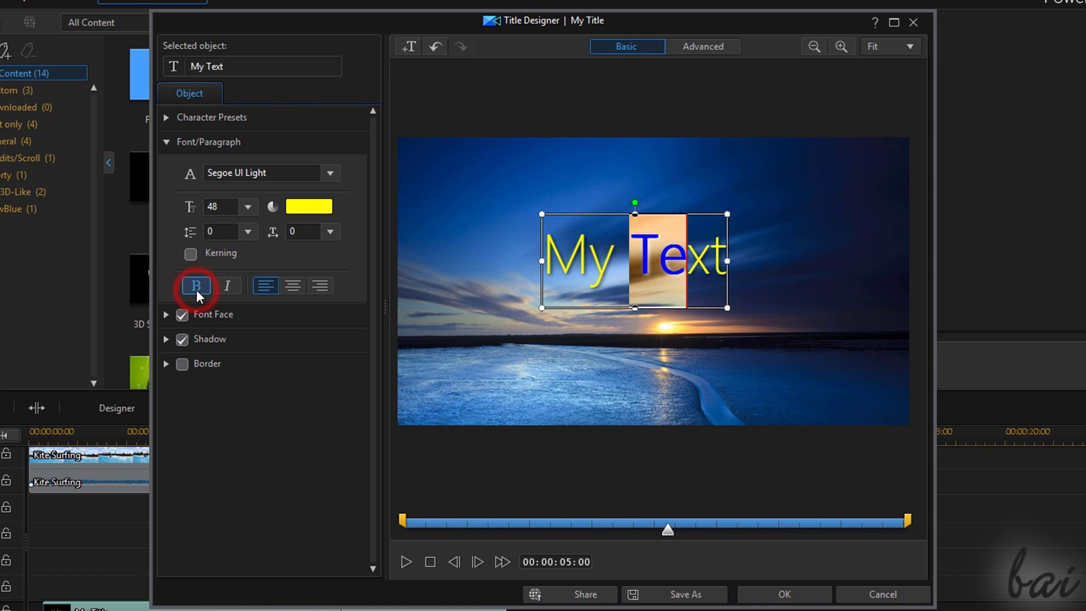
click(232, 286)
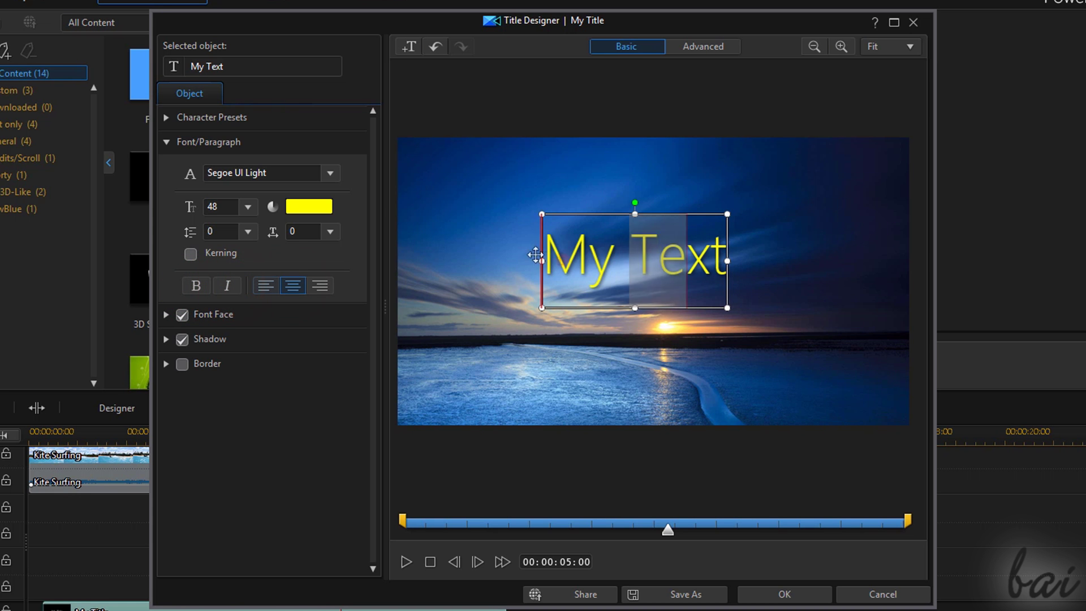
click(535, 256)
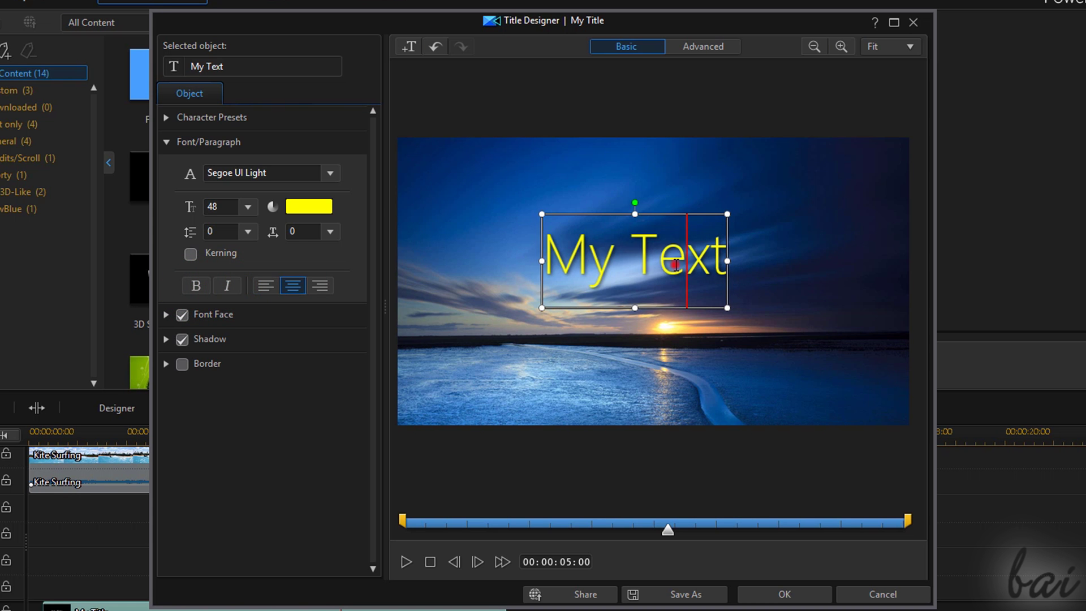
Step: Try different blur and opacity values on the text's font face, returning them to 0 and 100%
scroll(656, 275, up, 5)
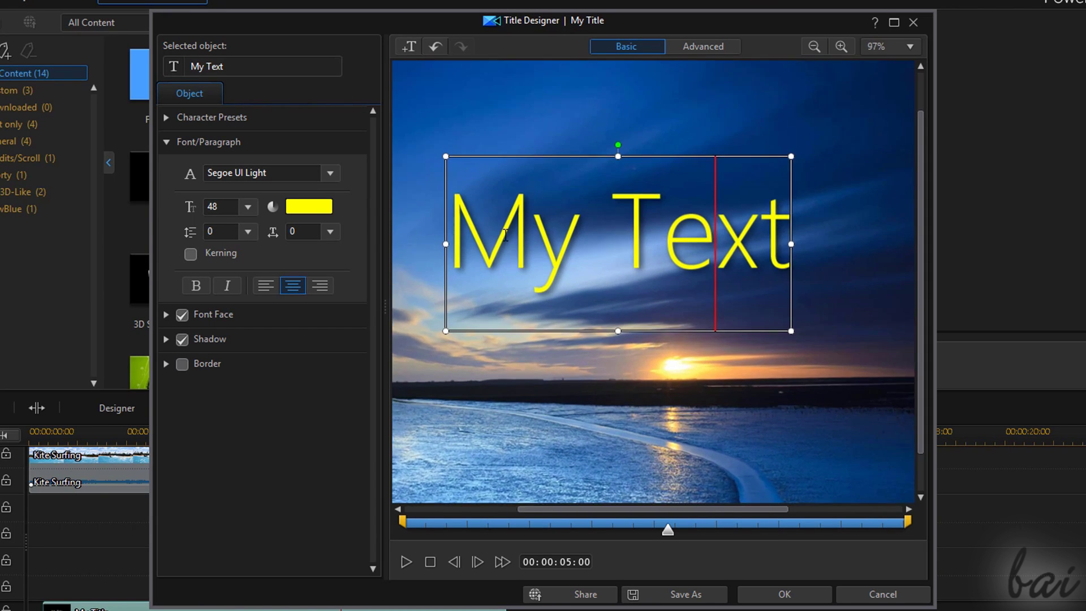
scroll(819, 174, down, 6)
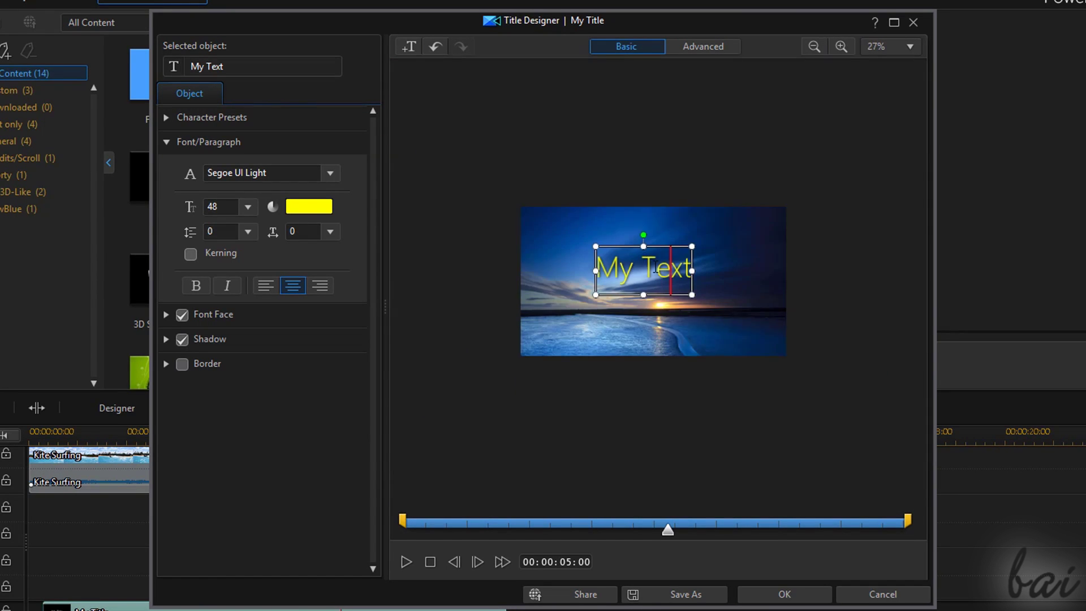
scroll(646, 297, up, 3)
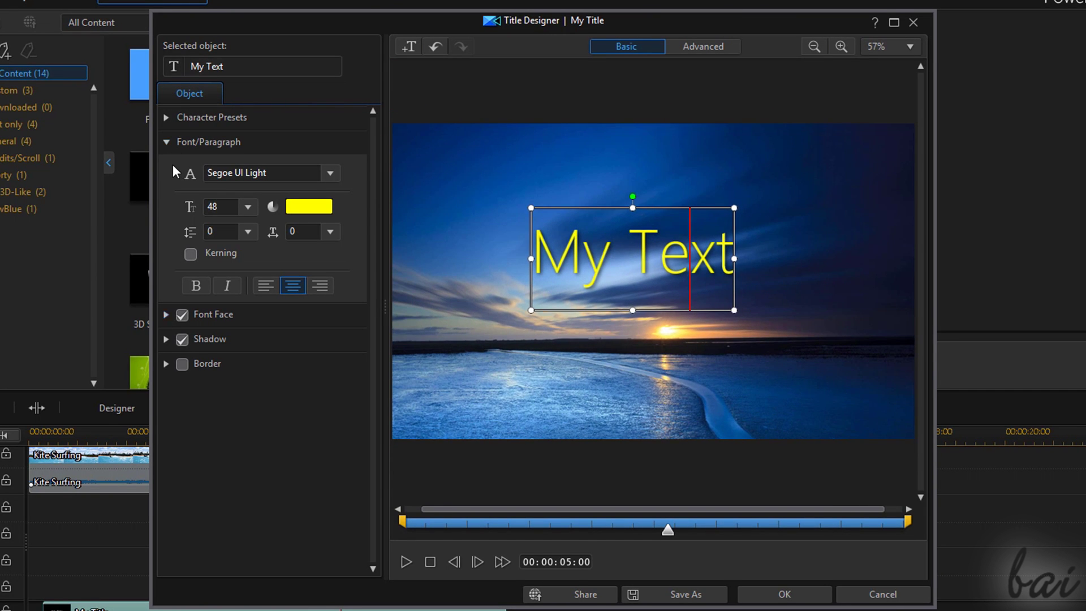
click(165, 142)
click(166, 167)
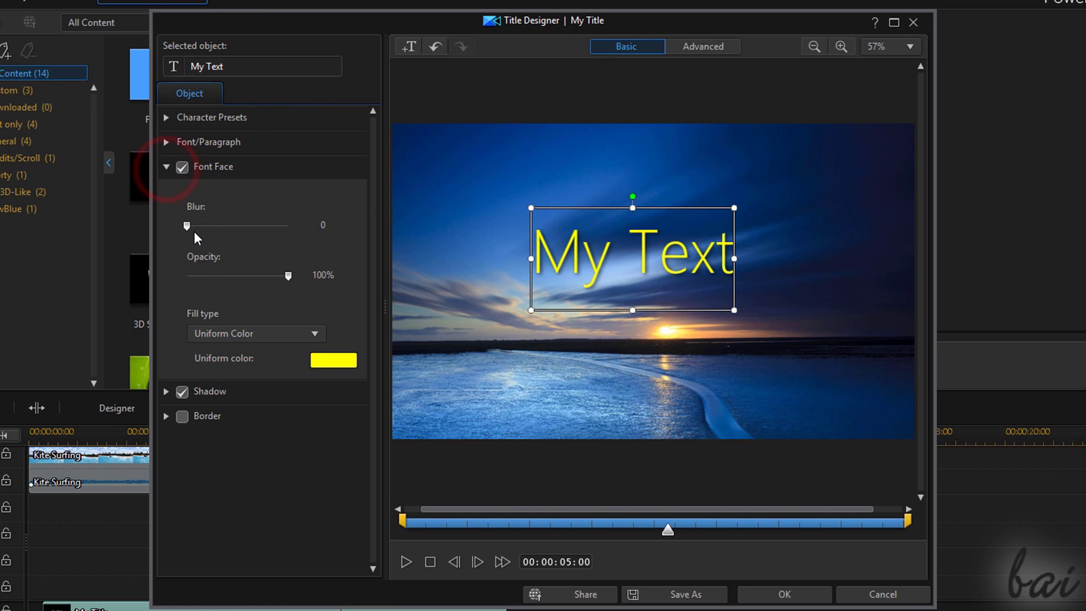
drag(189, 224, 331, 229)
drag(172, 232, 176, 228)
mouse_move(286, 276)
mouse_down()
mouse_move(138, 277)
mouse_move(301, 291)
mouse_up()
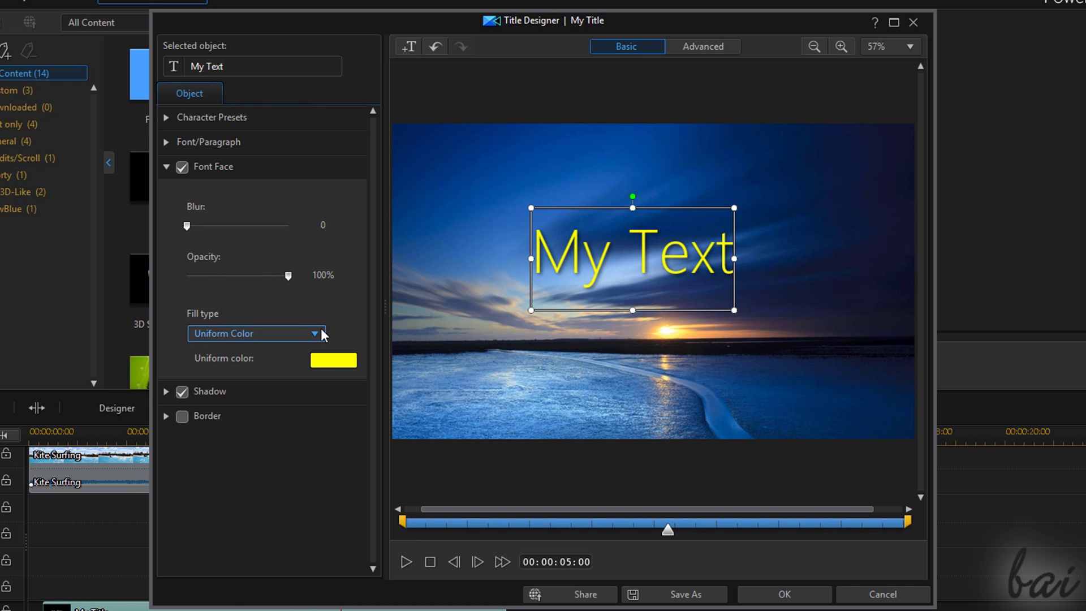
Step: Change the text's fill type to 2 Color Gradient with a red end colour and adjust the gradient direction
click(300, 334)
click(274, 363)
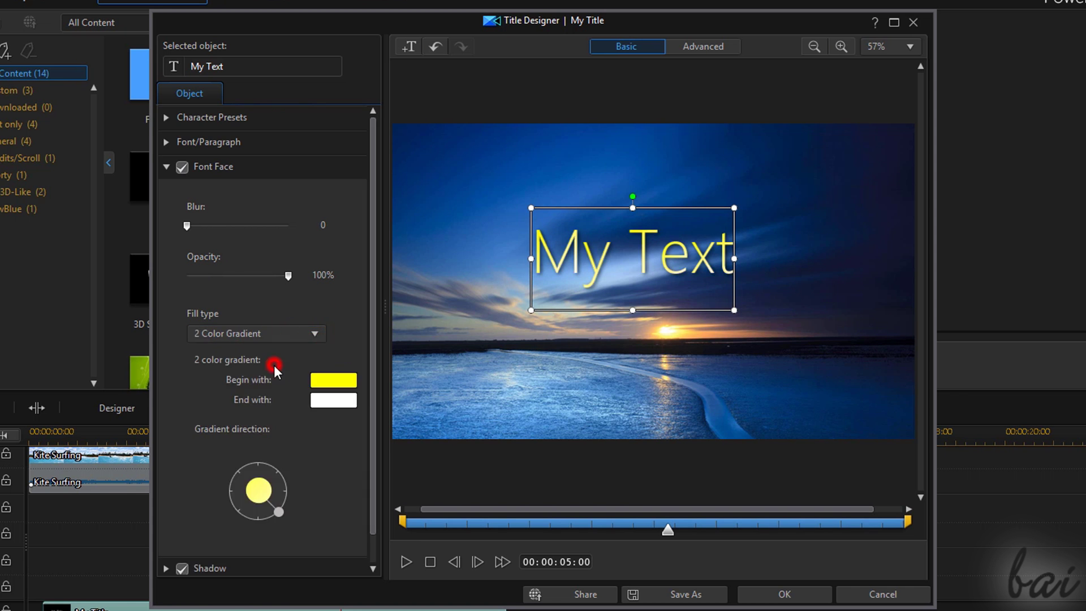
click(331, 400)
click(385, 246)
click(391, 420)
drag(276, 511, 238, 511)
Step: Change the text's fill type to 4 Color Gradient and set the lower-right corner colour to cyan
click(312, 334)
click(272, 381)
click(313, 423)
click(466, 247)
click(401, 420)
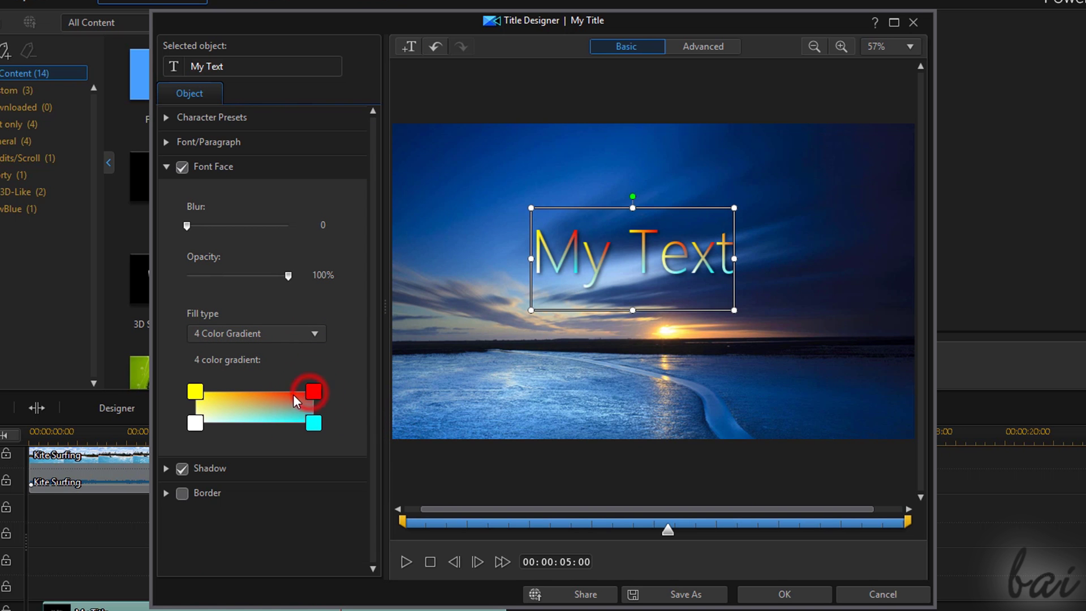
Step: Remove the text's shadow, enable its border and expand the border settings
click(166, 166)
click(182, 192)
click(181, 216)
click(166, 216)
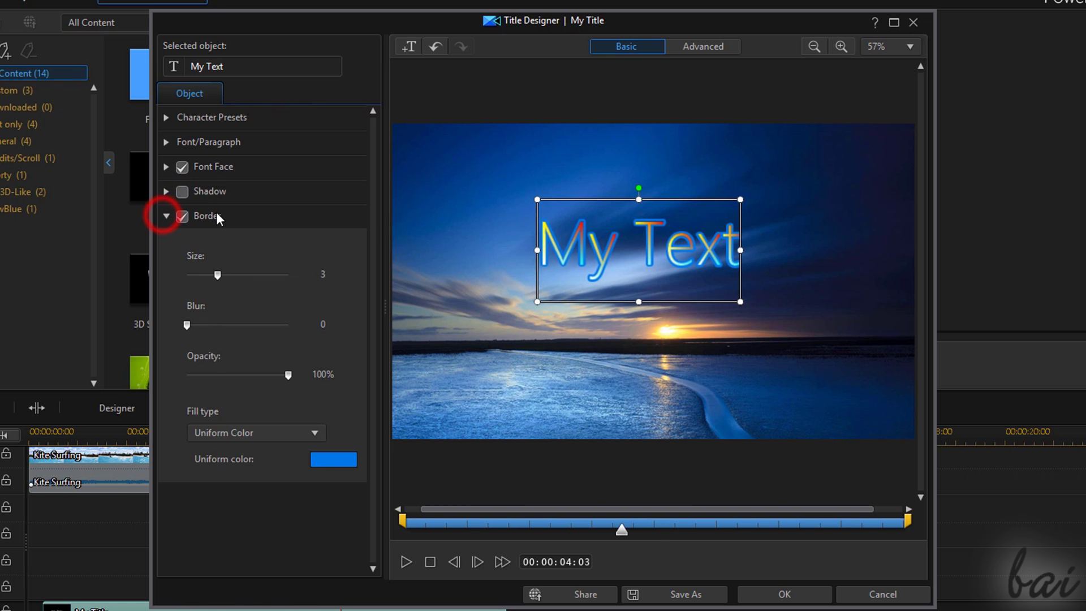
Step: Set the text border's size to 5, blur to 1 and opacity to 69%
click(218, 276)
drag(290, 284, 237, 276)
drag(245, 330, 197, 326)
drag(288, 375, 256, 374)
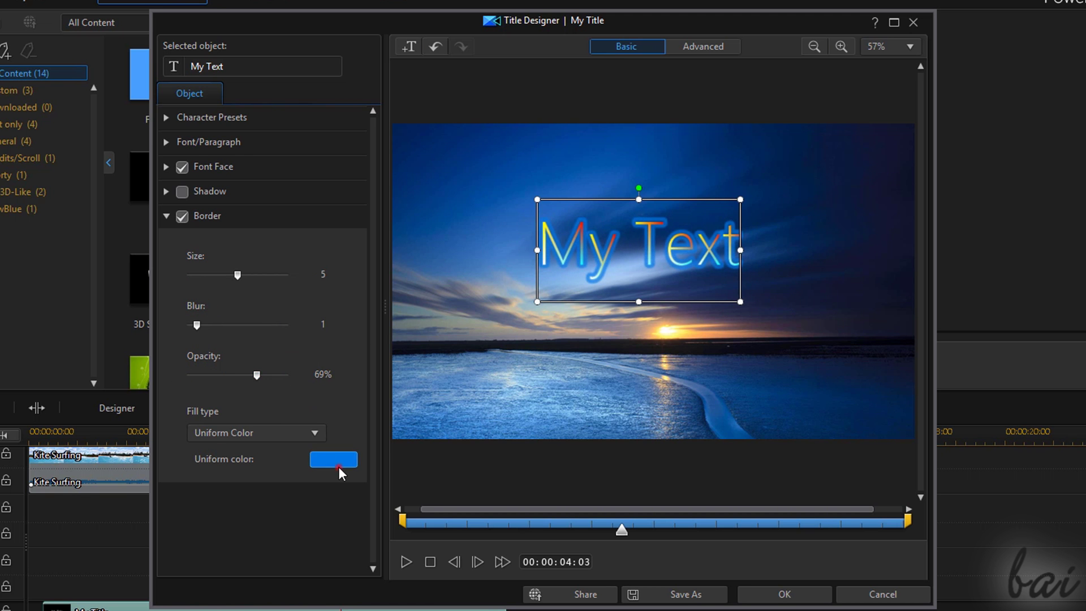
Step: Change the text border's uniform colour to yellow and its opacity to 29%
click(336, 461)
click(407, 246)
click(404, 420)
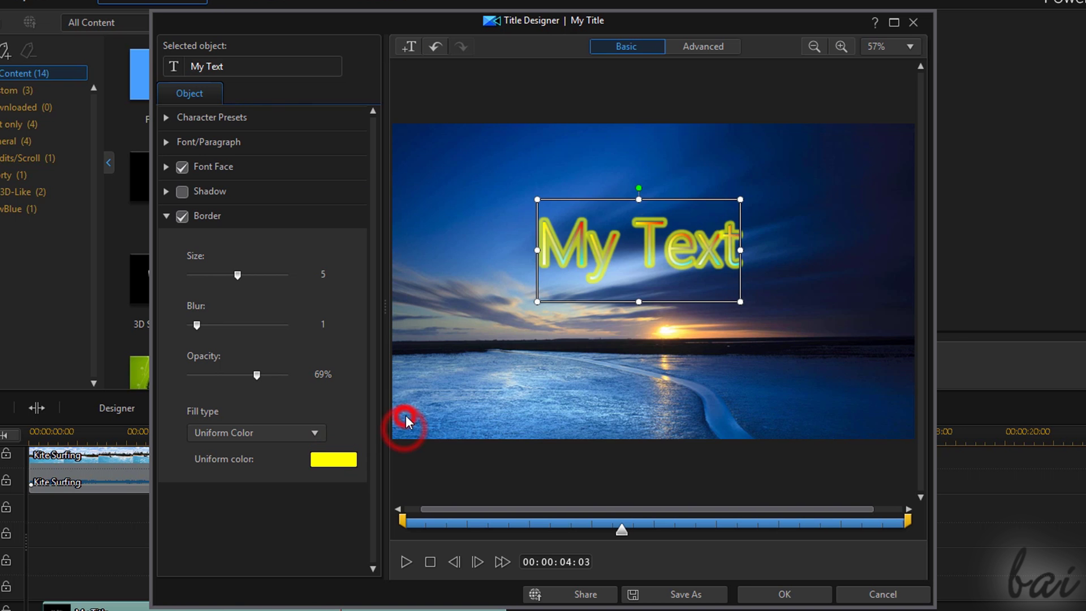
drag(256, 375, 216, 375)
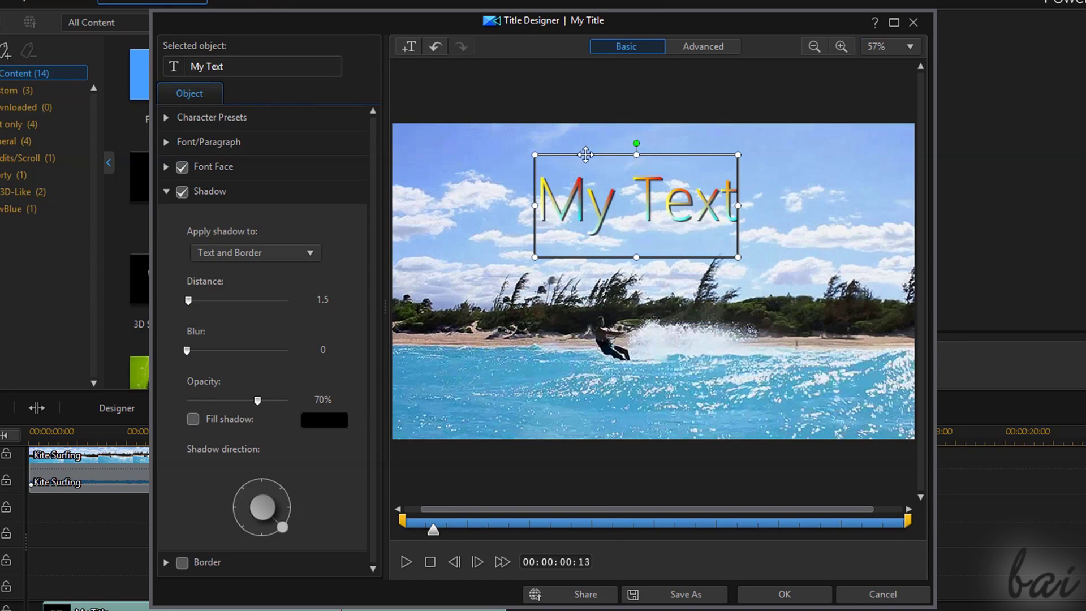
Step: Try applying the shadow to Text Only and Border Only, returning it to Text and Border
click(248, 253)
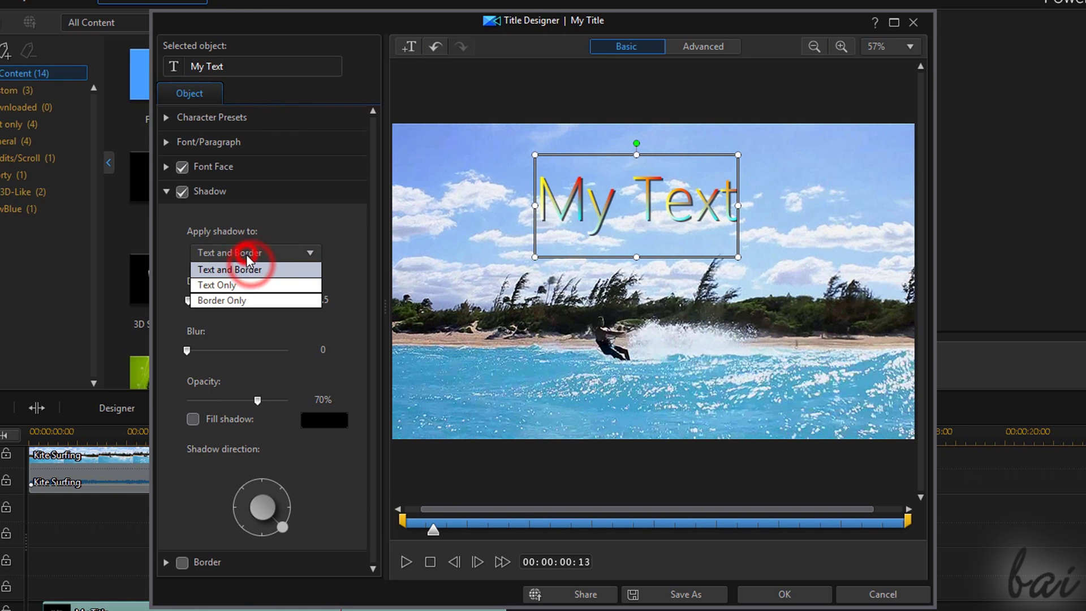
click(250, 282)
click(263, 253)
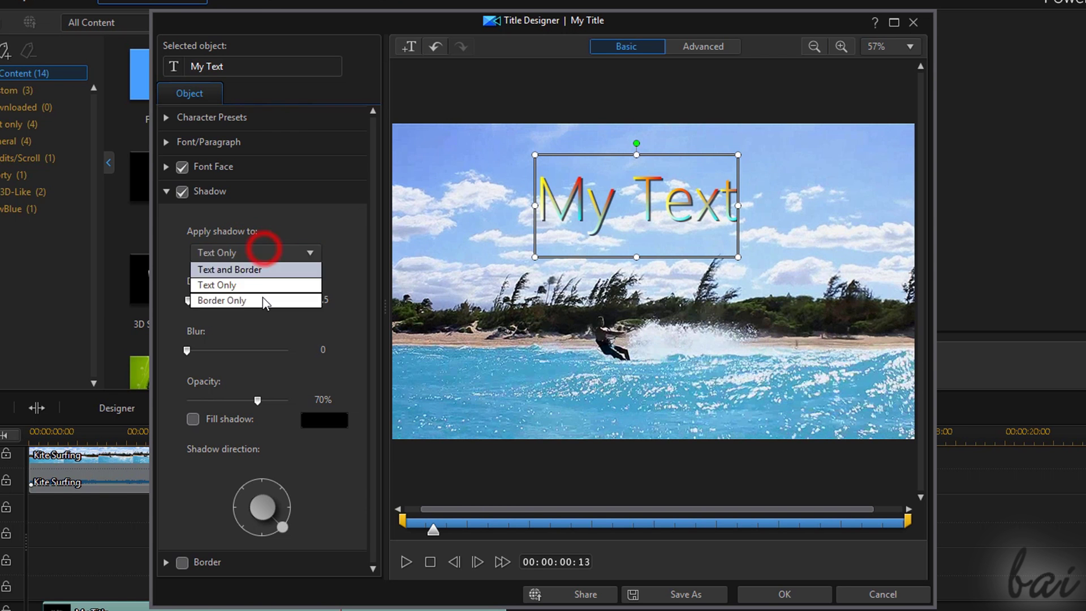
click(263, 300)
click(254, 254)
click(256, 270)
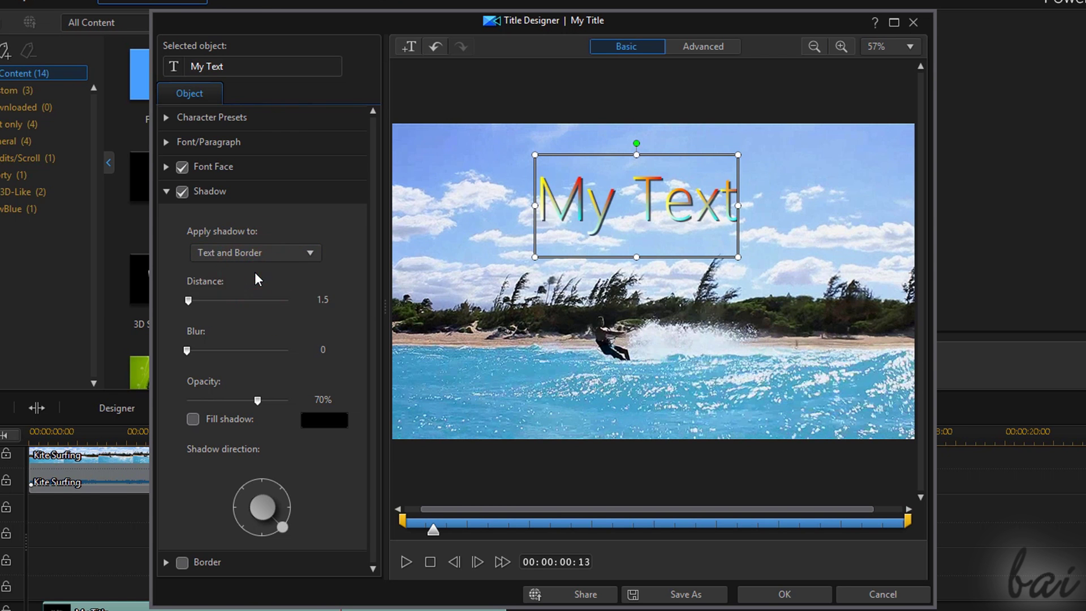
Step: Set the text shadow's distance to 8.3 and opacity to 69%, keeping its blur at 0
mouse_move(189, 302)
mouse_down()
mouse_move(239, 291)
mouse_move(190, 288)
mouse_up()
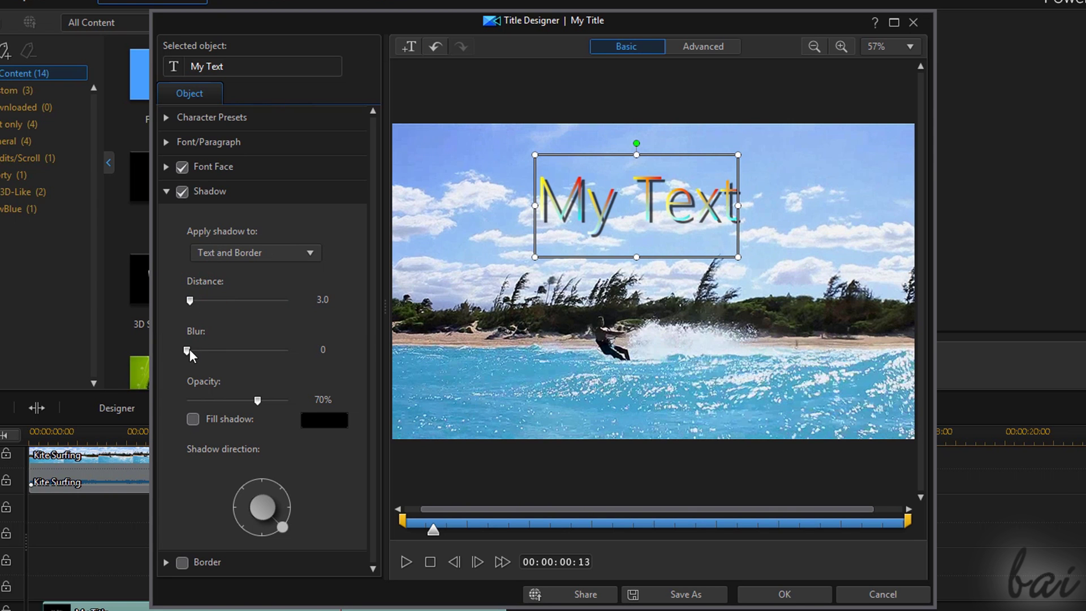
mouse_move(199, 350)
mouse_down()
mouse_move(310, 341)
mouse_move(188, 345)
mouse_move(304, 351)
mouse_move(194, 350)
mouse_up()
drag(229, 397, 335, 397)
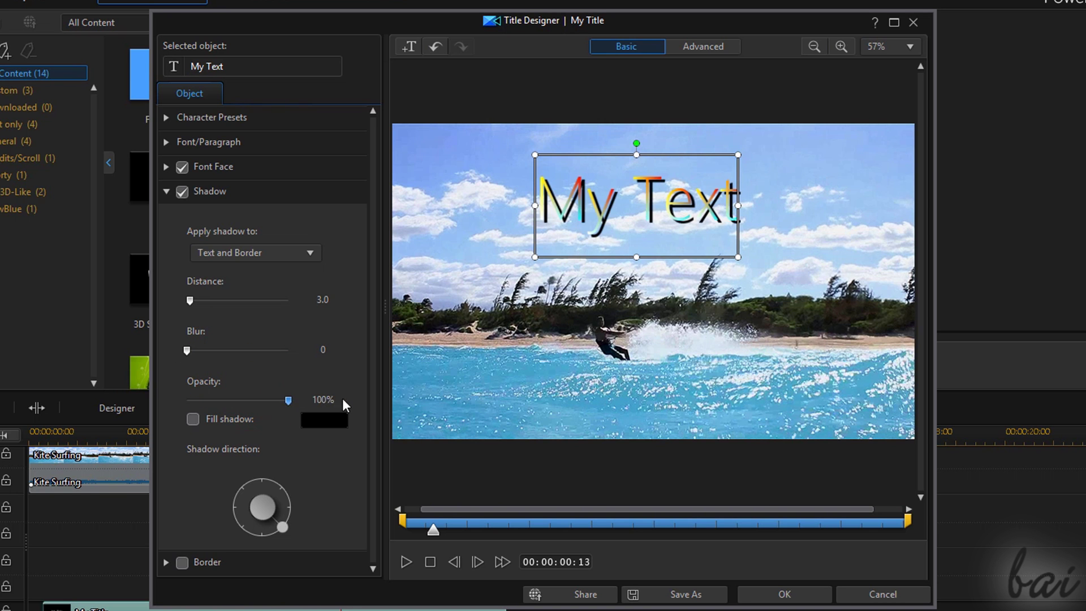
drag(219, 402, 256, 402)
mouse_move(190, 300)
mouse_down()
mouse_move(225, 307)
mouse_move(199, 311)
mouse_up()
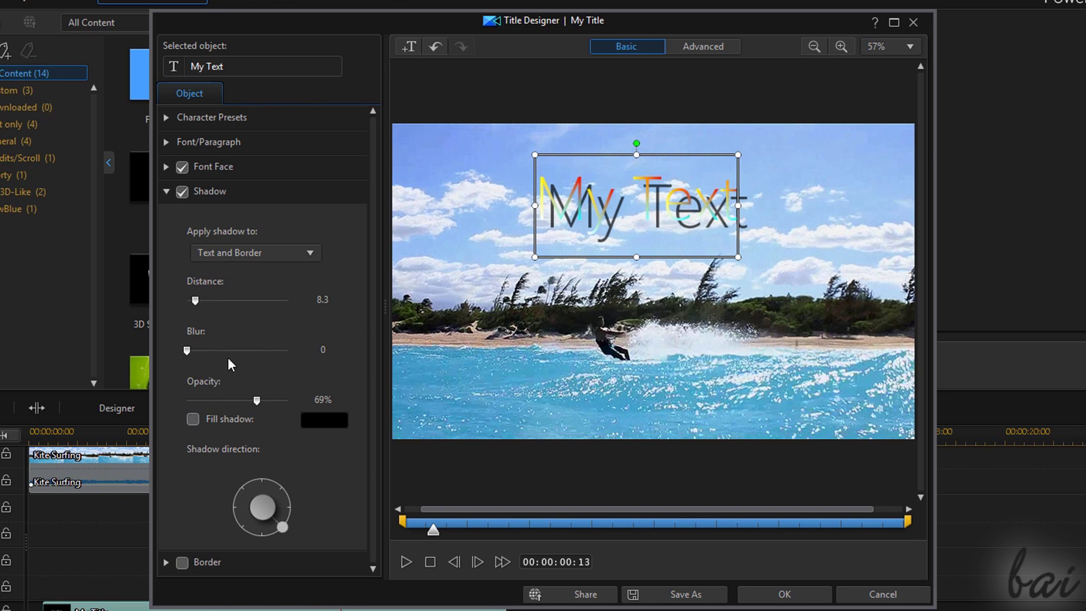
Step: Toggle Fill shadow on and off several times and adjust the shadow direction
click(191, 420)
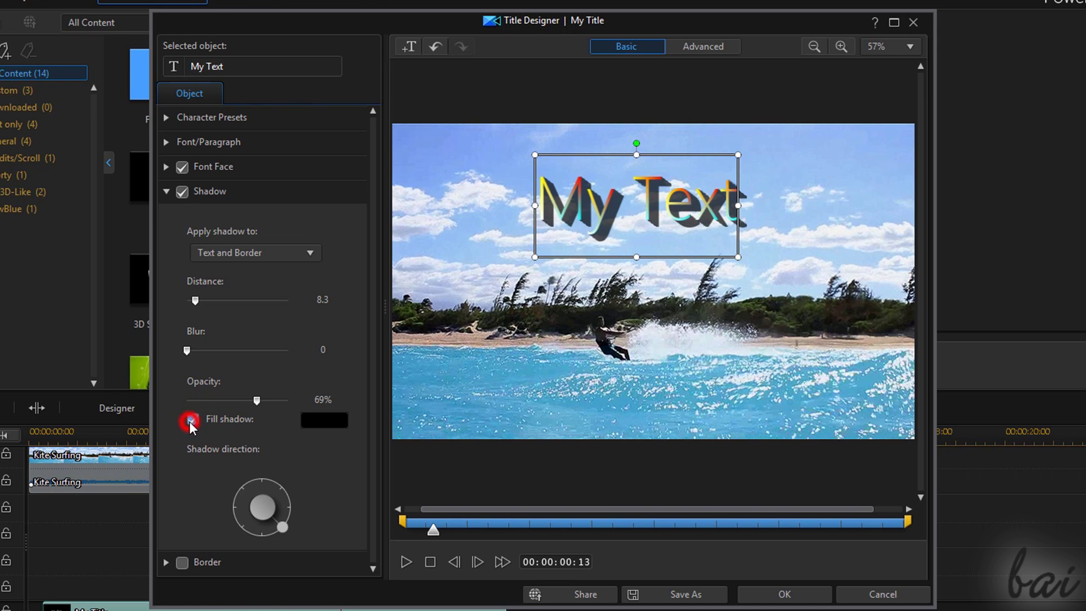
click(194, 421)
click(194, 422)
click(194, 422)
click(194, 423)
click(194, 428)
mouse_move(283, 527)
mouse_down()
mouse_move(262, 481)
mouse_move(200, 492)
mouse_move(213, 545)
mouse_move(274, 557)
mouse_move(230, 470)
mouse_move(278, 523)
mouse_up()
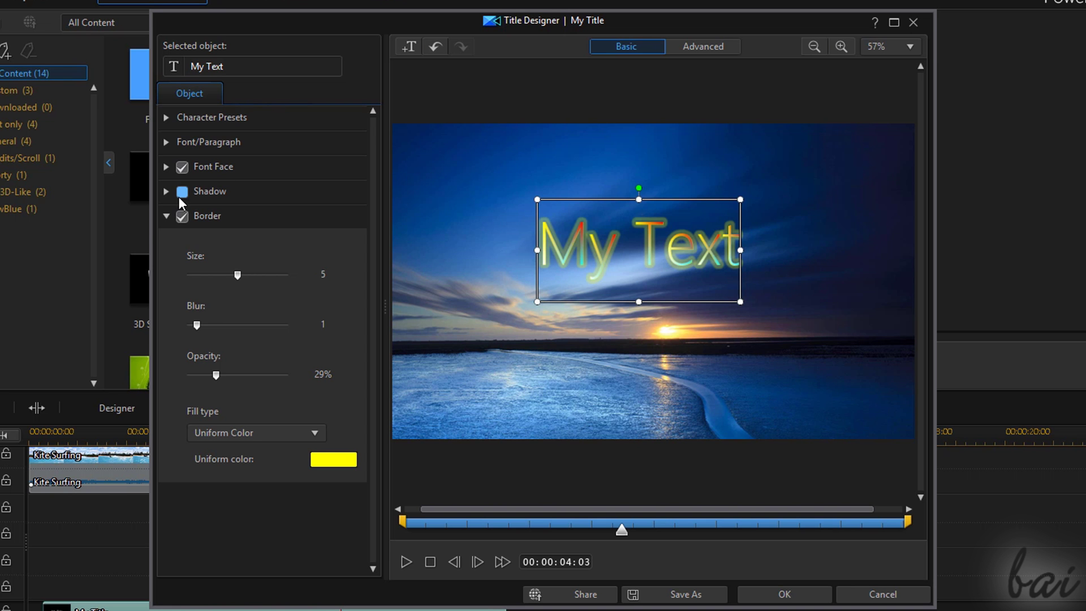
Step: Toggle the text's border, shadow and font face in turn, restoring each one, and confirm the title design
click(167, 216)
click(184, 215)
click(184, 216)
click(183, 191)
click(183, 191)
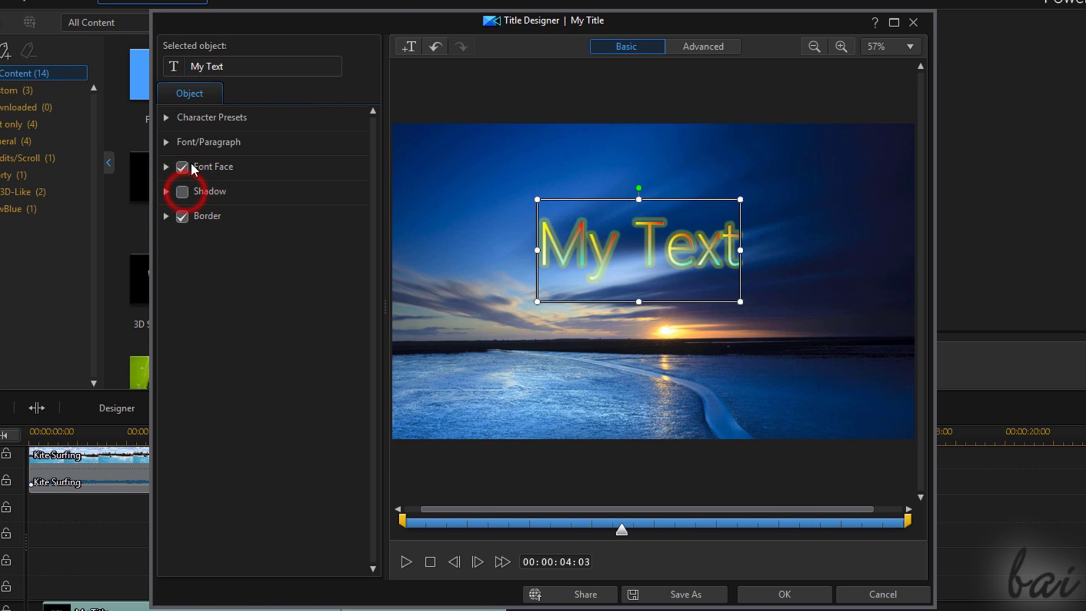
click(184, 167)
click(184, 168)
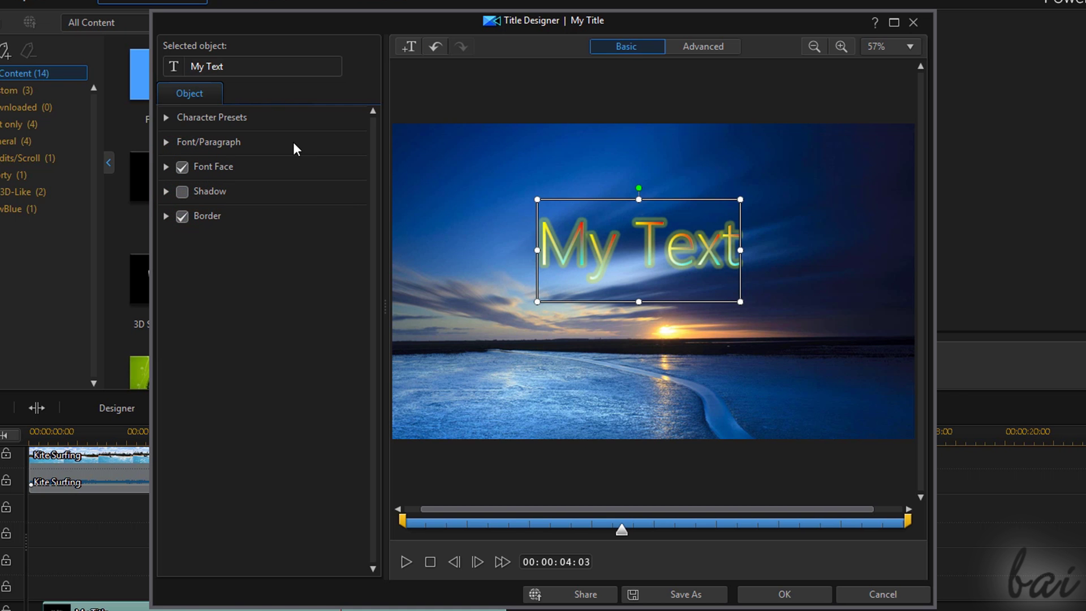
click(801, 591)
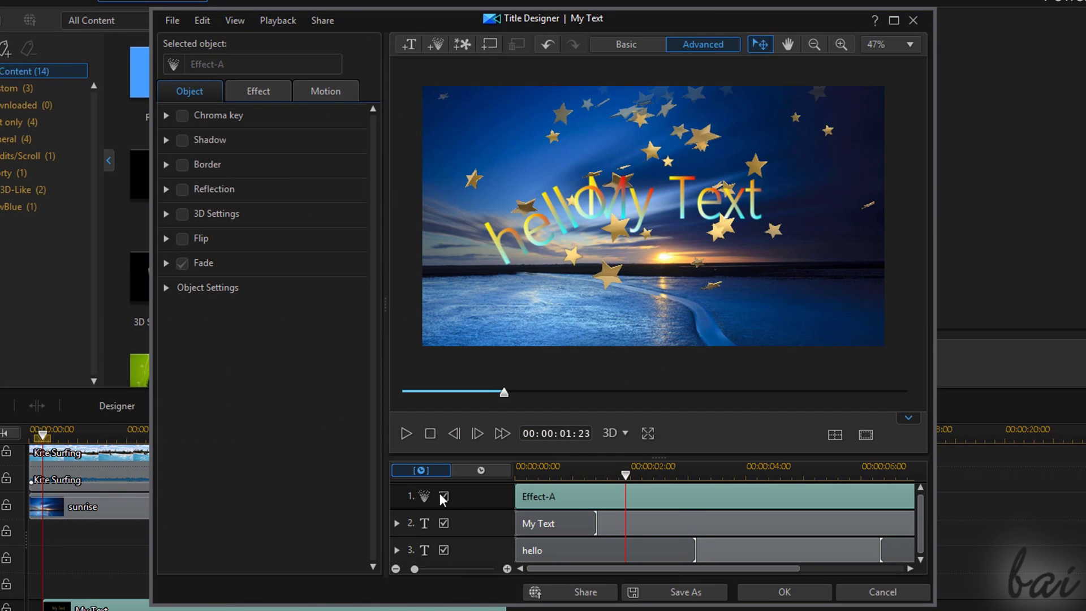
Step: Hide and show the Effect-A, My Text and hello tracks one after the other
click(446, 498)
click(446, 497)
click(445, 526)
click(445, 525)
click(443, 524)
click(444, 550)
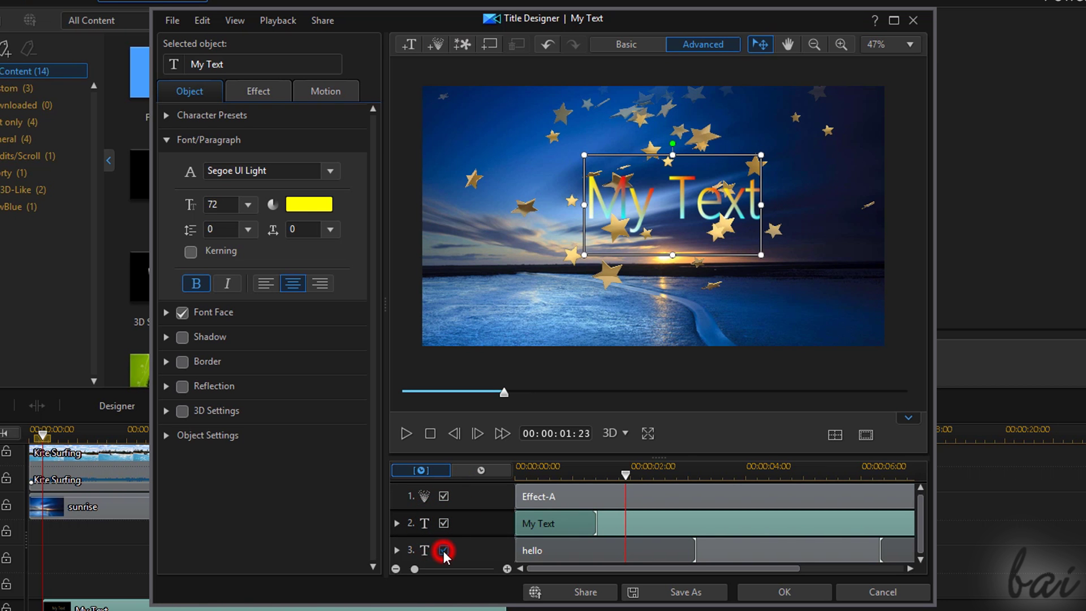
click(443, 551)
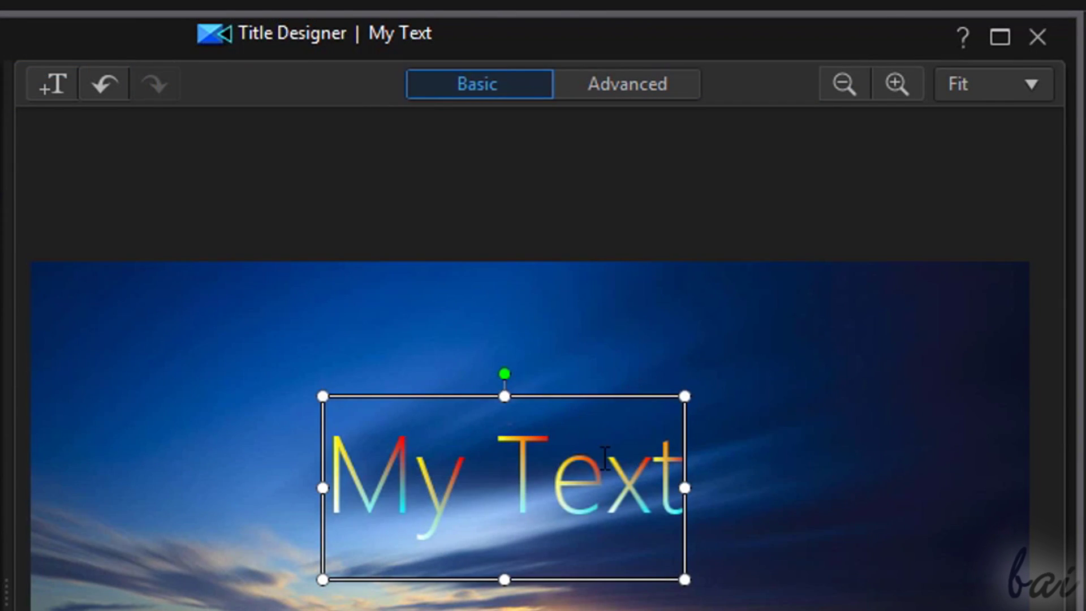
Step: Switch to the advanced mode and try a reflection with varying distance and opacity on the text, switching it off again
click(660, 79)
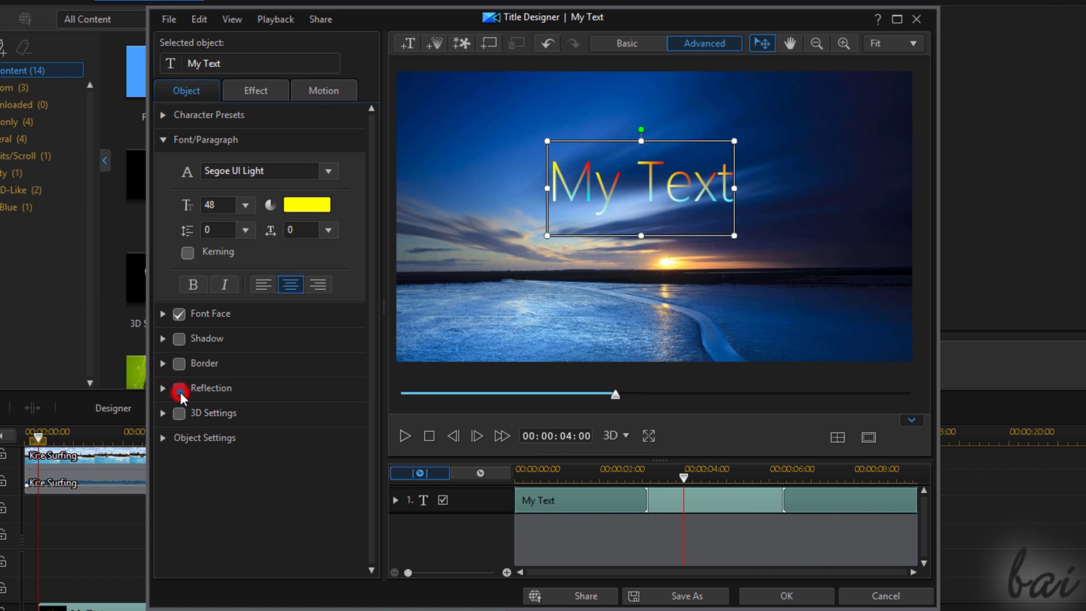
click(163, 388)
click(182, 443)
drag(198, 441, 175, 435)
drag(255, 492, 277, 497)
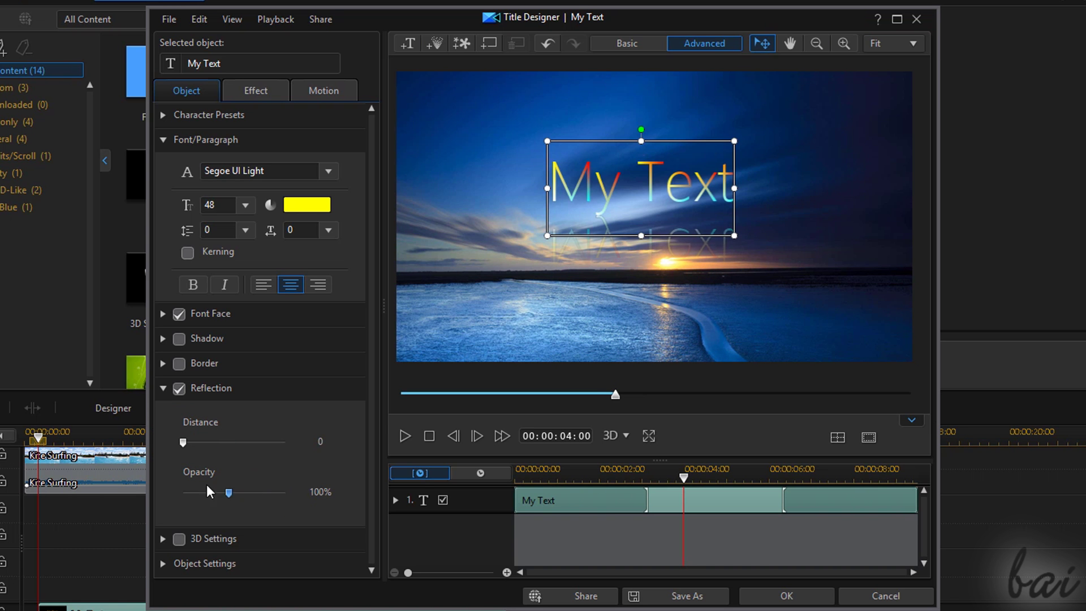
click(179, 388)
Step: Try the 3D settings on the text with a different depth value, switching them off again
click(180, 414)
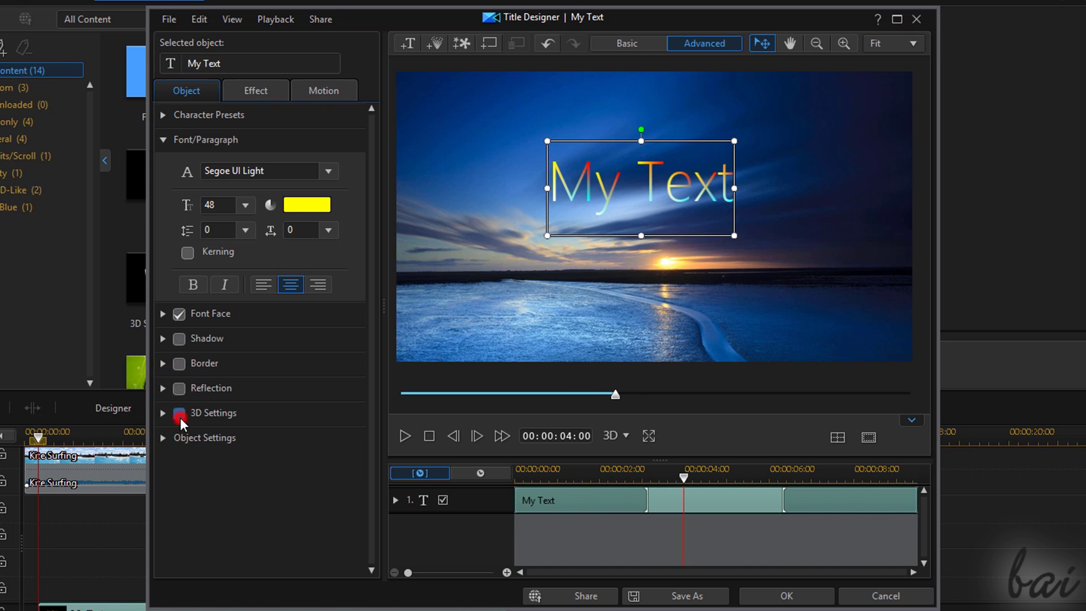
click(163, 413)
drag(243, 450, 270, 450)
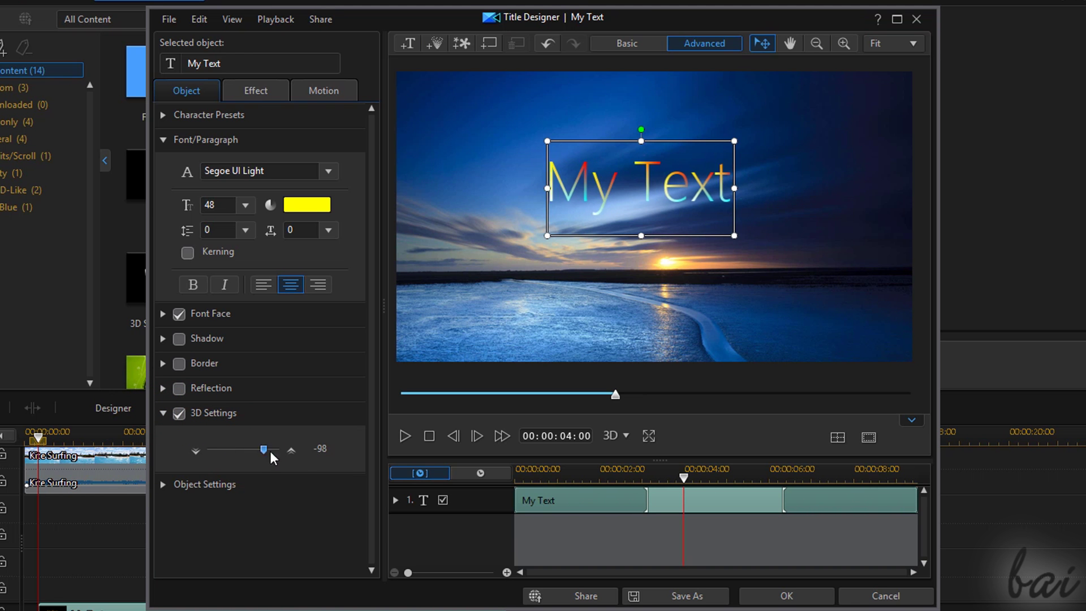
click(179, 413)
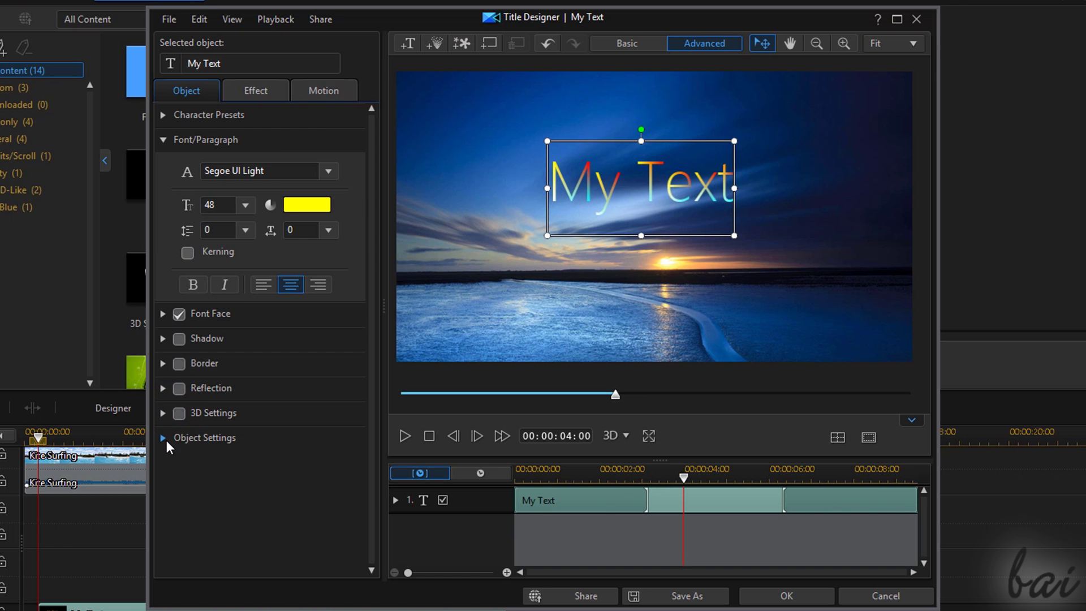
Step: Scale the text to a width of 1.75 and a height of 2.00 with Maintain Aspect Ratio switched off
click(166, 440)
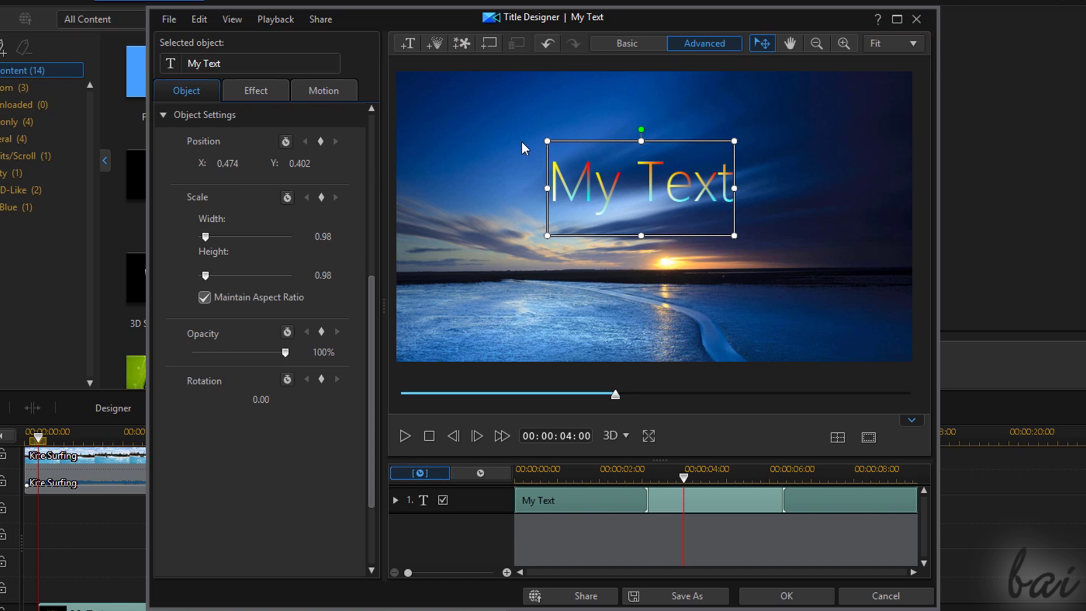
mouse_move(205, 237)
mouse_down()
mouse_move(230, 241)
mouse_move(204, 234)
mouse_move(214, 237)
mouse_up()
click(205, 297)
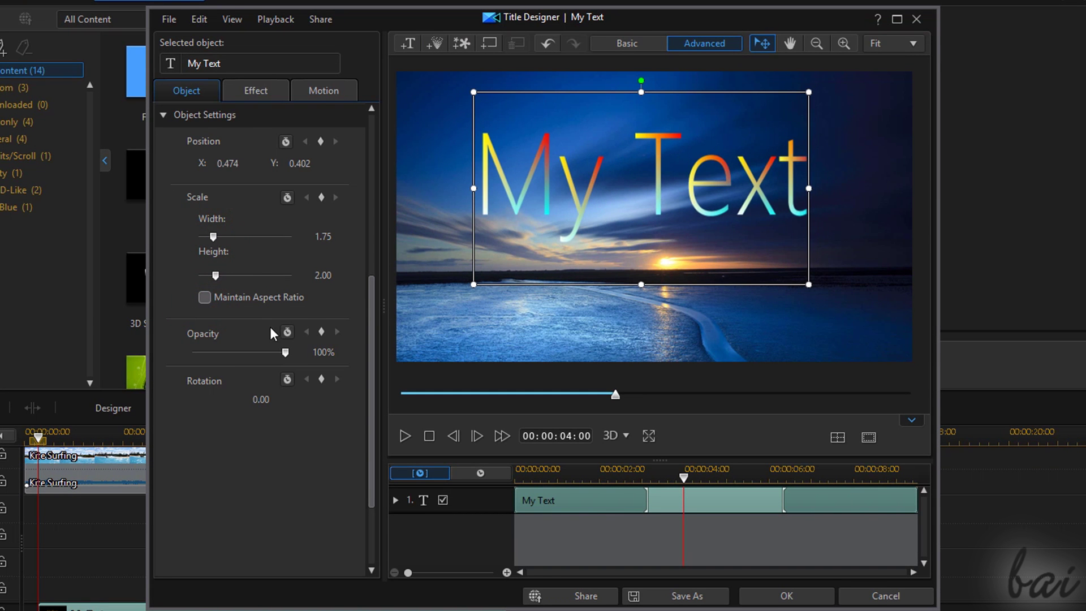
Step: Set the My Text object's opacity to 100% and its rotation to 30
mouse_move(270, 349)
mouse_down()
mouse_move(182, 351)
mouse_move(285, 352)
mouse_up()
click(255, 400)
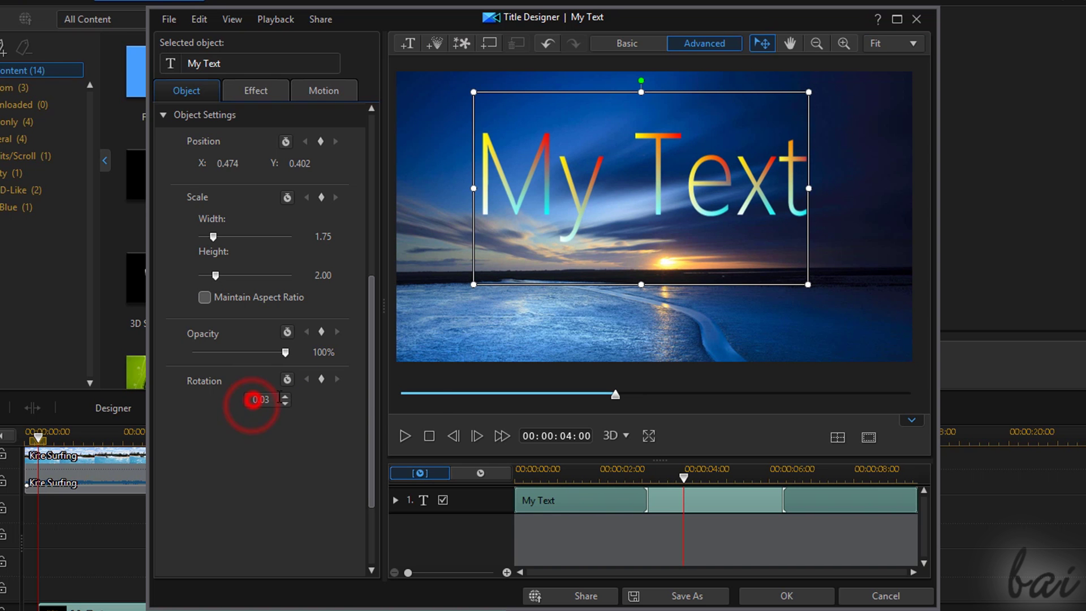
text(3)
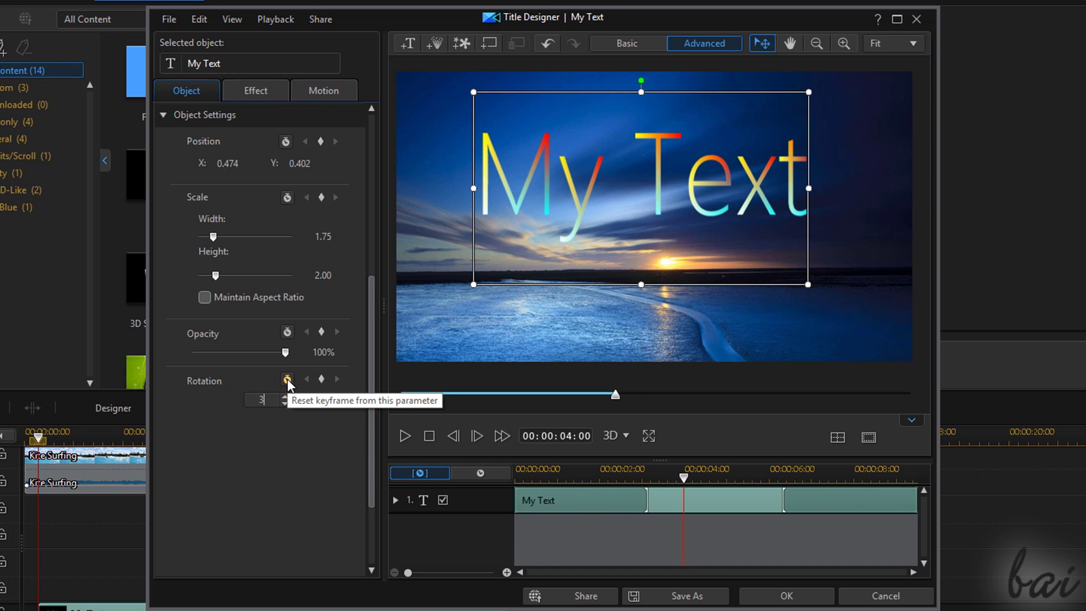
text(0)
key(Return)
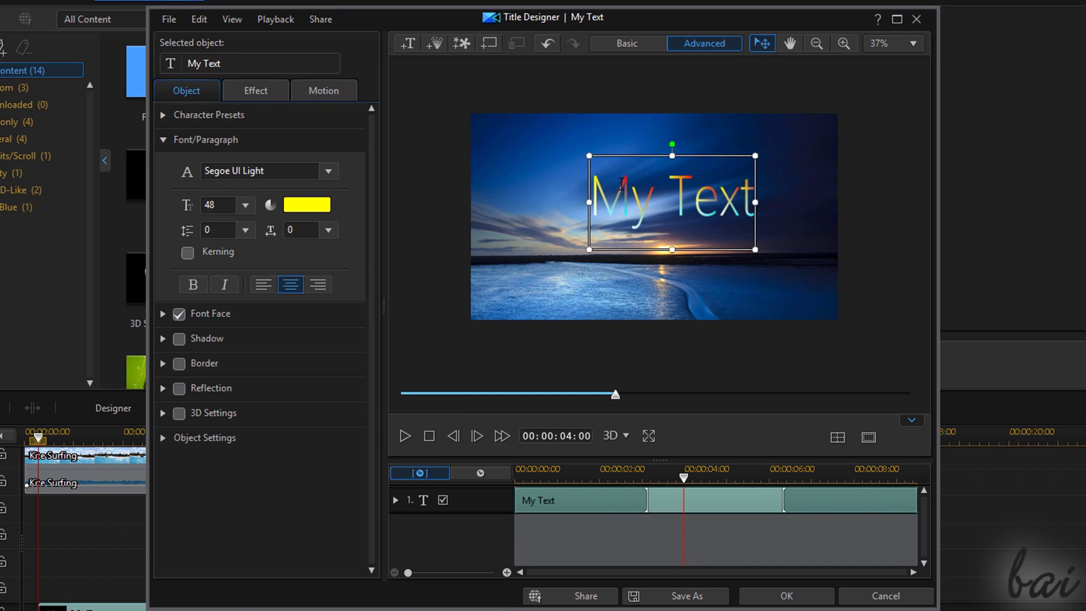
Step: Apply the Amplify Horizontal starting effect to the My Text object and check it at the playhead
click(271, 96)
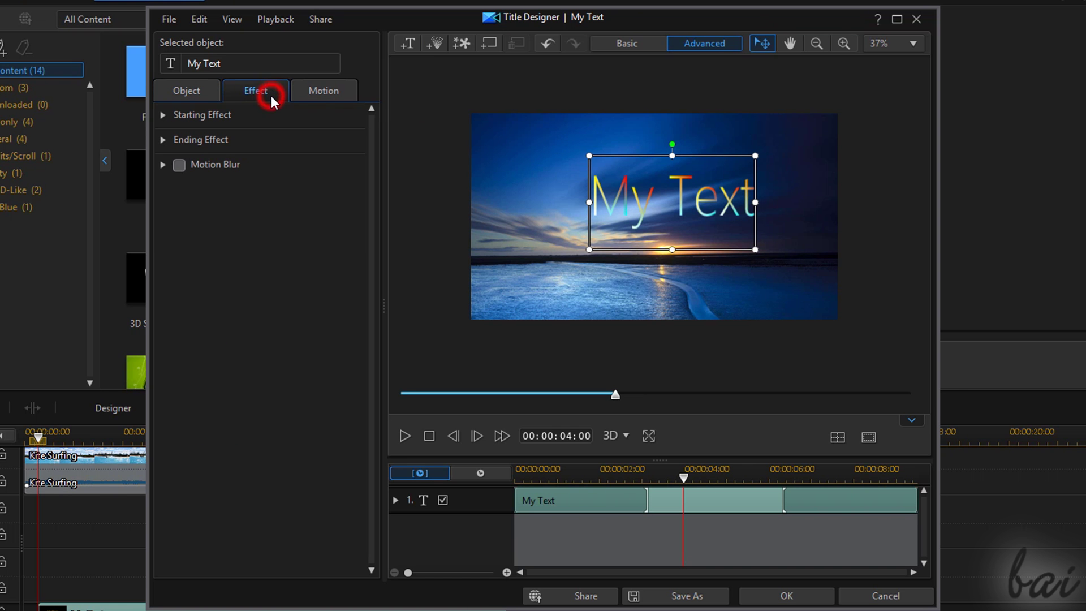
click(182, 117)
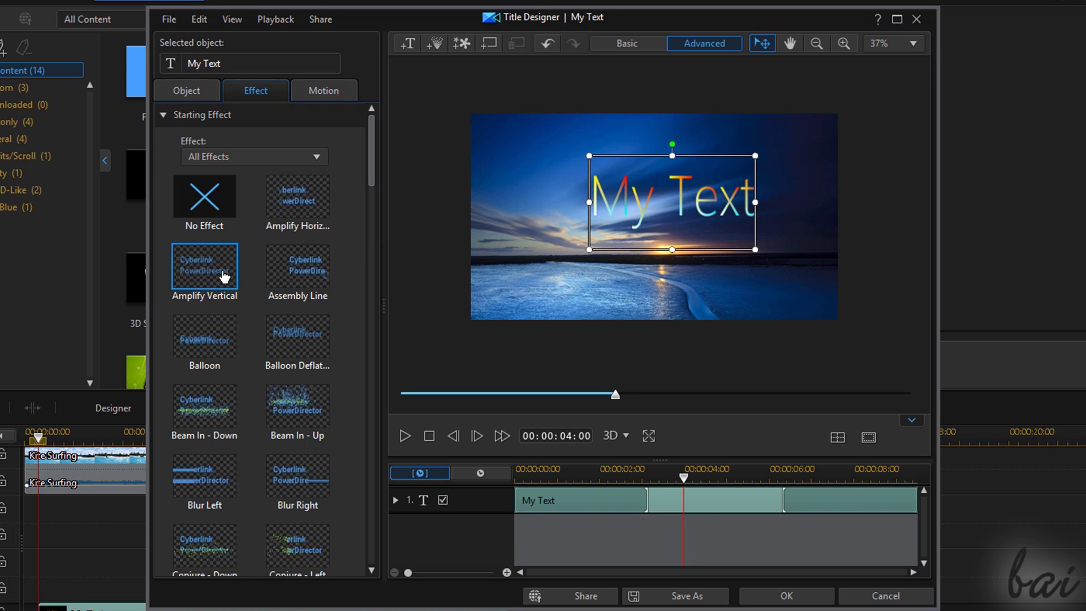
click(303, 205)
mouse_move(683, 477)
mouse_down()
mouse_move(522, 478)
mouse_move(683, 480)
mouse_up()
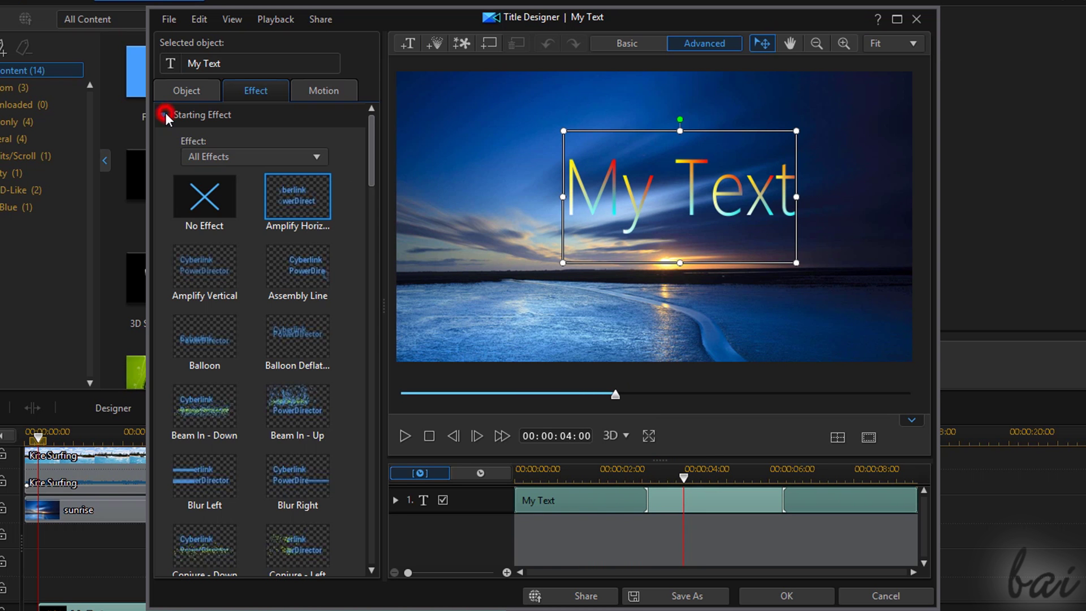
Step: Apply the Blur Right ending effect to the My Text object and play the title
click(164, 115)
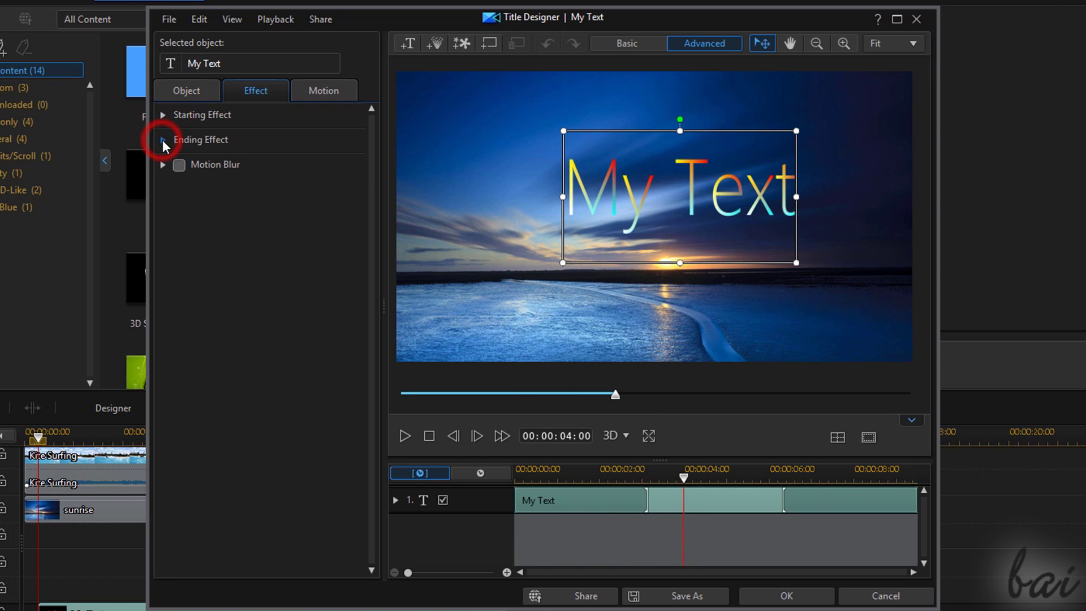
click(164, 139)
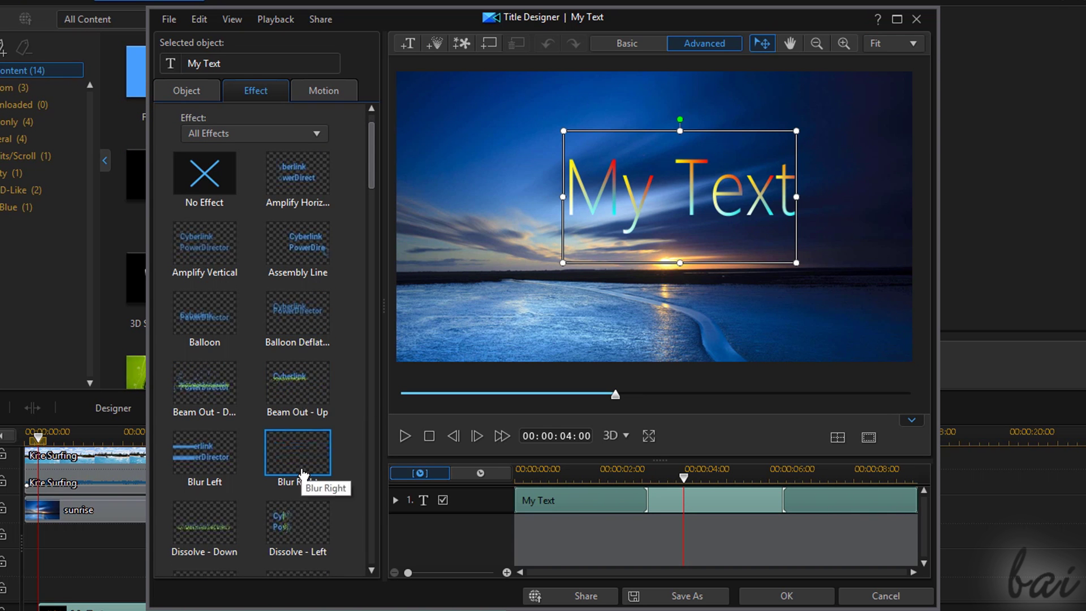
click(285, 464)
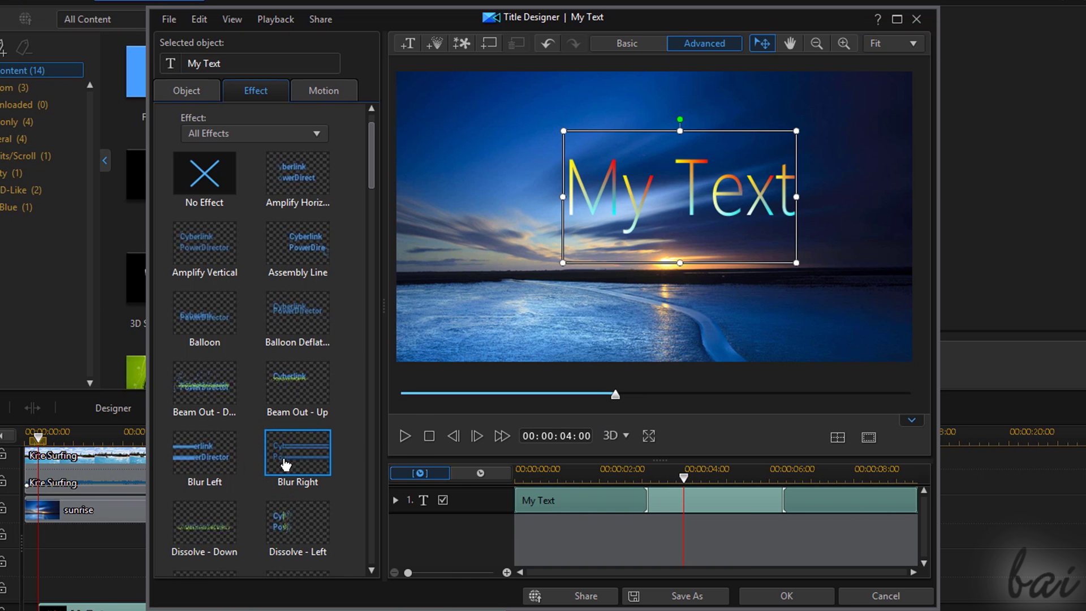
click(402, 436)
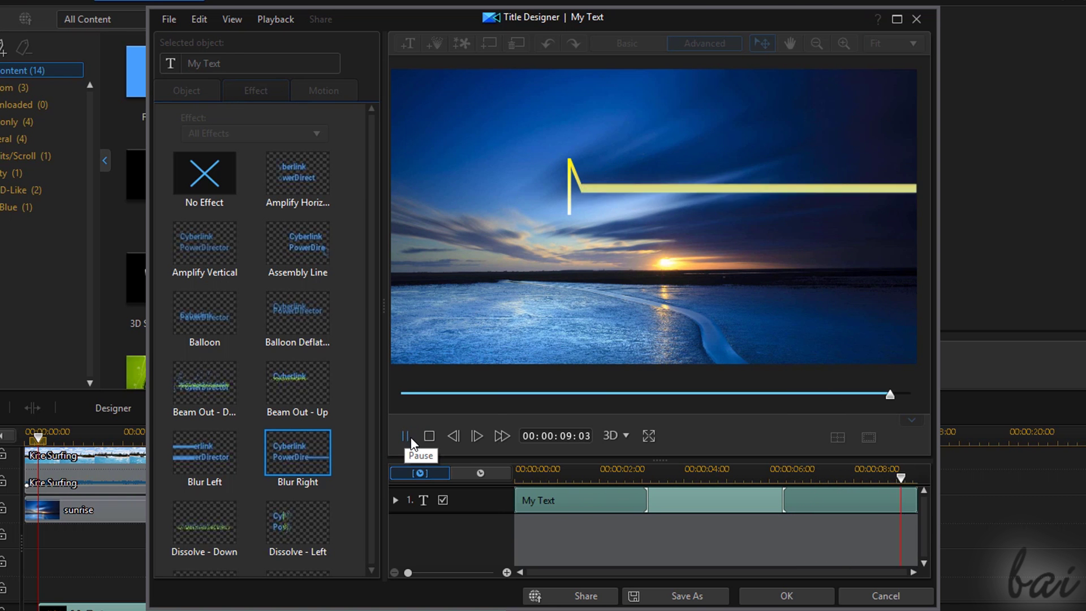
Step: Shorten the ending effect on the My Text track to start at about 00:00:08:21 and preview the title
drag(543, 476, 825, 484)
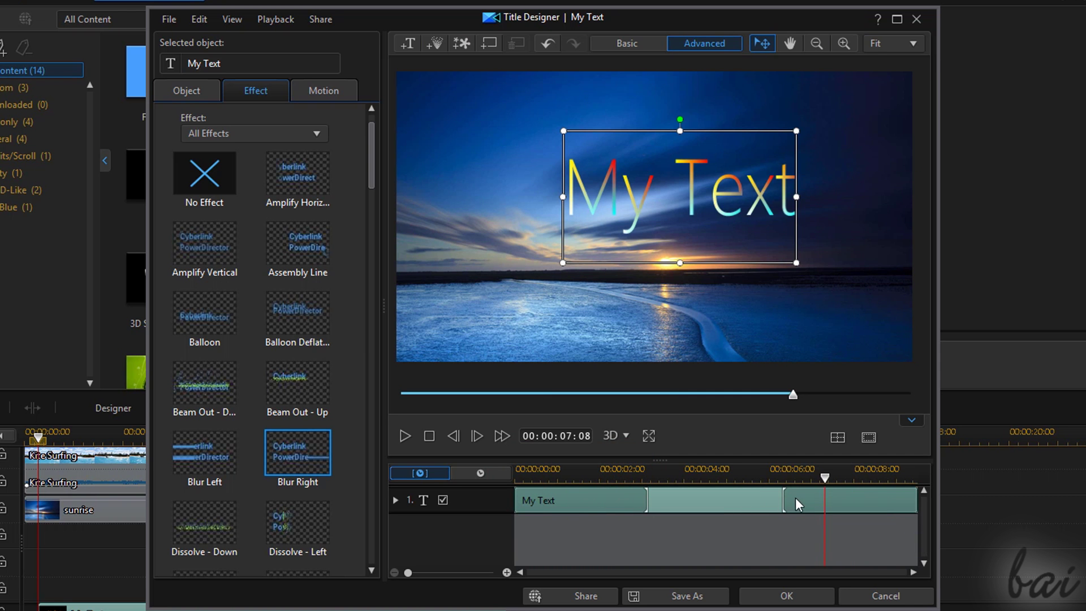
drag(783, 498, 888, 501)
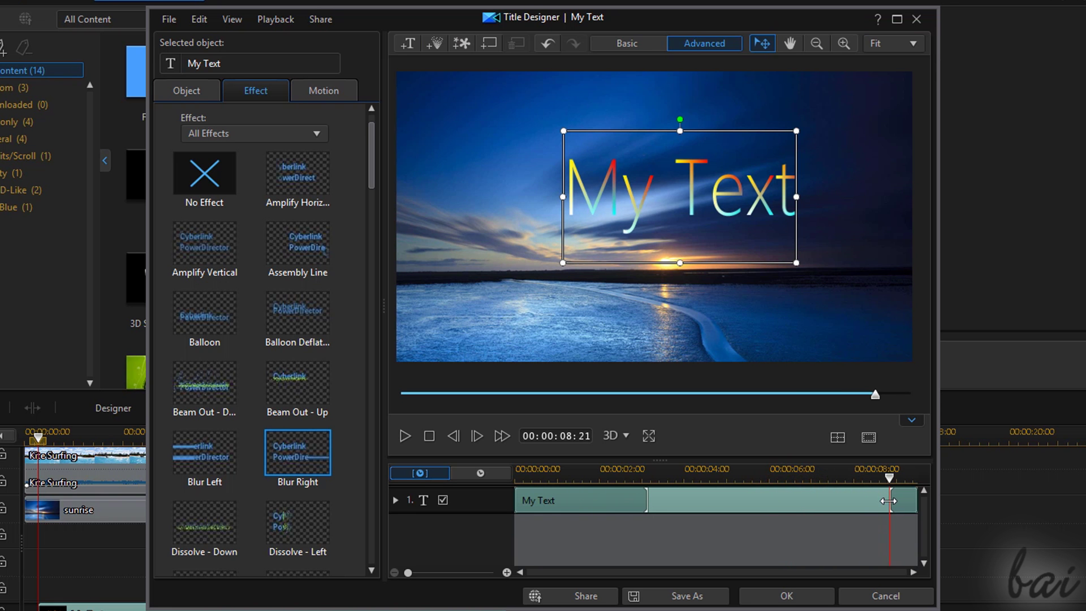
click(412, 434)
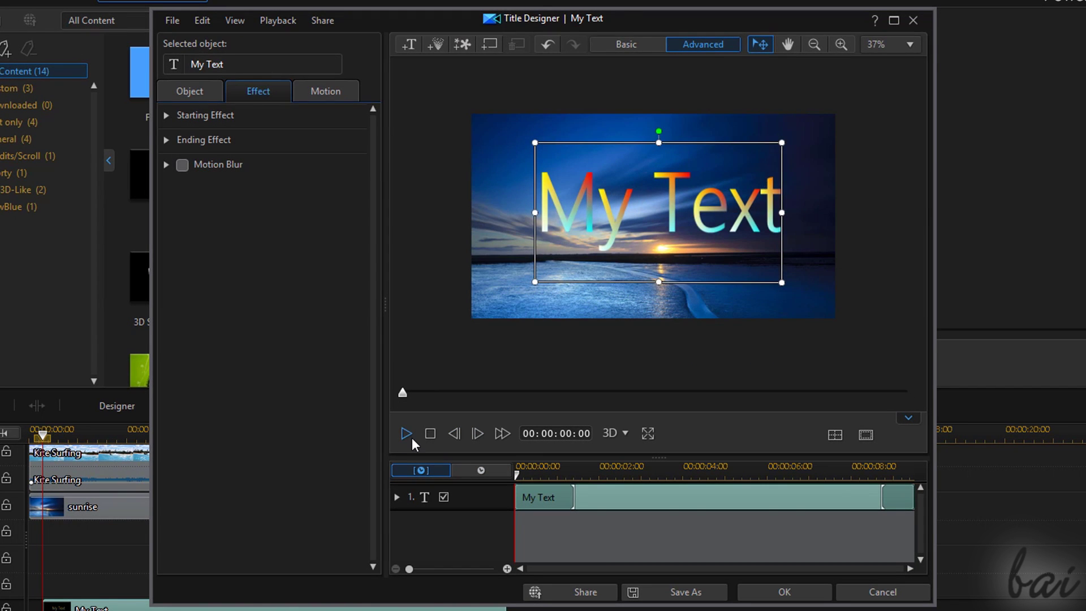
click(411, 436)
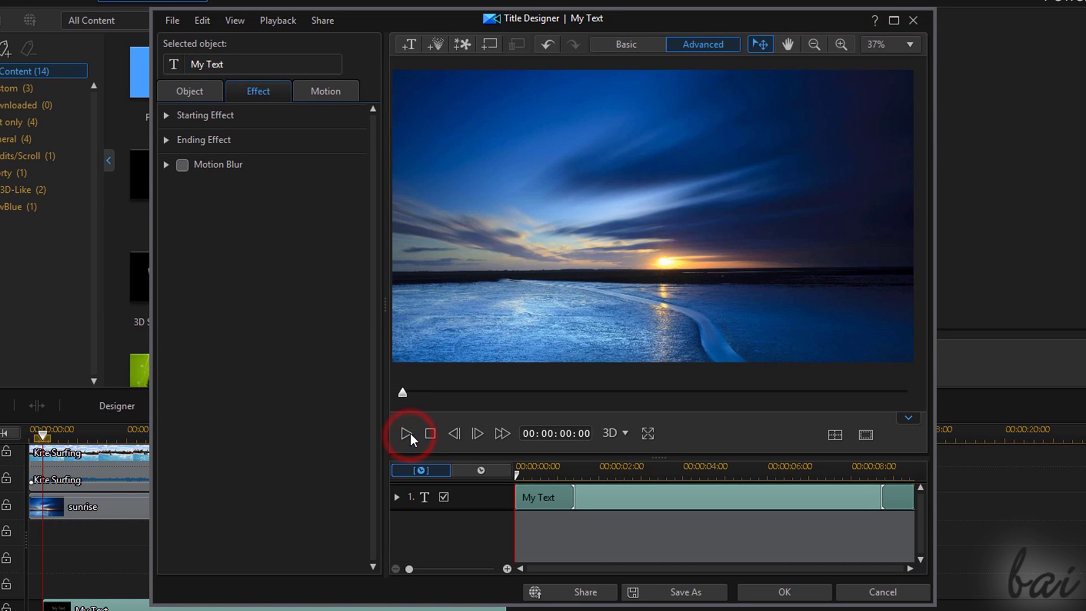
click(430, 437)
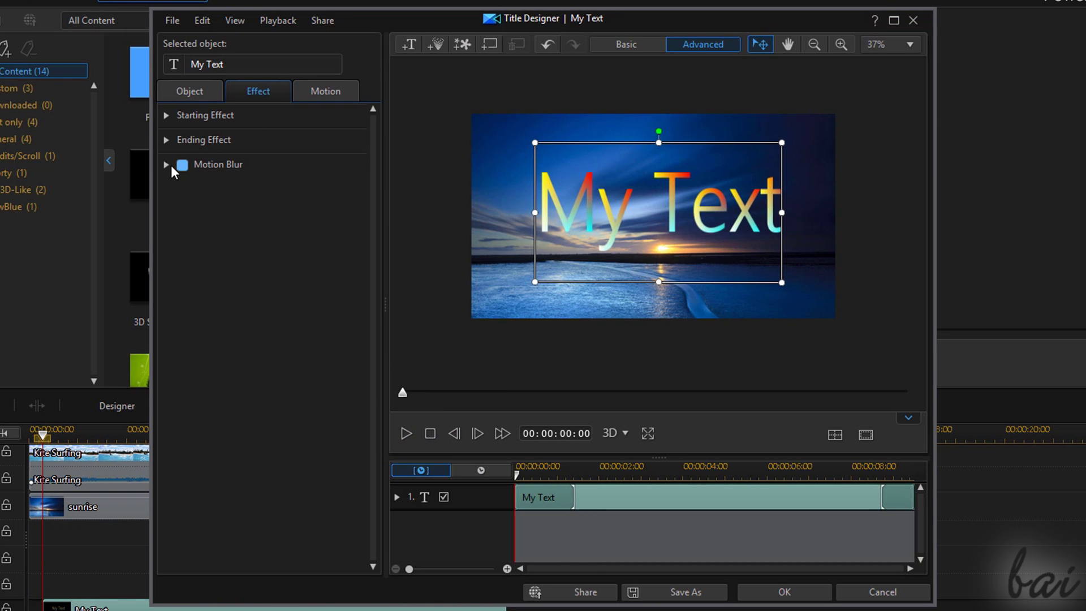
Step: Try Motion Blur on the text with a blur length of 1.86 and a blur density of 29, previewing the title
click(184, 163)
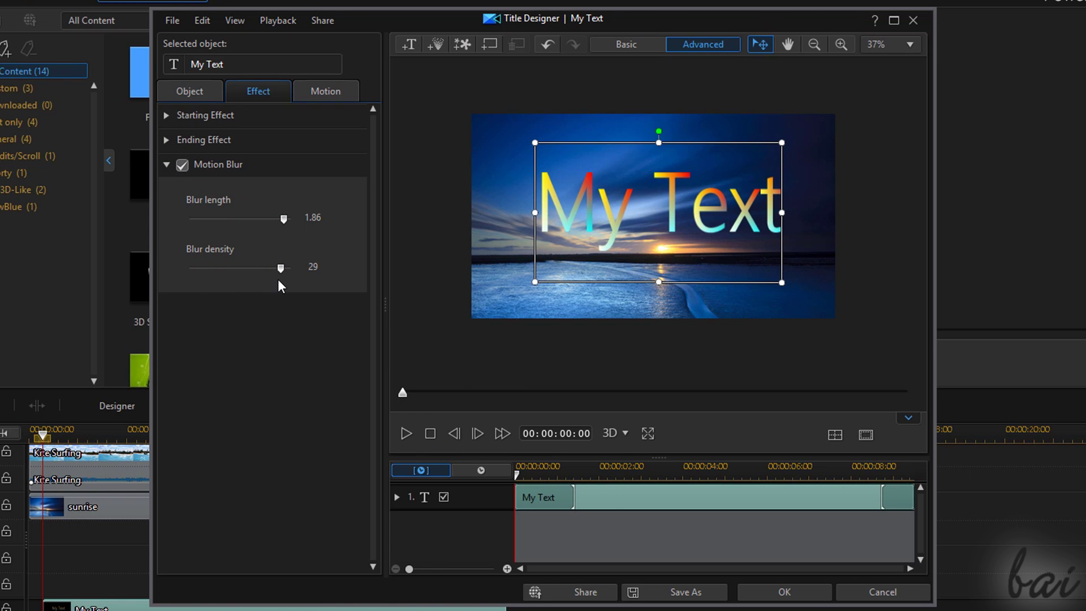
click(406, 433)
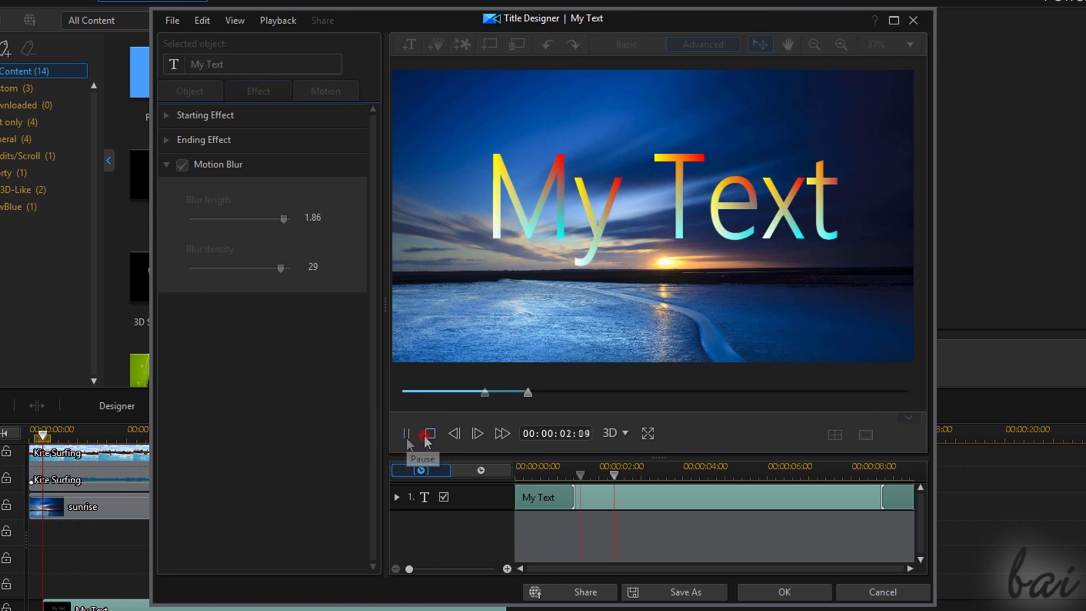
click(428, 435)
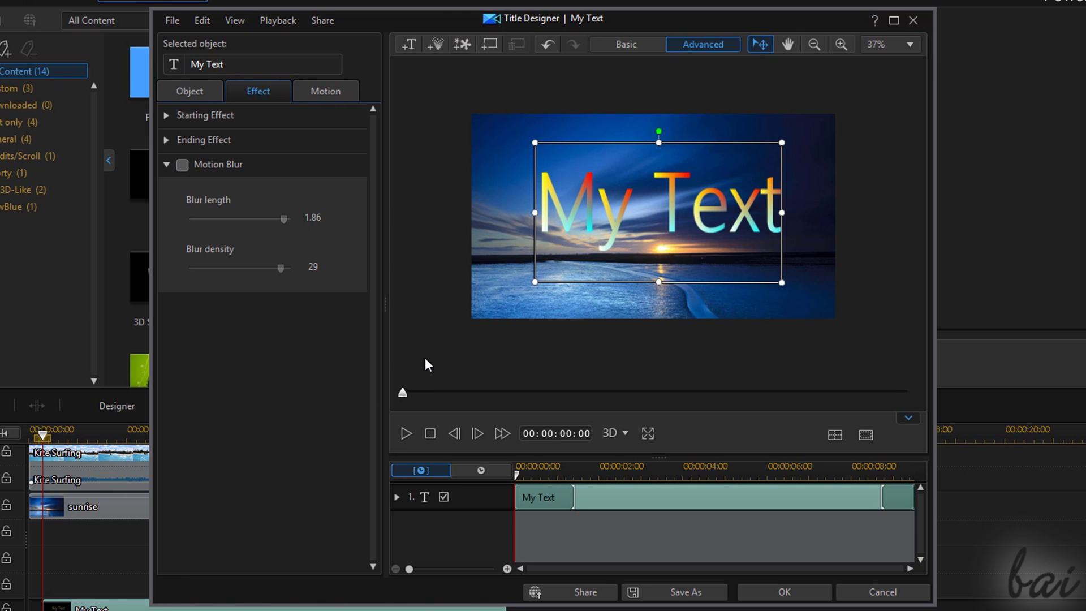
Step: Try the spiral, wave and curved motion paths on the text, settle on the diamond path and preview it
click(342, 91)
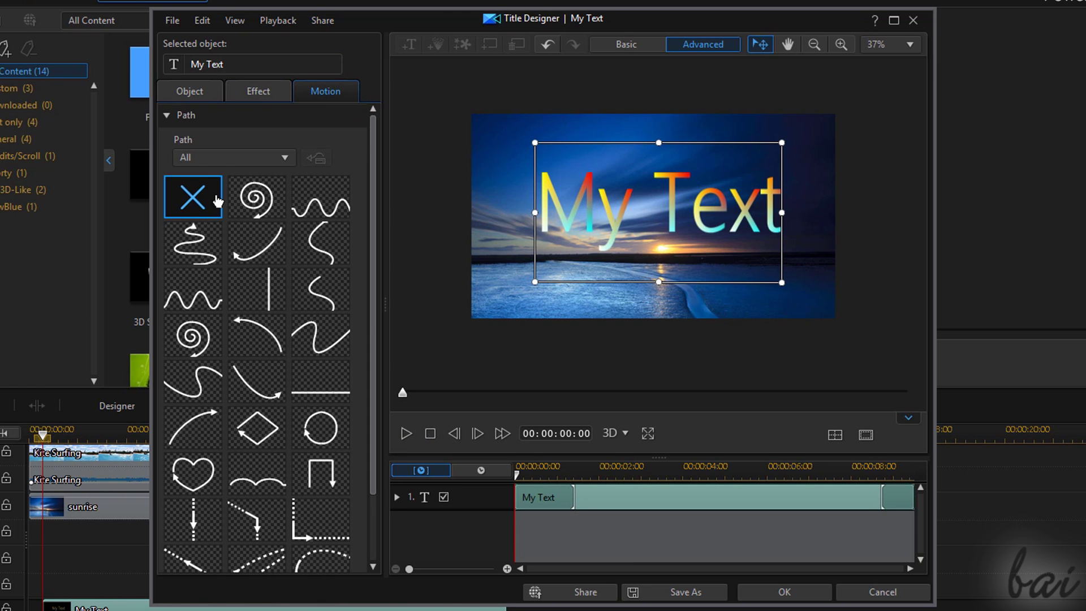
click(253, 199)
click(323, 207)
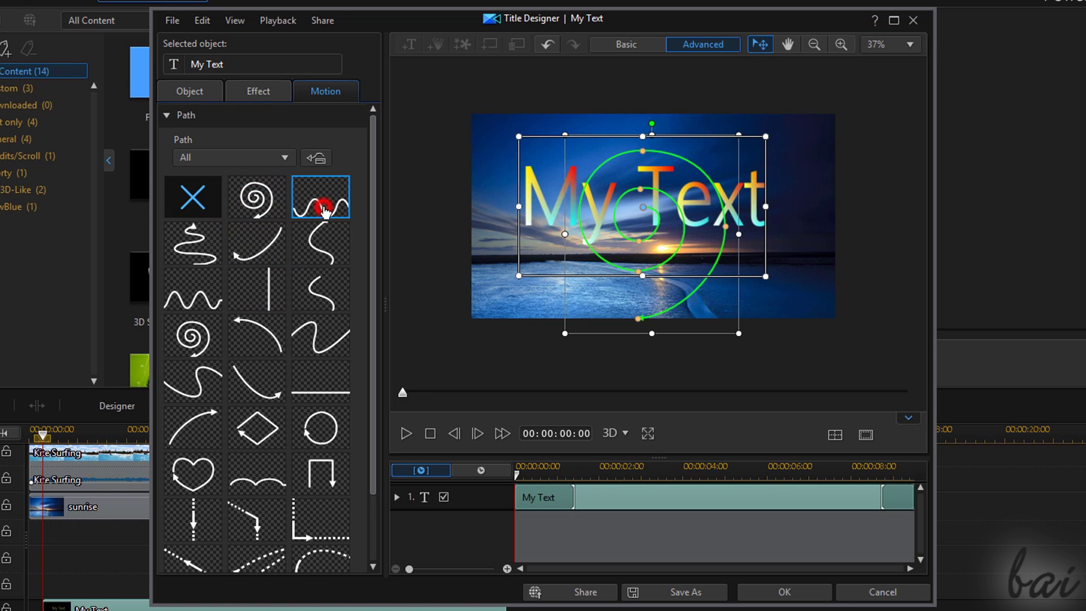
click(257, 335)
click(252, 435)
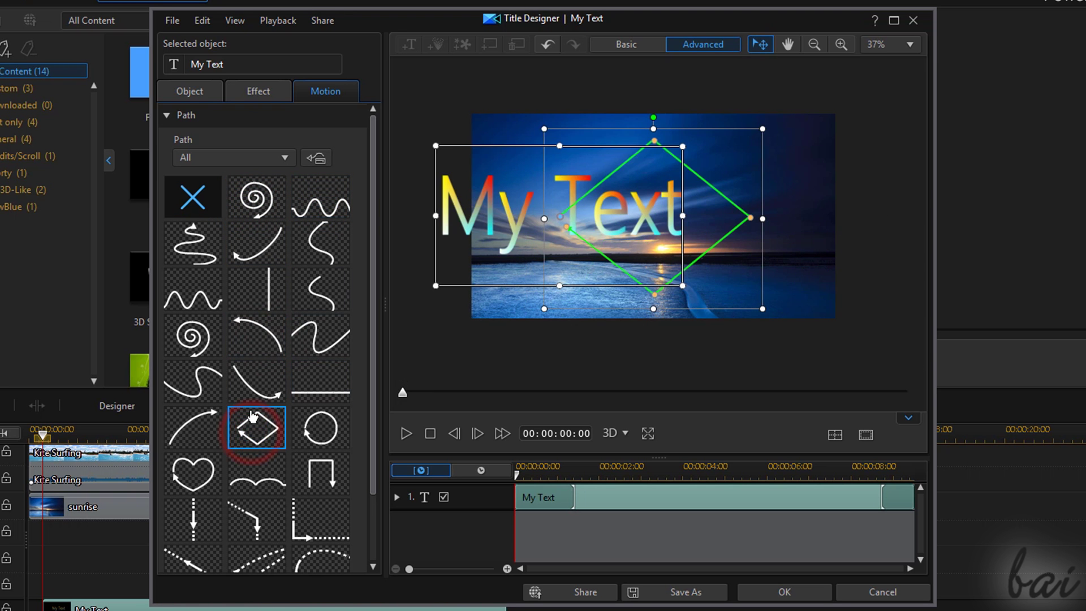
click(406, 434)
Step: Move the diamond path's upper and lower nodes to its centre and play the title
drag(653, 139, 654, 221)
drag(659, 292, 656, 220)
key(space)
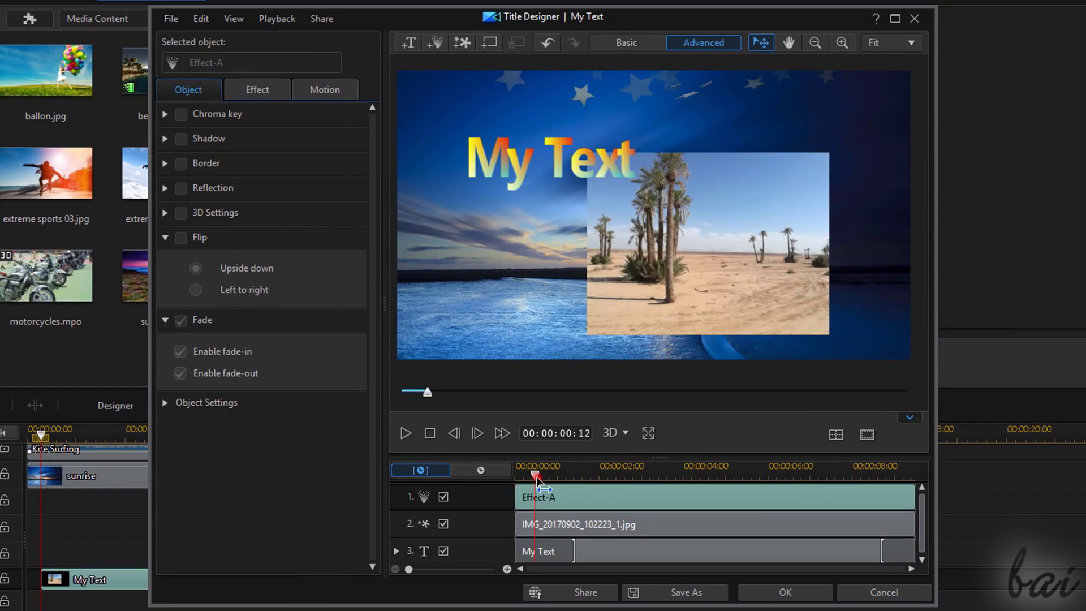
click(407, 432)
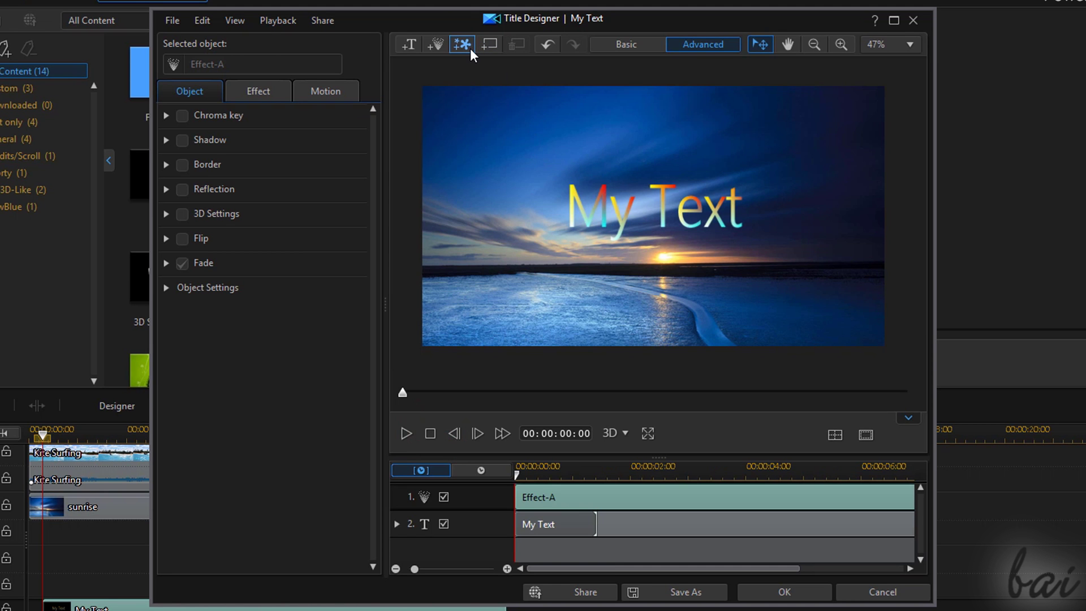
Step: Add a text object reading "hello" and move My Text to the upper right and hello to the lower left of the frame
click(410, 43)
text(hello)
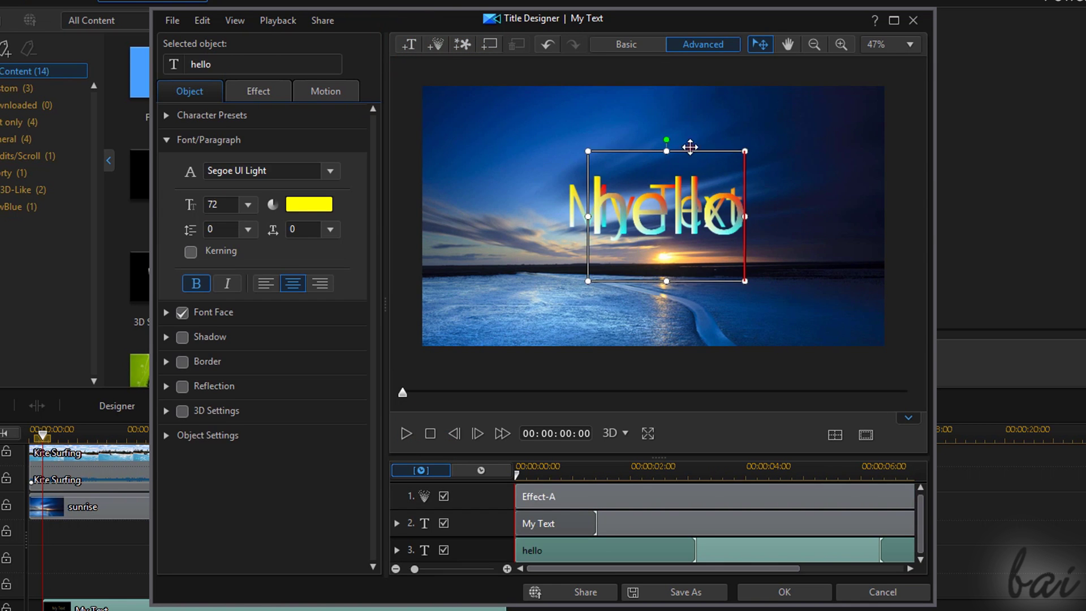
click(649, 212)
drag(639, 264, 726, 204)
click(599, 269)
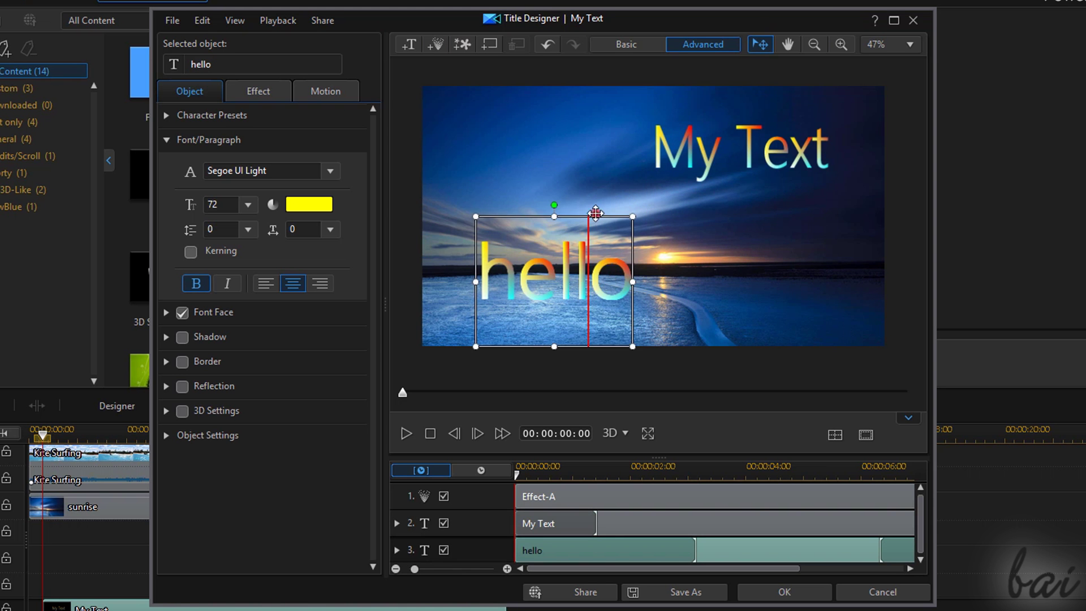
Step: Reposition and shrink the hello text, tilt it counterclockwise and play the title
drag(594, 216, 587, 117)
drag(587, 117, 667, 264)
drag(645, 346, 602, 290)
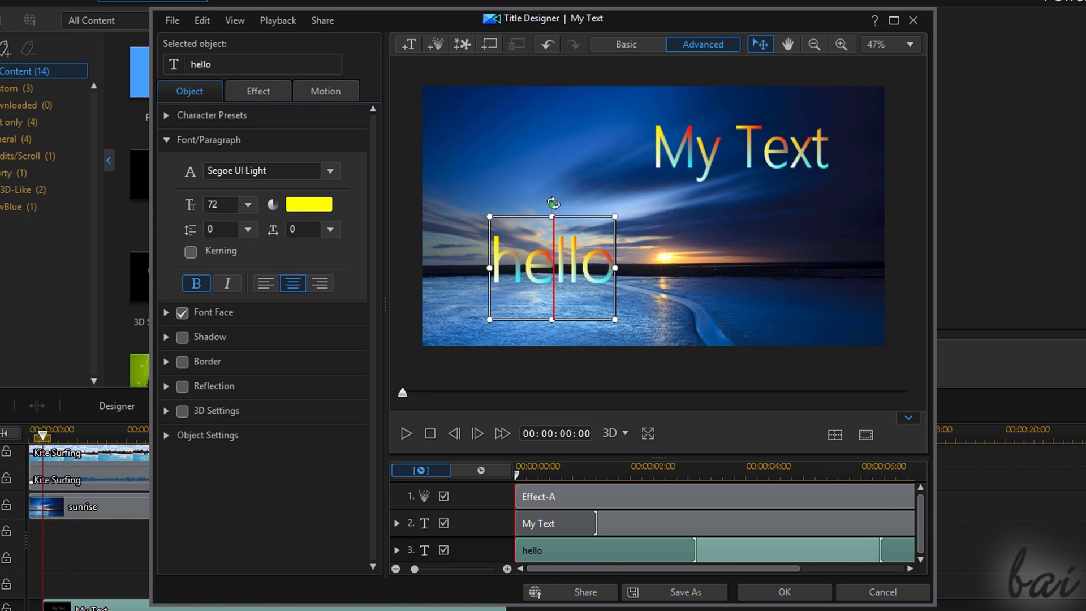
drag(554, 204, 504, 181)
drag(542, 214, 540, 171)
key(space)
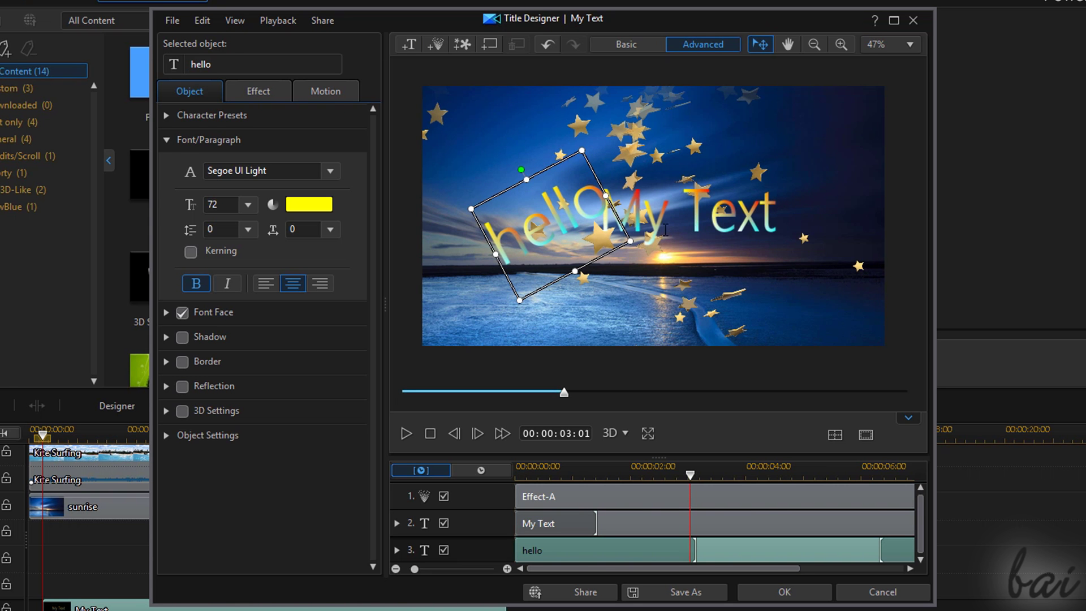
Step: Select the My Text, Effect-A and hello objects in turn and place the playhead at 00:00:01:23
click(666, 230)
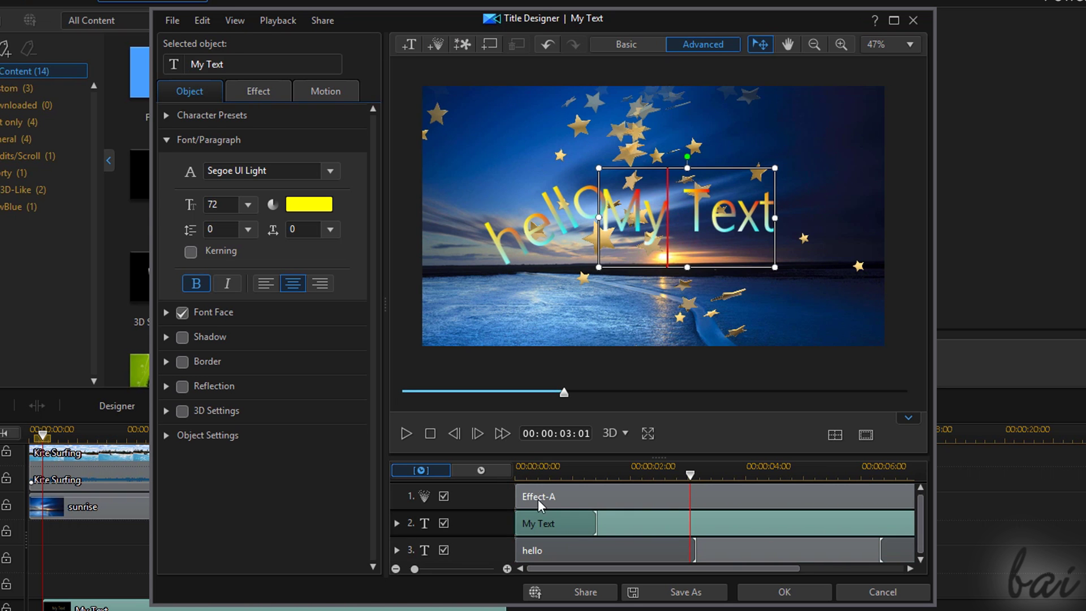
click(569, 488)
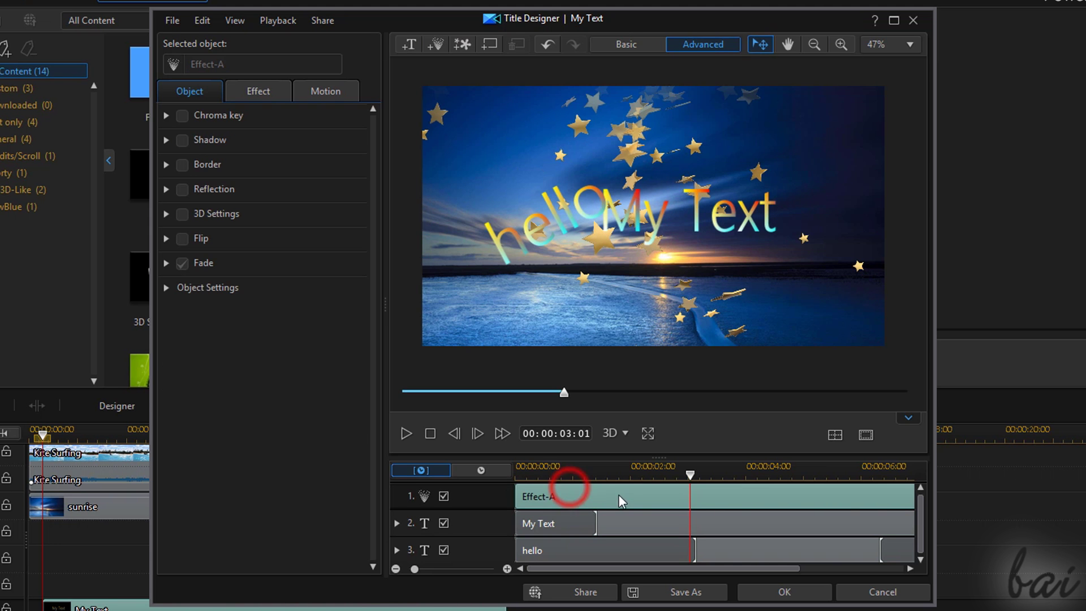
click(636, 520)
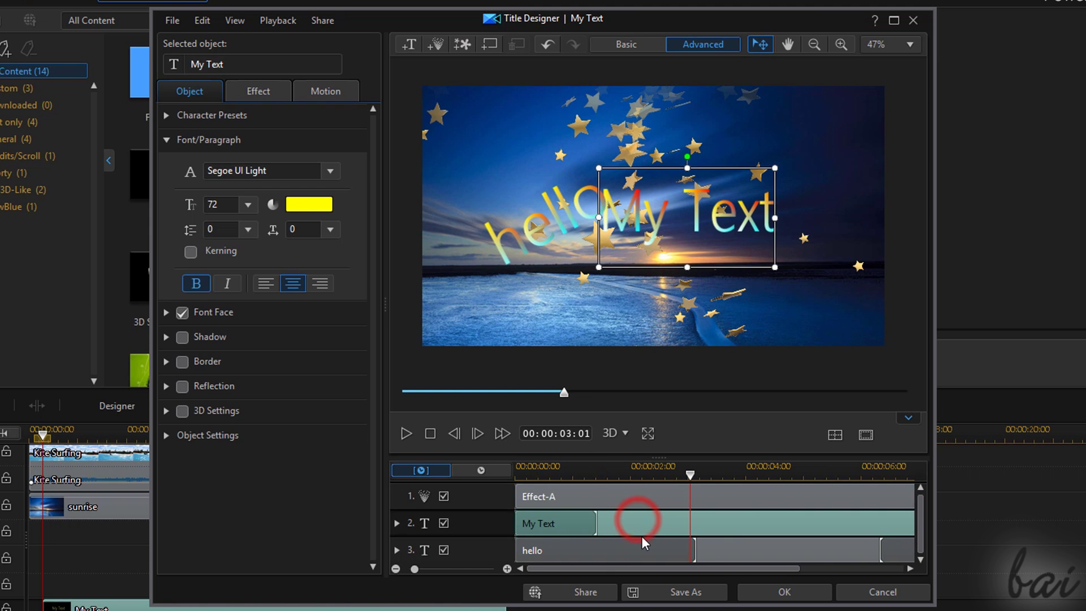
click(626, 545)
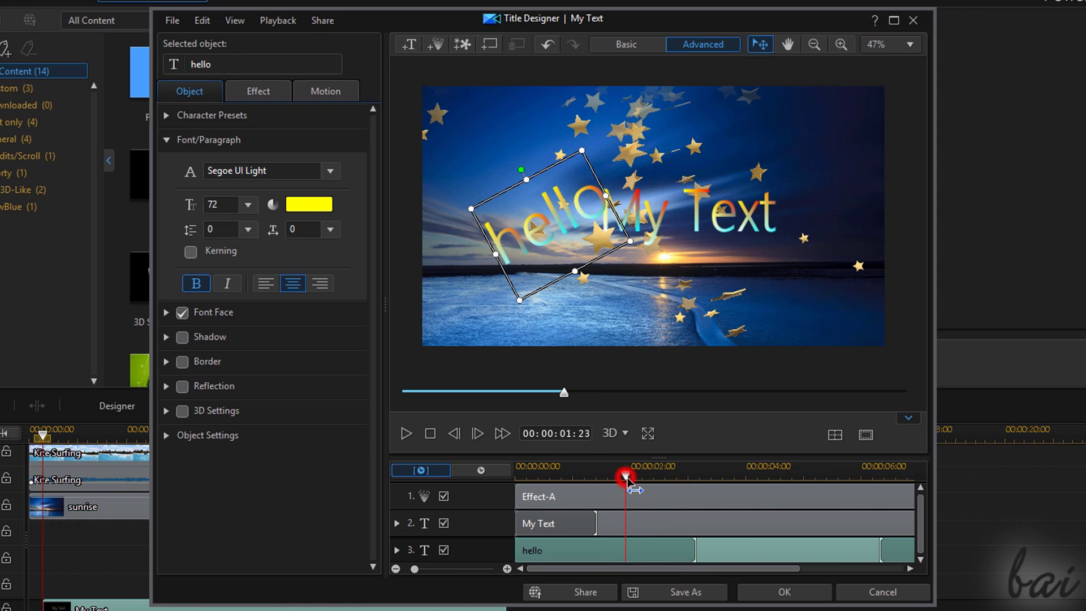
click(626, 474)
click(639, 497)
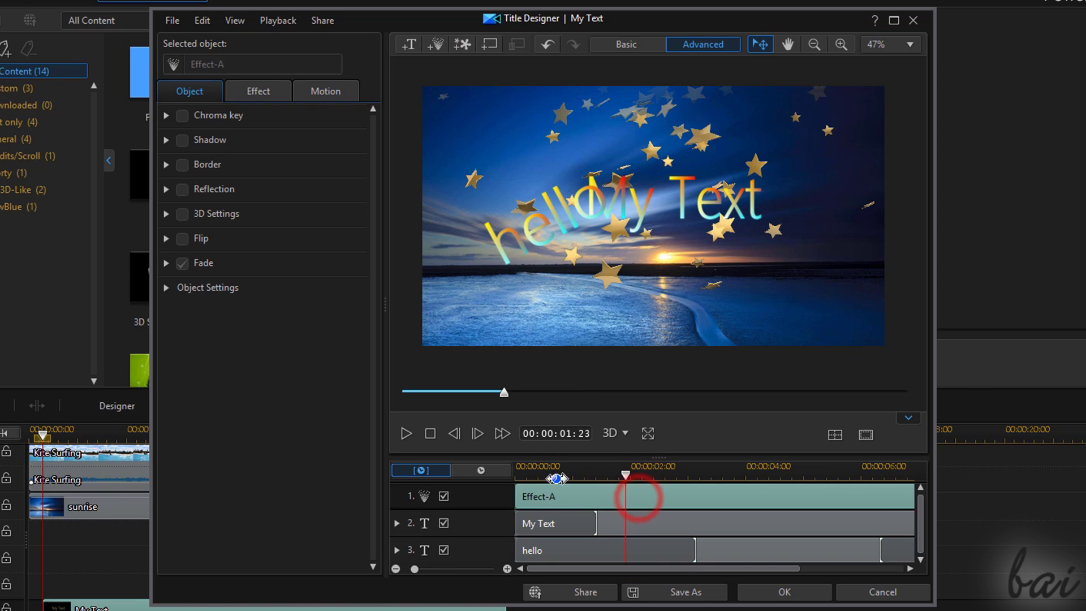
Step: Hide and show the Effect-A and My Text tracks again, and hide the hello track
click(443, 496)
click(443, 497)
click(444, 526)
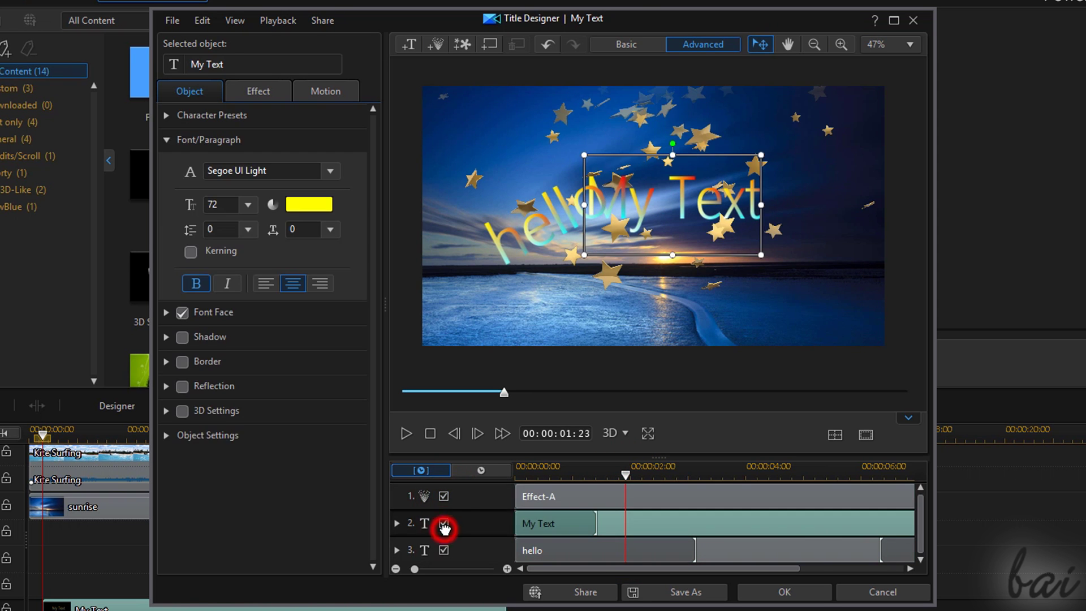
click(444, 525)
click(444, 525)
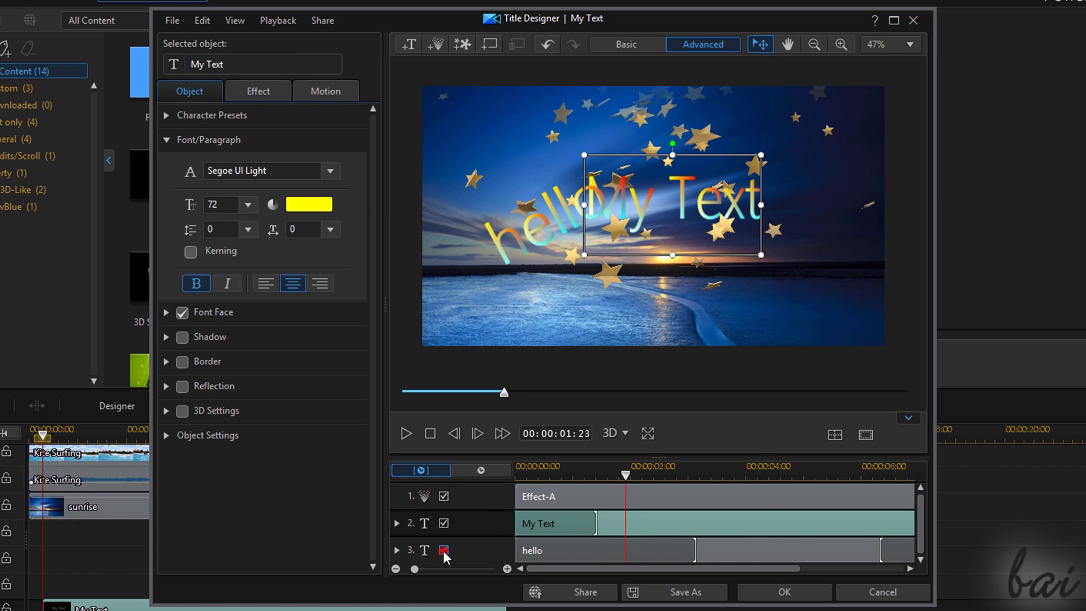
click(444, 551)
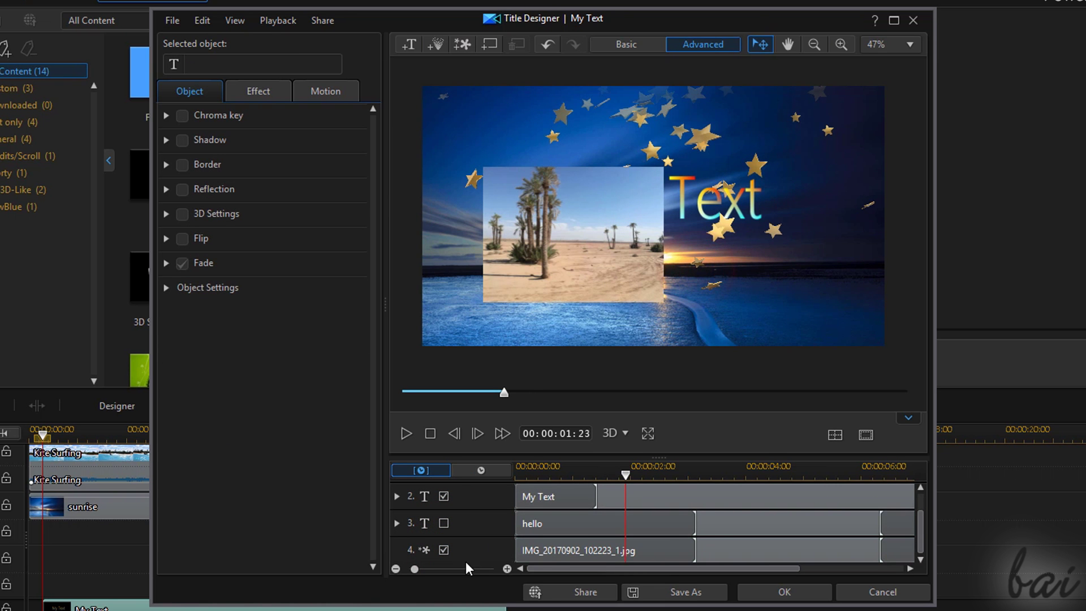
Step: Hide and show the IMG_20170902_102223_1.jpg track again
click(445, 548)
click(444, 548)
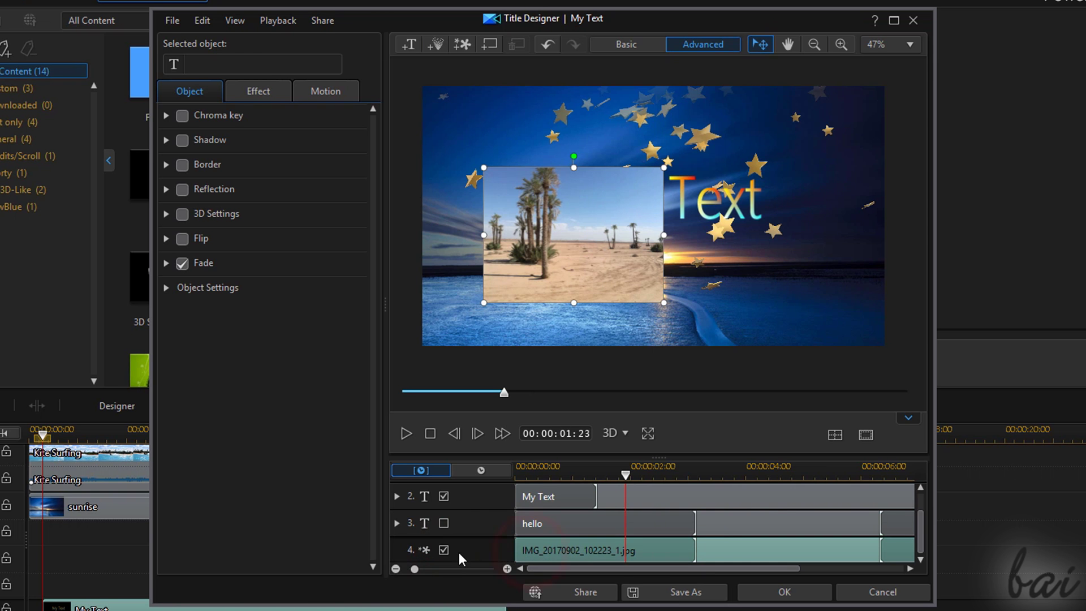
drag(460, 544, 478, 487)
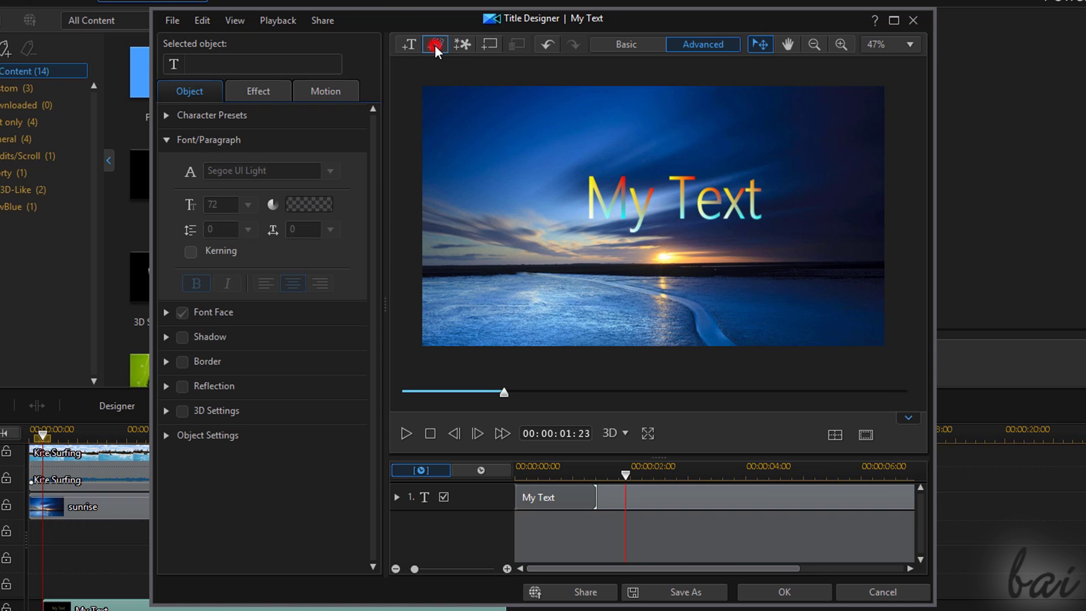
Step: Import the Effect-A particle object into the title, play the title and pause it
click(436, 46)
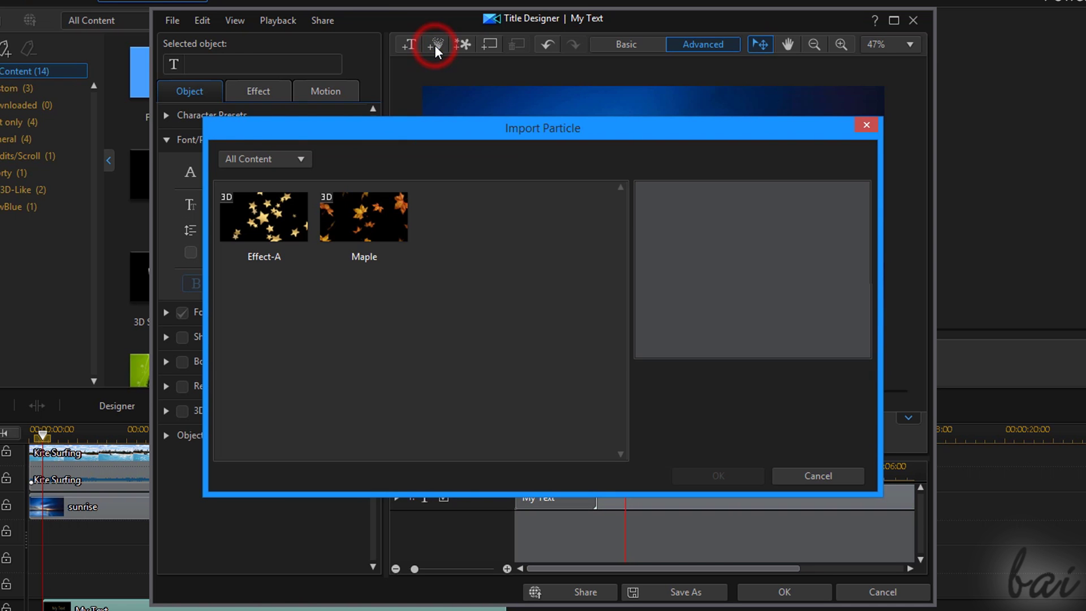
click(275, 232)
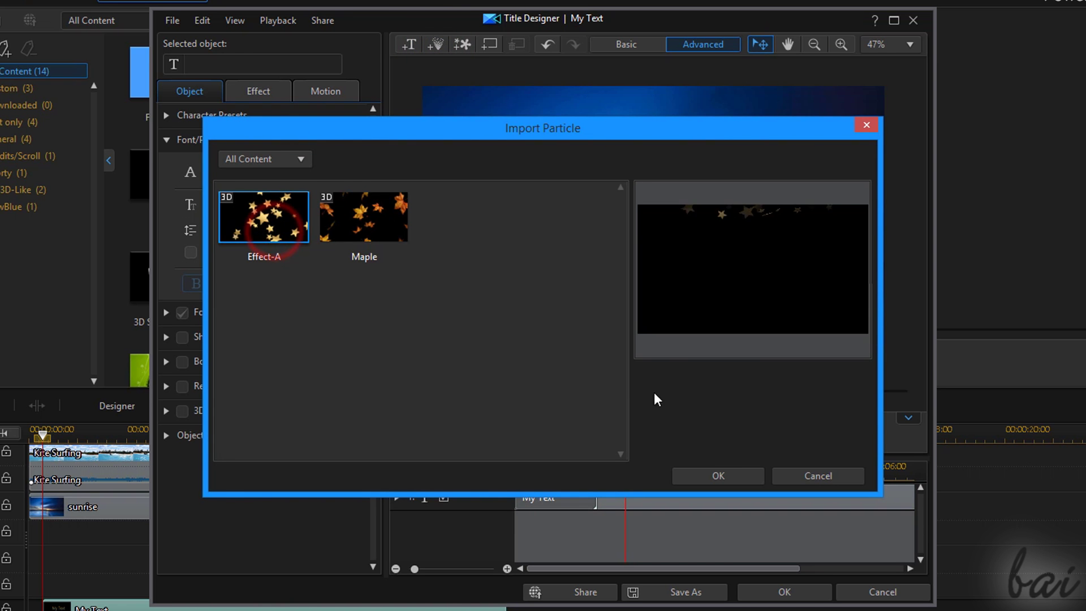
click(718, 474)
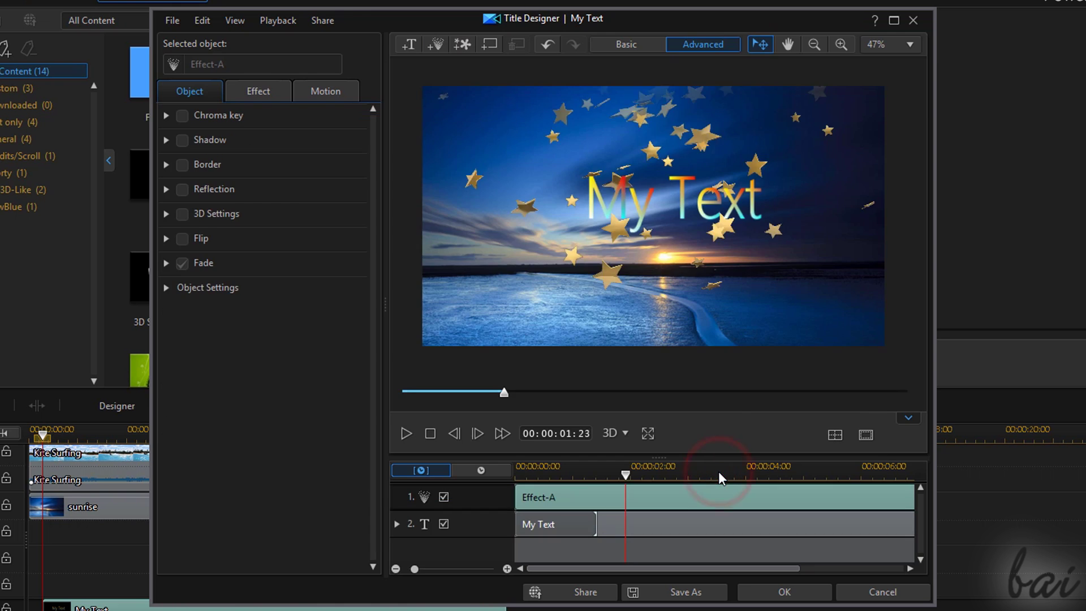
click(405, 434)
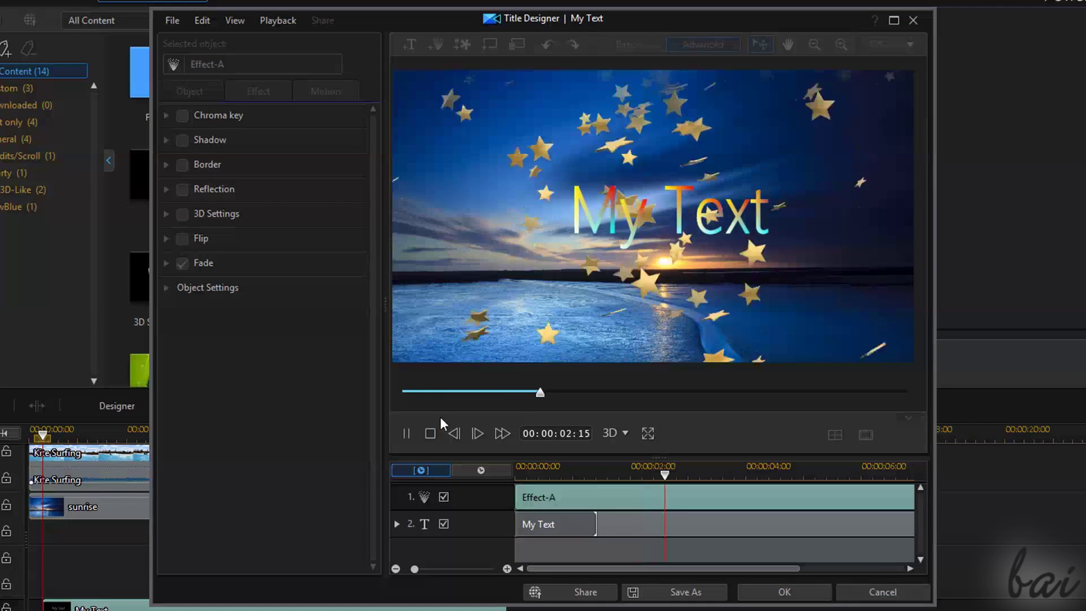
click(406, 434)
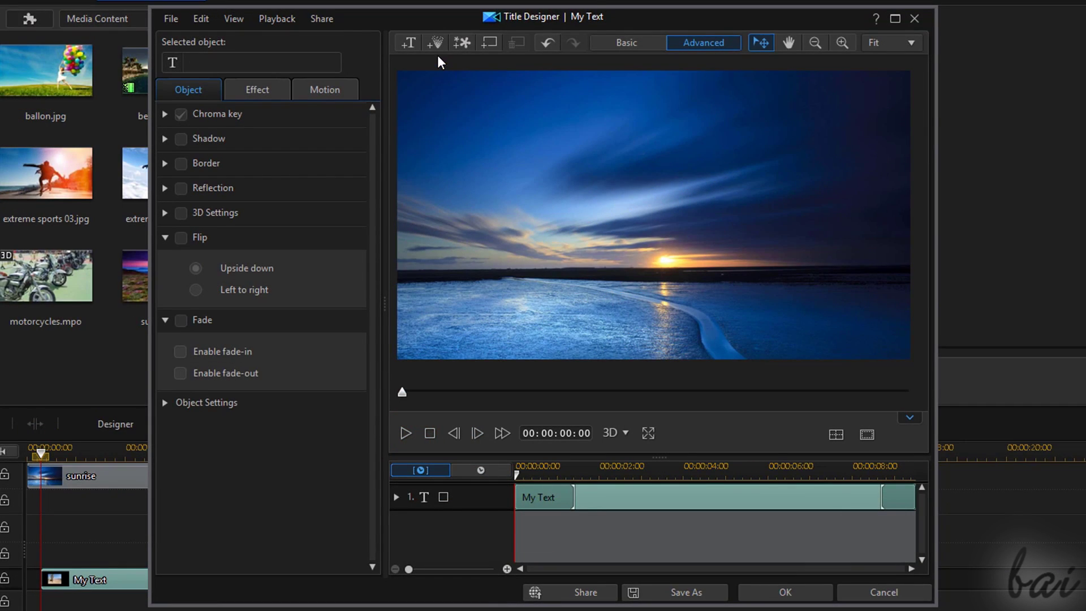
Step: Insert the image IMG_20170902_102223_1.jpg, enlarge it, move it toward the lower left and tilt it counterclockwise
click(459, 44)
click(710, 253)
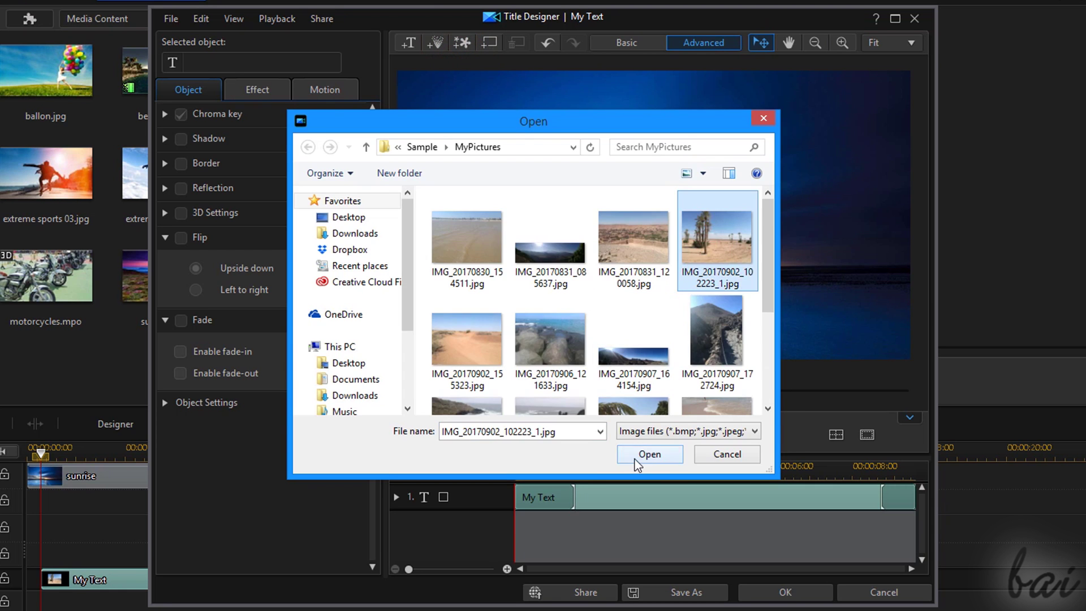
click(634, 459)
drag(669, 210, 696, 181)
drag(630, 225, 514, 295)
drag(632, 136, 607, 136)
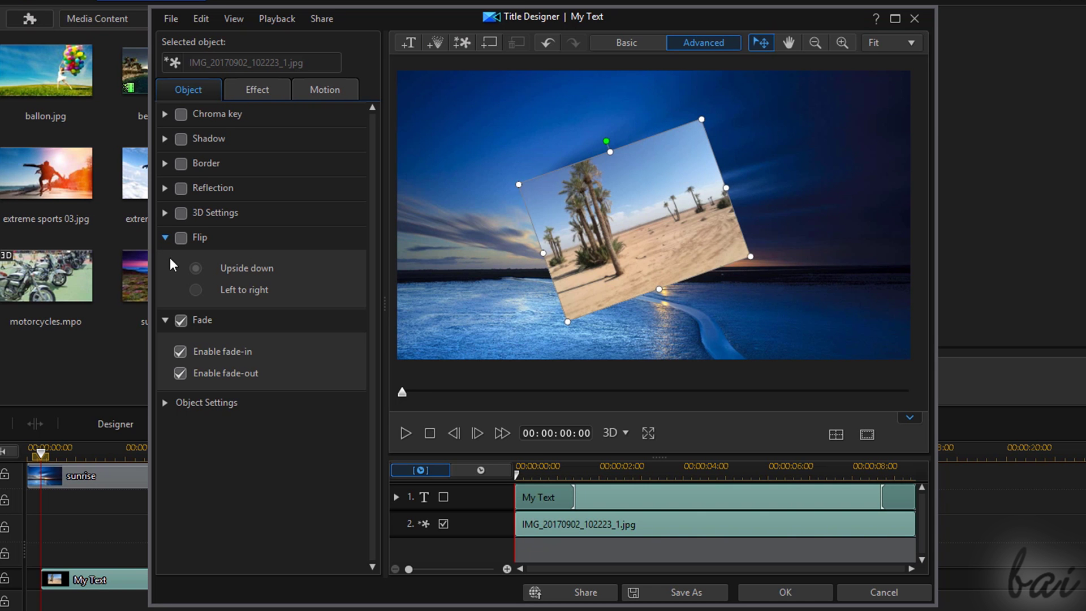
Step: Switch the image's fade off and on again and play the title
click(180, 320)
click(180, 320)
click(405, 433)
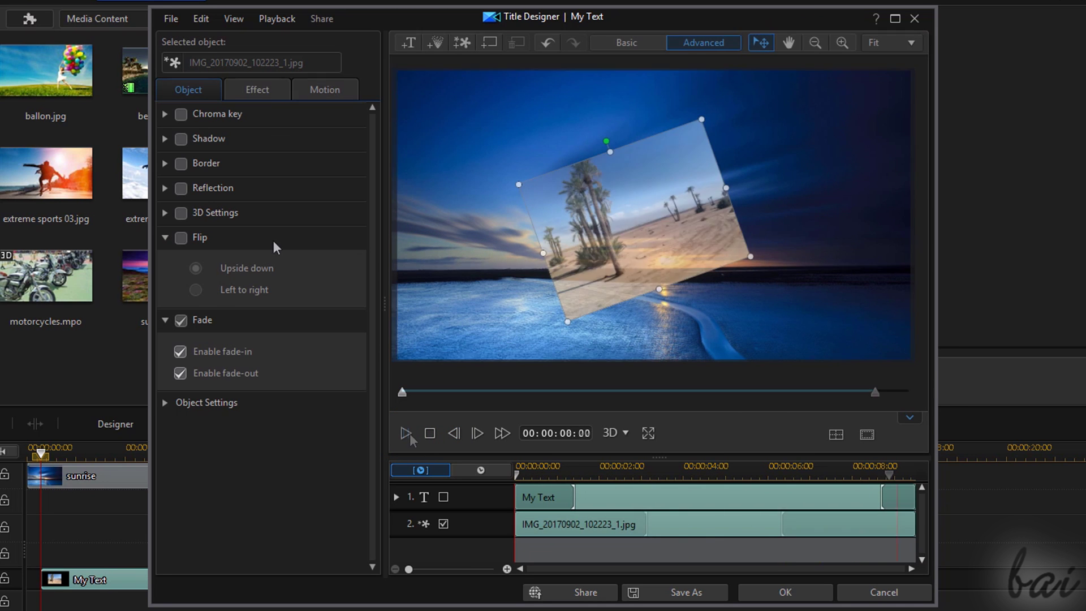
Step: Try flipping the image upside down and left to right, and turn the flip off
click(180, 238)
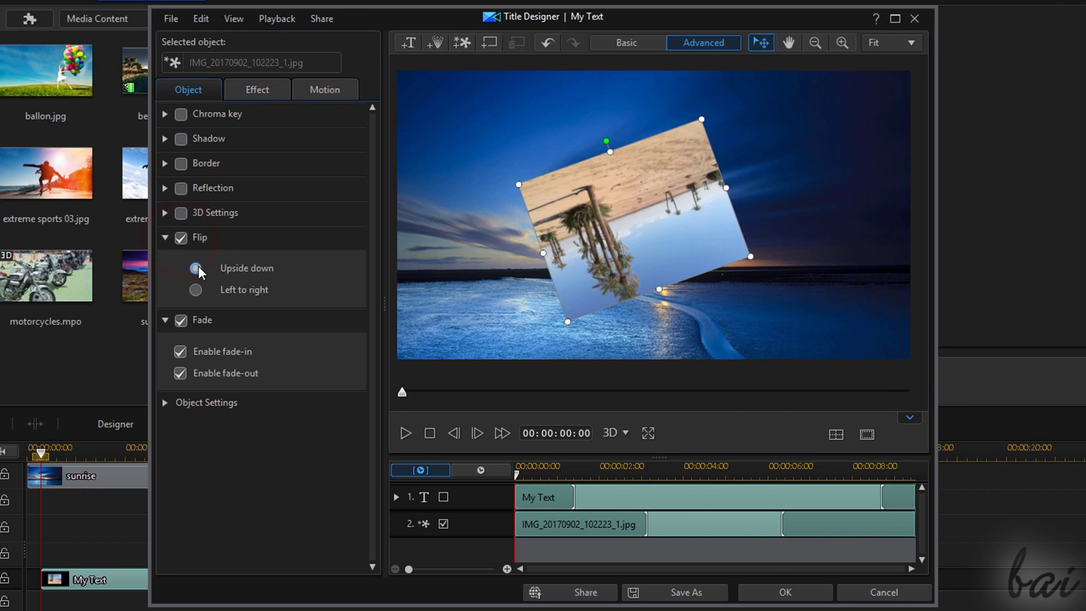
click(196, 290)
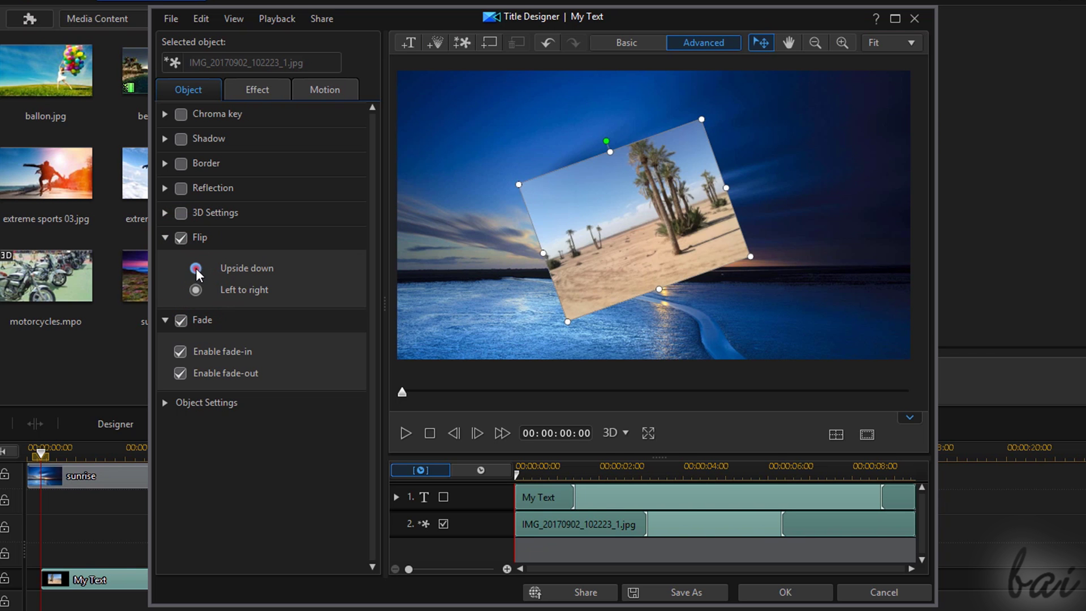
click(196, 269)
click(195, 290)
click(196, 269)
click(181, 237)
Step: Insert IMG_20170830_154511.jpg as the title's background image and undo the insertion
click(488, 43)
click(476, 233)
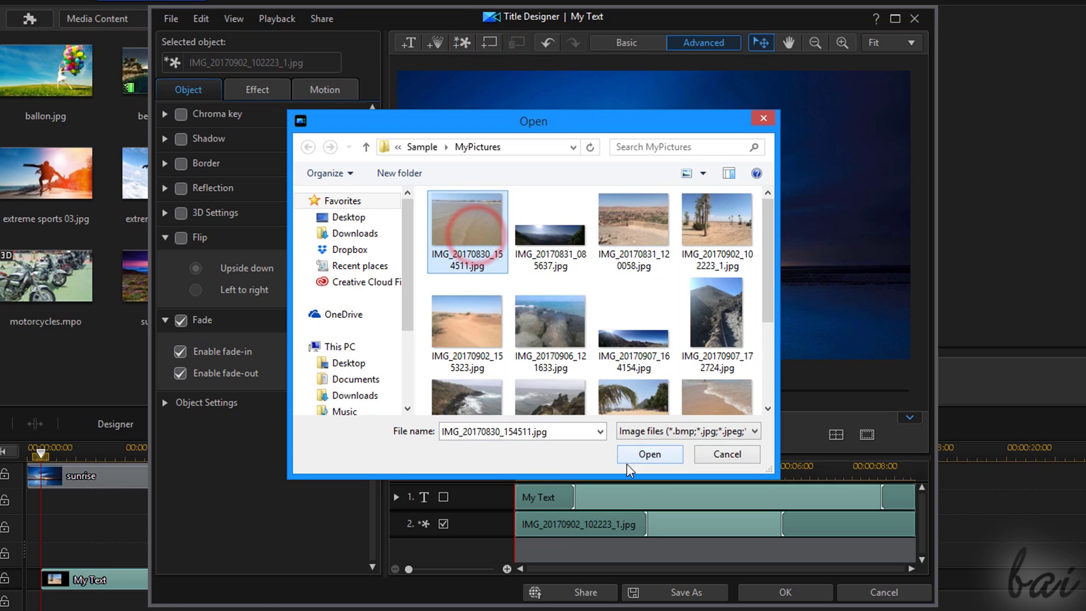
click(647, 457)
click(456, 256)
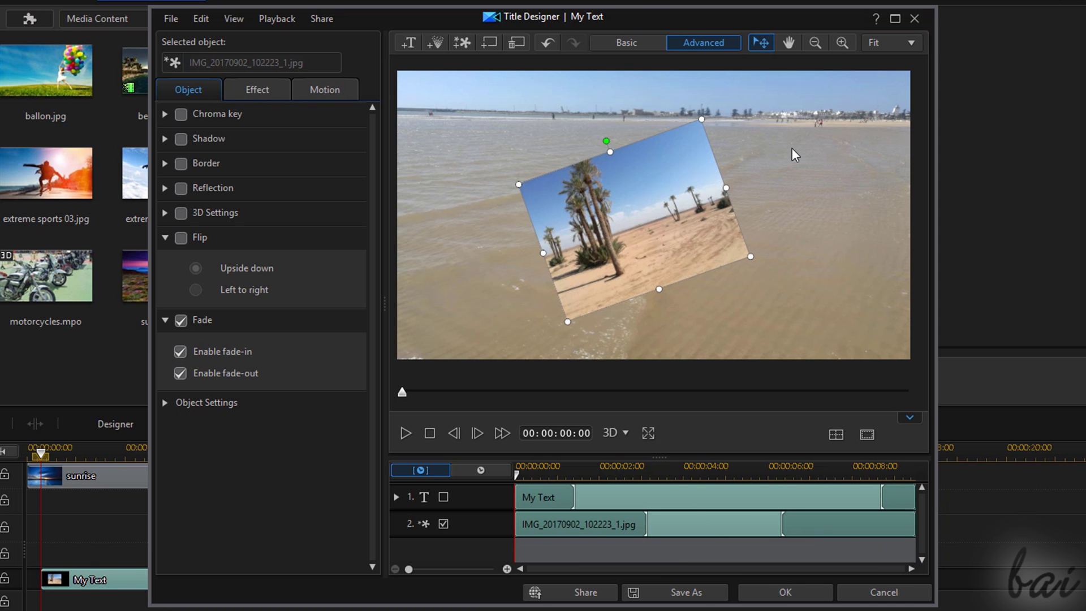
key(ctrl+z)
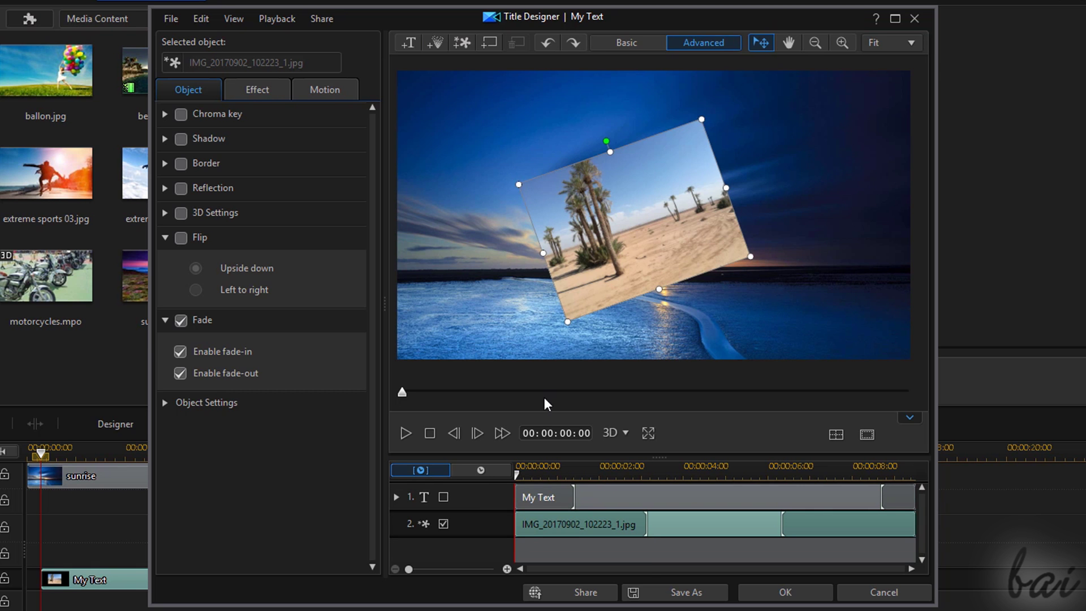
Step: Remove the IMG_20170902_102223_1.jpg object from the title's timeline
right_click(683, 520)
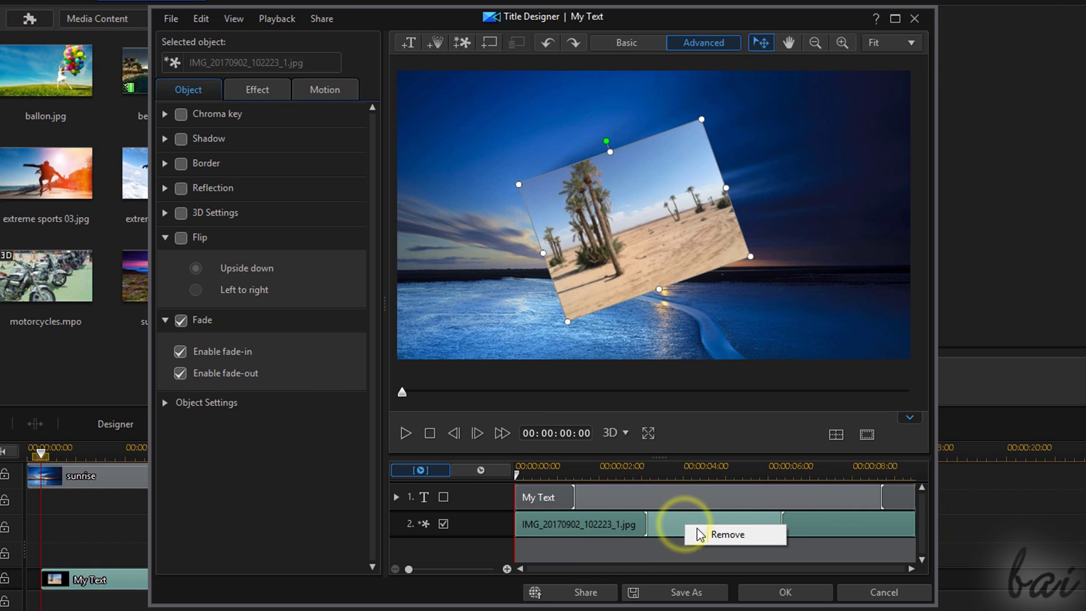
click(738, 535)
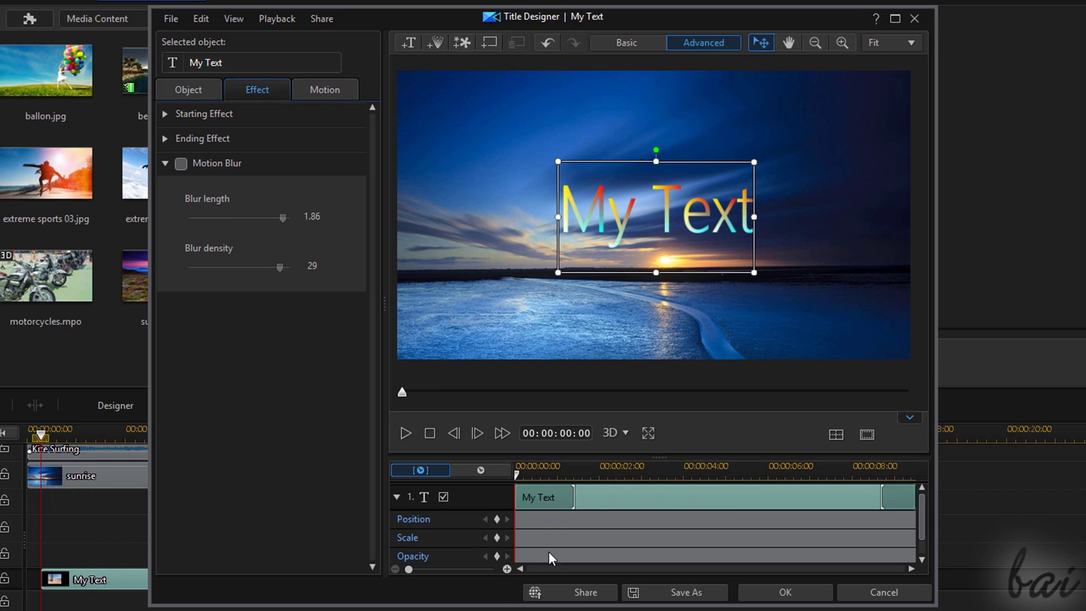
Step: Add an Opacity keyframe at the start of My Text and set its opacity to 20% at 00:00:02:07
click(498, 556)
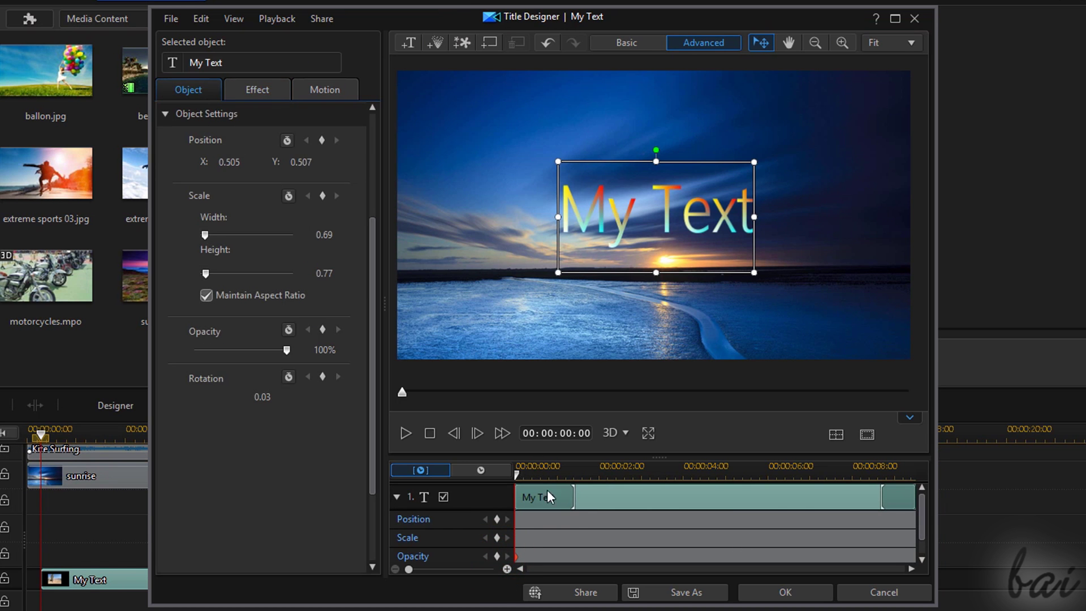
drag(520, 474, 614, 470)
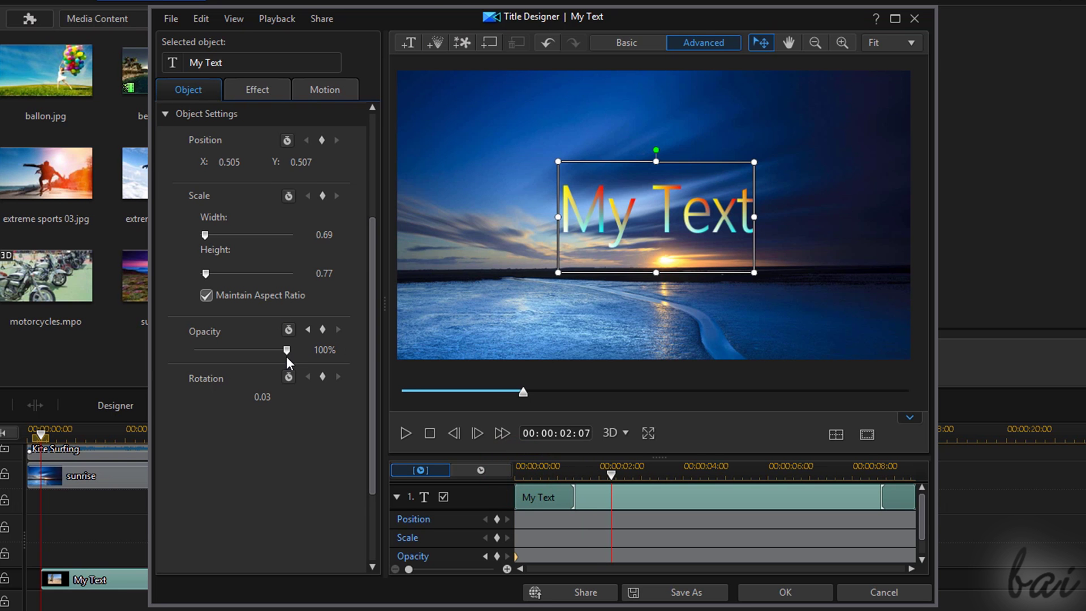
drag(270, 354, 219, 350)
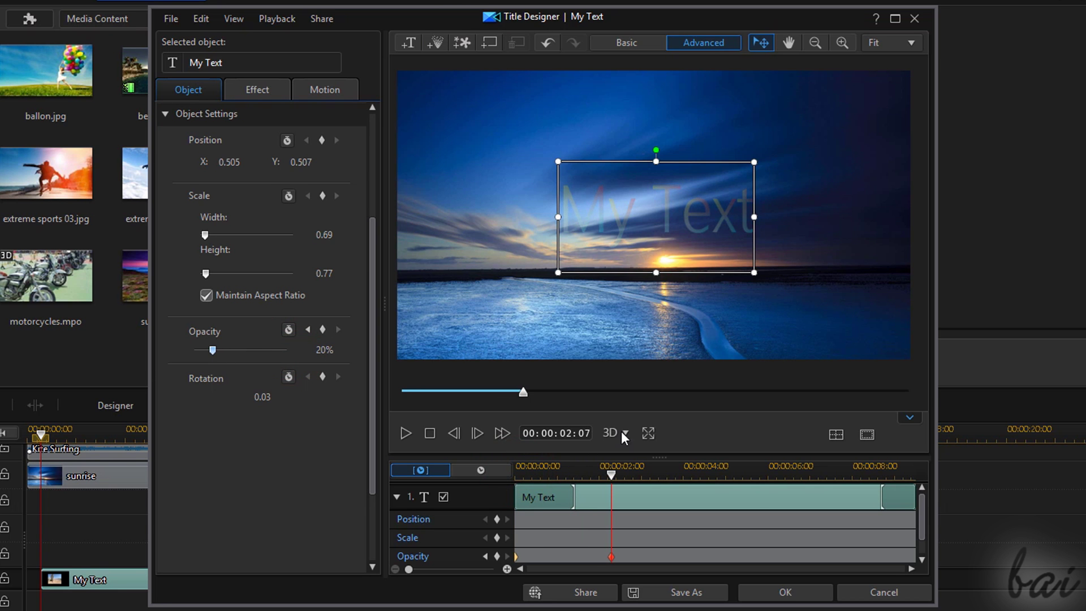
Step: Raise My Text's opacity with a keyframe just before the five-second mark and set it to 0% at 00:00:08:13
drag(611, 475, 718, 477)
drag(213, 350, 277, 350)
drag(718, 475, 874, 477)
drag(276, 350, 194, 350)
drag(922, 527, 921, 534)
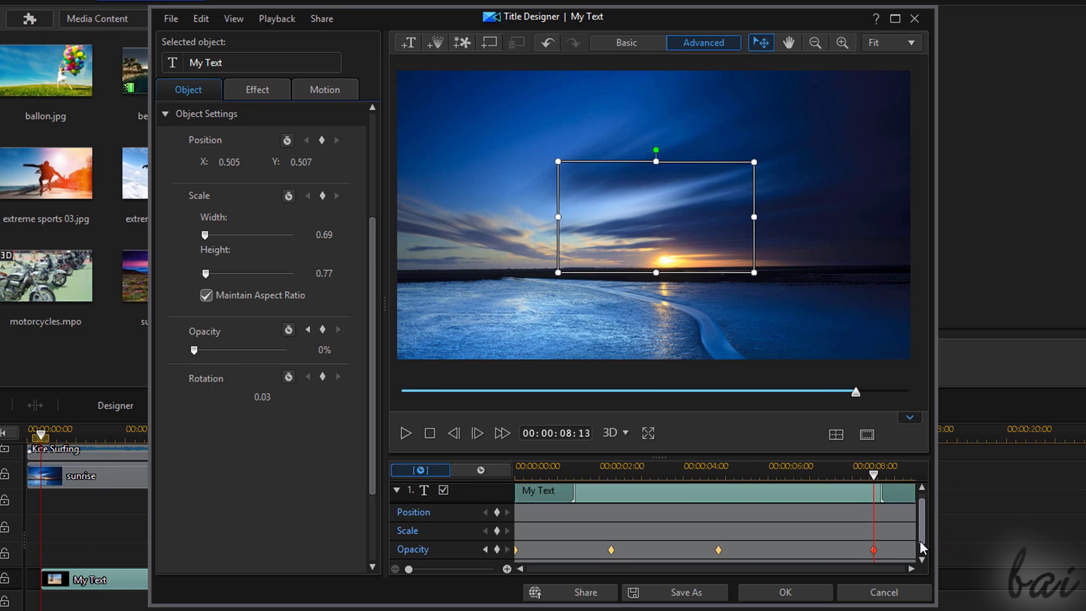
Step: Play the title from the beginning to check the opacity animation
click(431, 435)
click(406, 435)
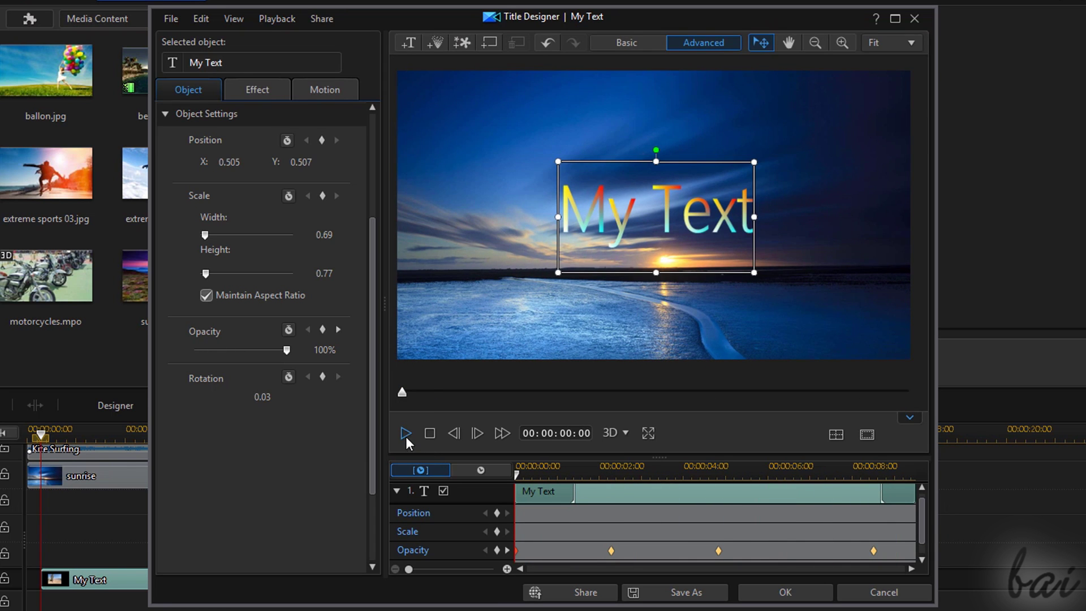
drag(518, 475, 805, 507)
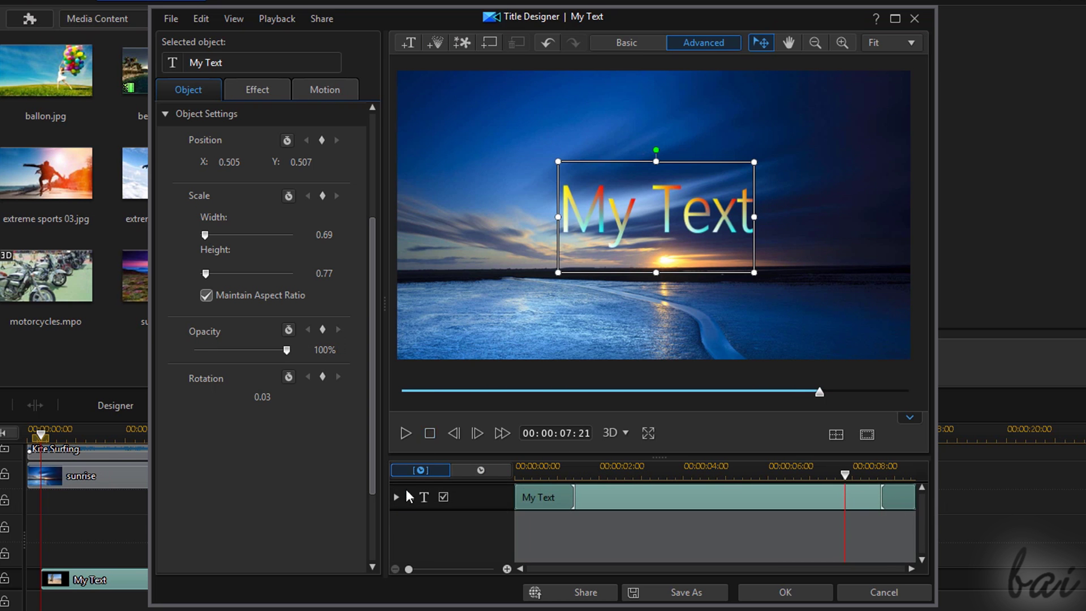
Step: Expand My Text's keyframe rows and add a Scale keyframe at 00:00:01:10 with width 0.61 and height 0.68
click(397, 497)
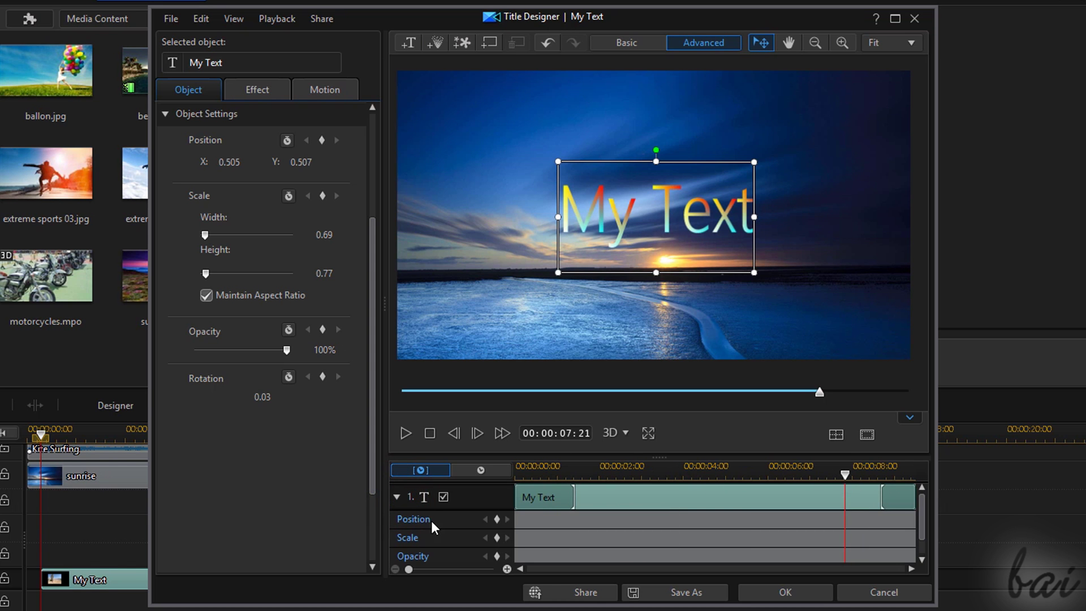
click(404, 541)
drag(845, 476, 619, 498)
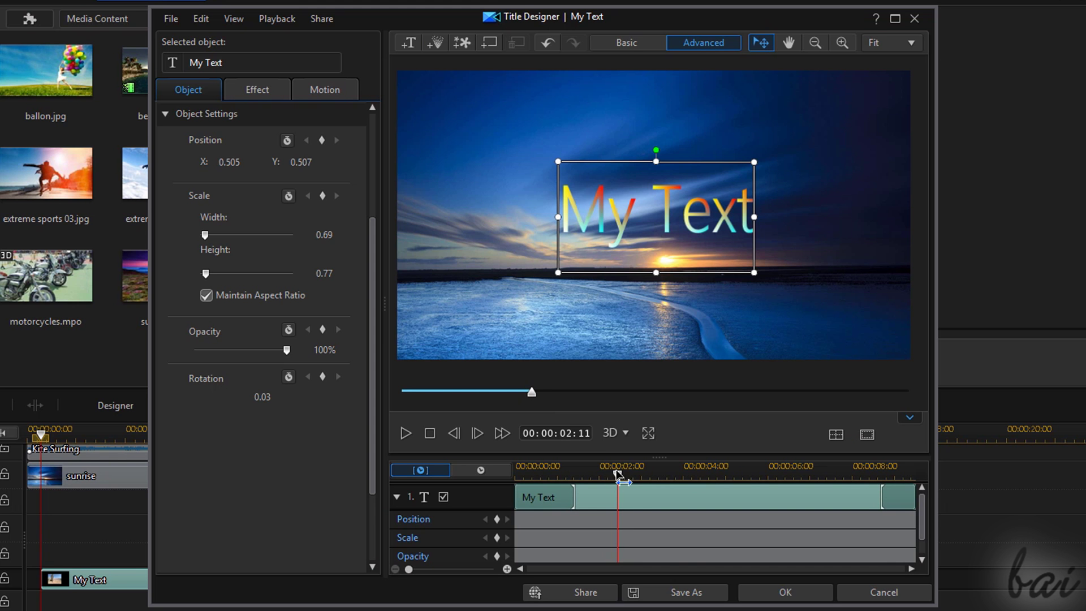
drag(609, 474, 576, 465)
click(496, 538)
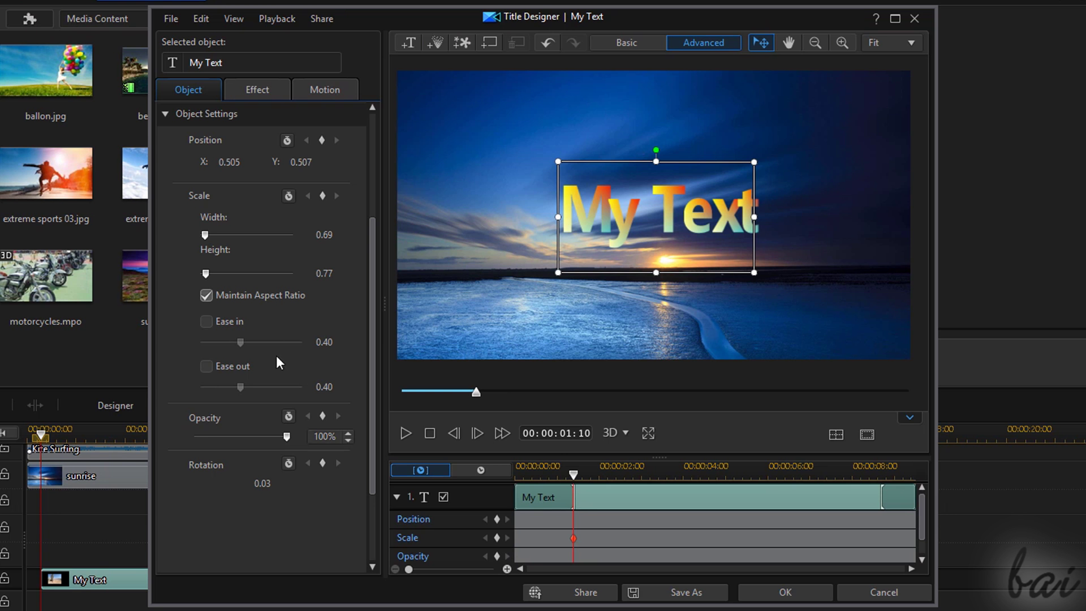
drag(205, 234, 205, 283)
drag(205, 234, 203, 236)
Step: Add a second Scale keyframe at 00:00:04:19 and shrink My Text to width 0.28 and height 0.31
drag(575, 474, 715, 484)
click(497, 538)
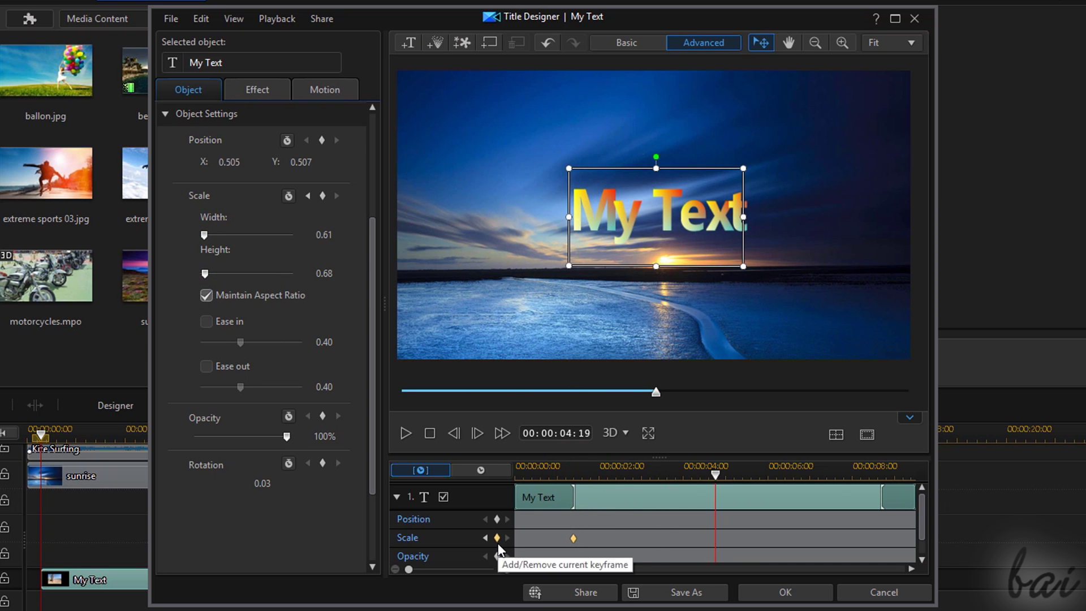
drag(204, 235, 199, 232)
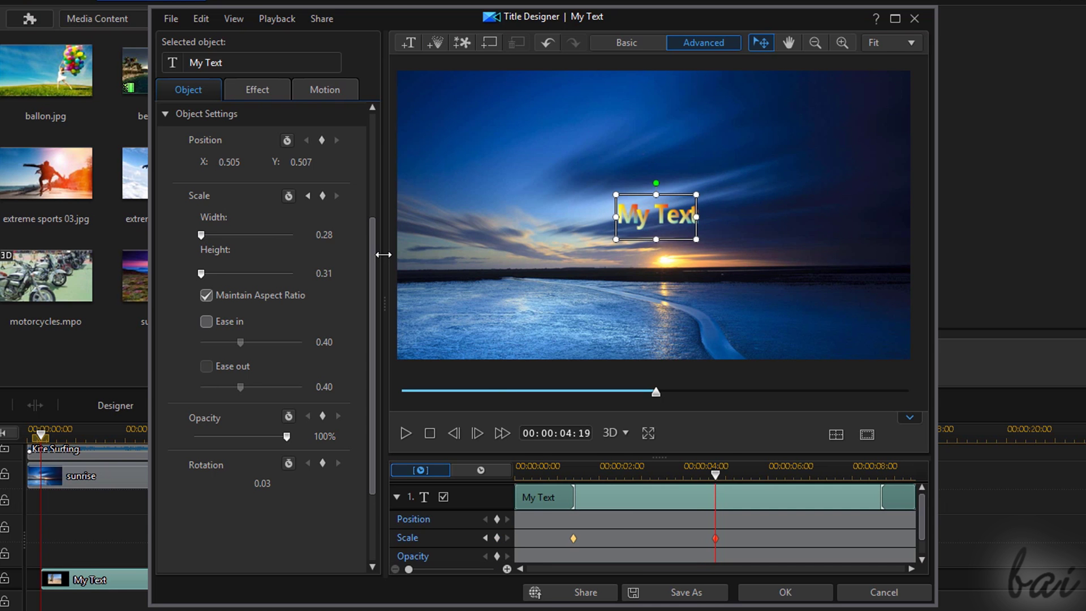
Step: Play the title from the start to check the scale animation, and stop playback
drag(716, 477, 516, 478)
click(406, 433)
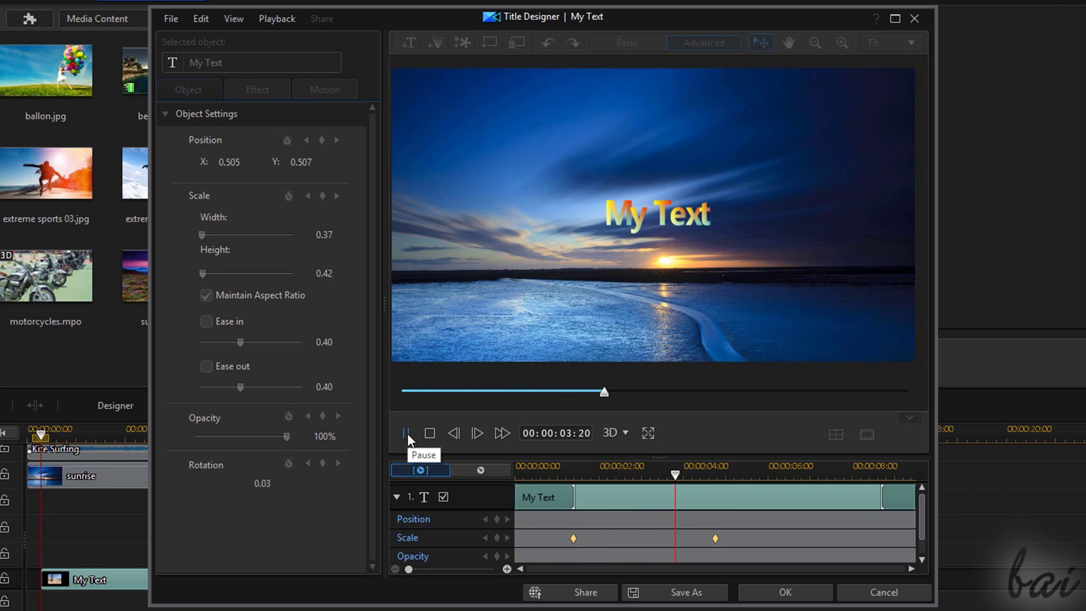
click(429, 434)
Step: Move the second Scale keyframe earlier, to between two and three seconds, and preview the title
drag(519, 477, 630, 538)
click(406, 433)
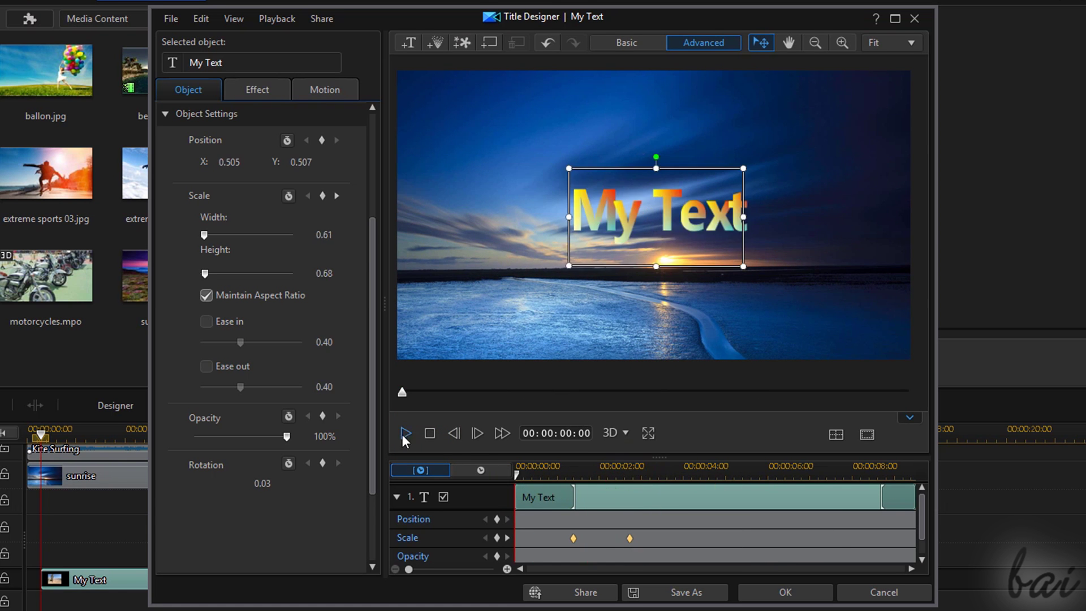
click(430, 434)
Step: Apply the upward winding motion path to My Text and run through the title to preview it
click(324, 90)
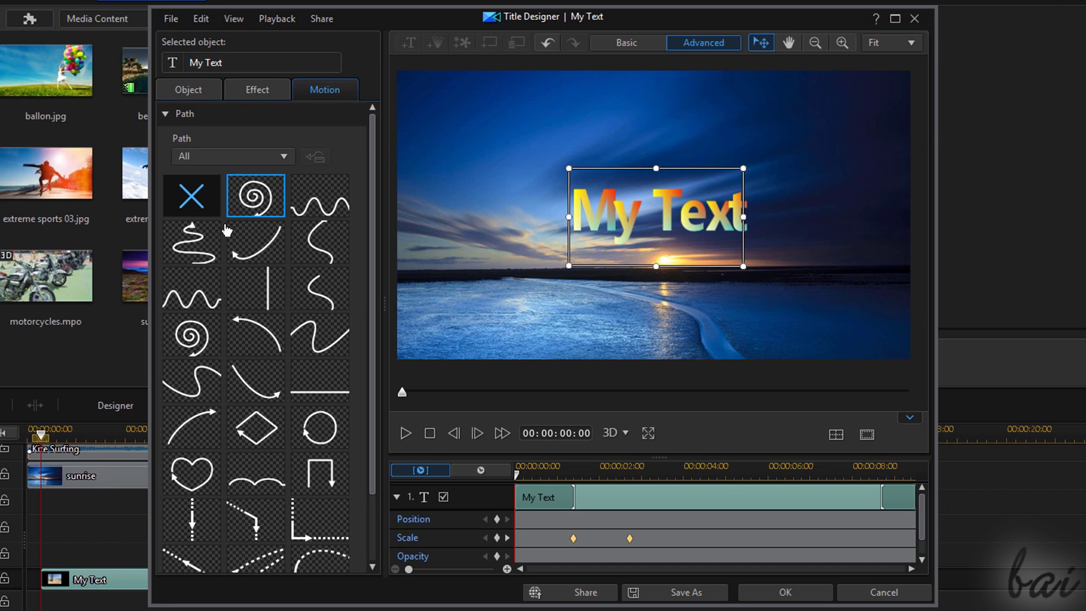
click(208, 251)
click(595, 317)
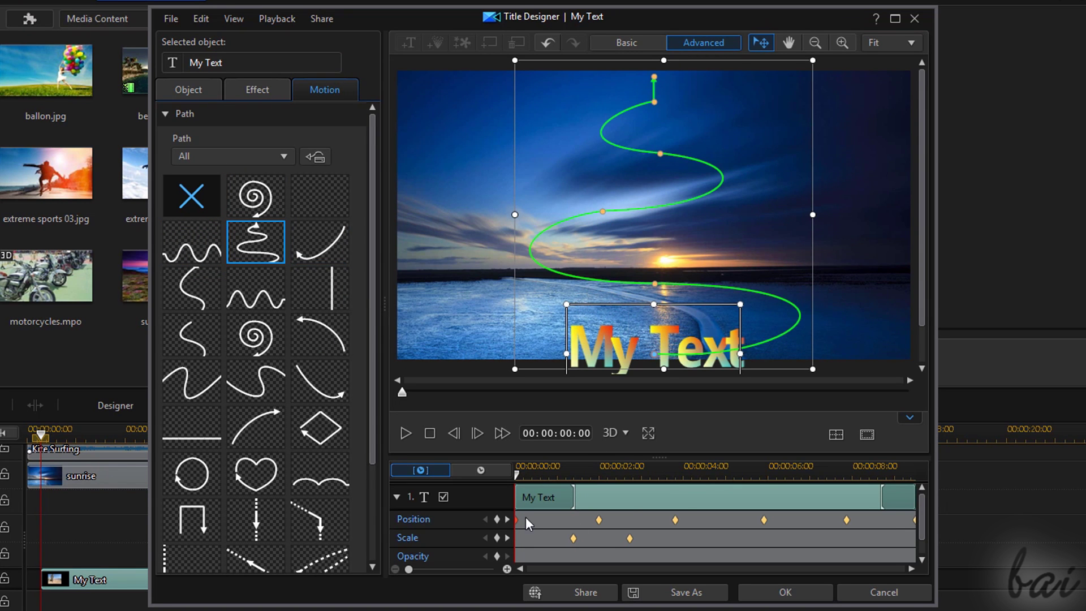
drag(527, 473, 845, 481)
Step: Select the Scale keyframe at 00:00:01:10 and open its options
click(574, 538)
click(574, 538)
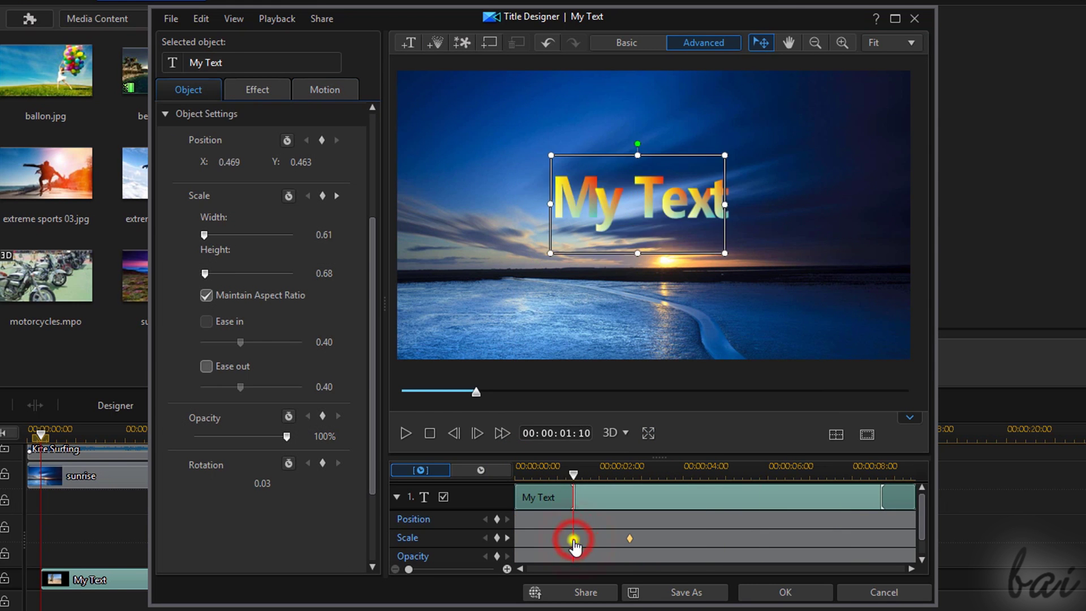
right_click(573, 538)
click(624, 433)
click(730, 474)
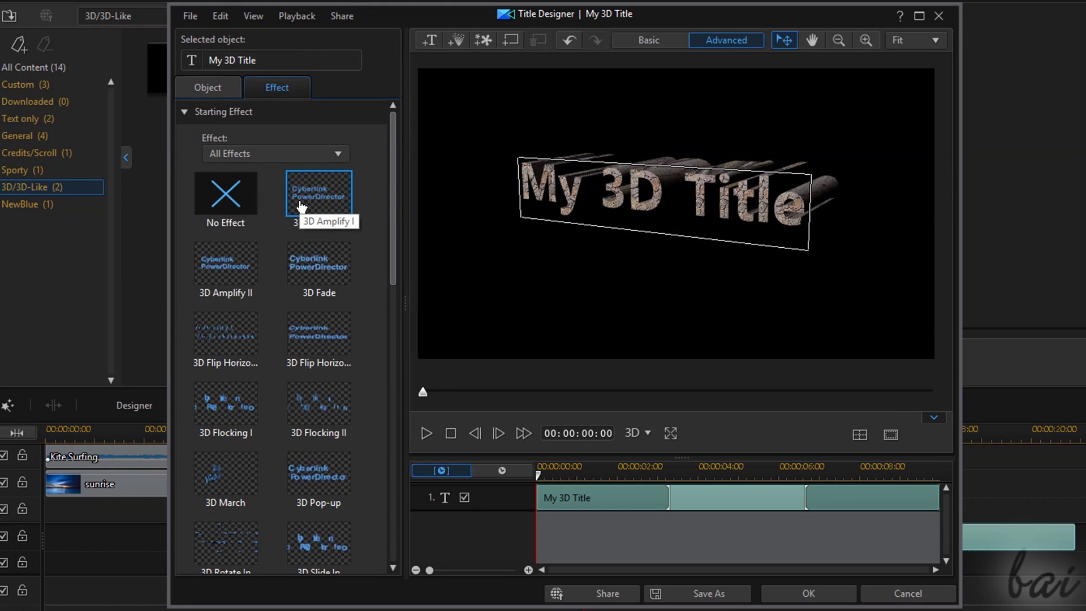
Step: Try the starting effects 3D Amplify I, 3D Fade, 3D Flocking II and 3D Pop-up on My 3D Title
click(300, 205)
click(322, 276)
click(317, 408)
click(325, 467)
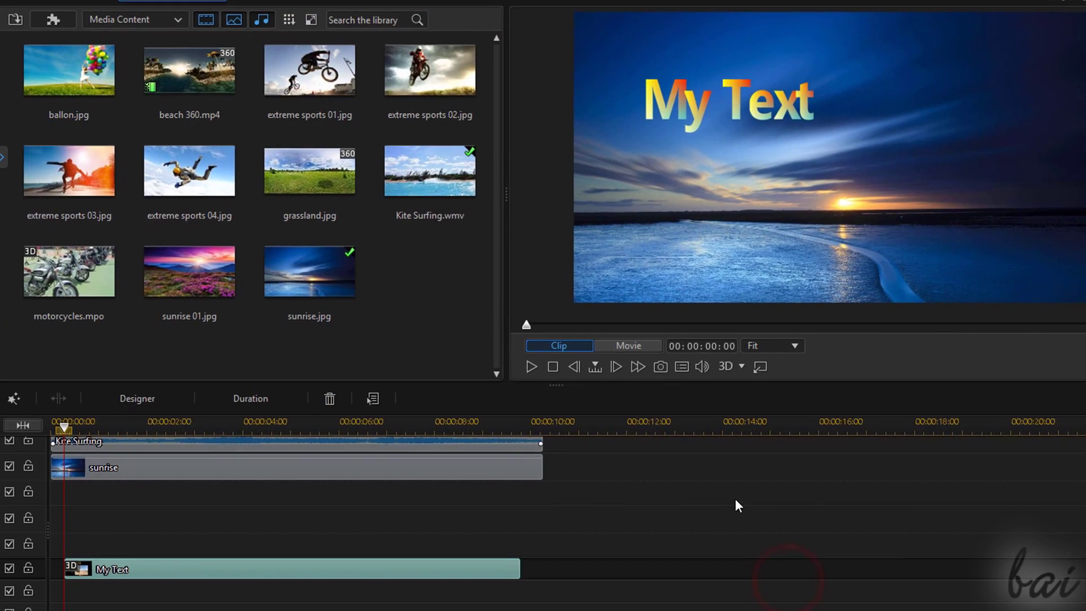
Step: Add the 3D Sample Template from the 3D/3D-Like titles to track 4 after the sunrise clip, and open it in the Title Designer
click(70, 188)
click(356, 80)
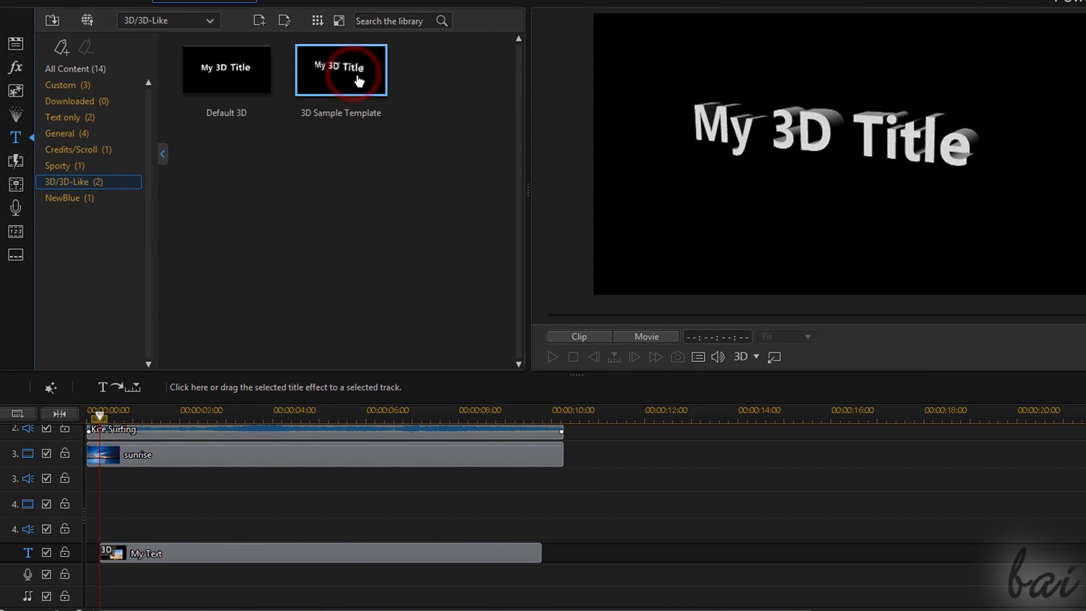
drag(355, 83, 597, 512)
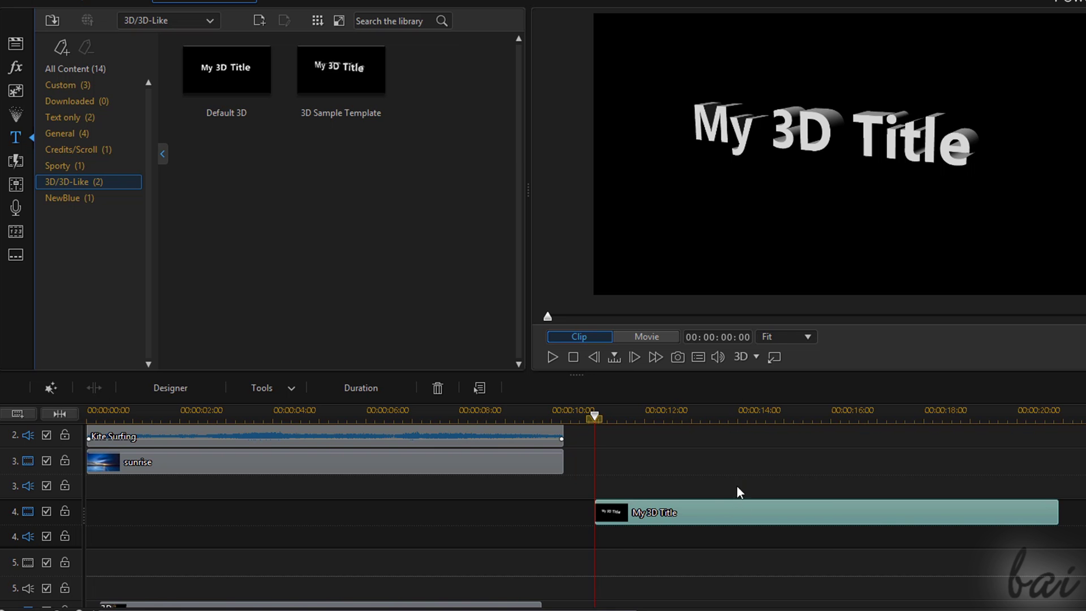
double_click(736, 515)
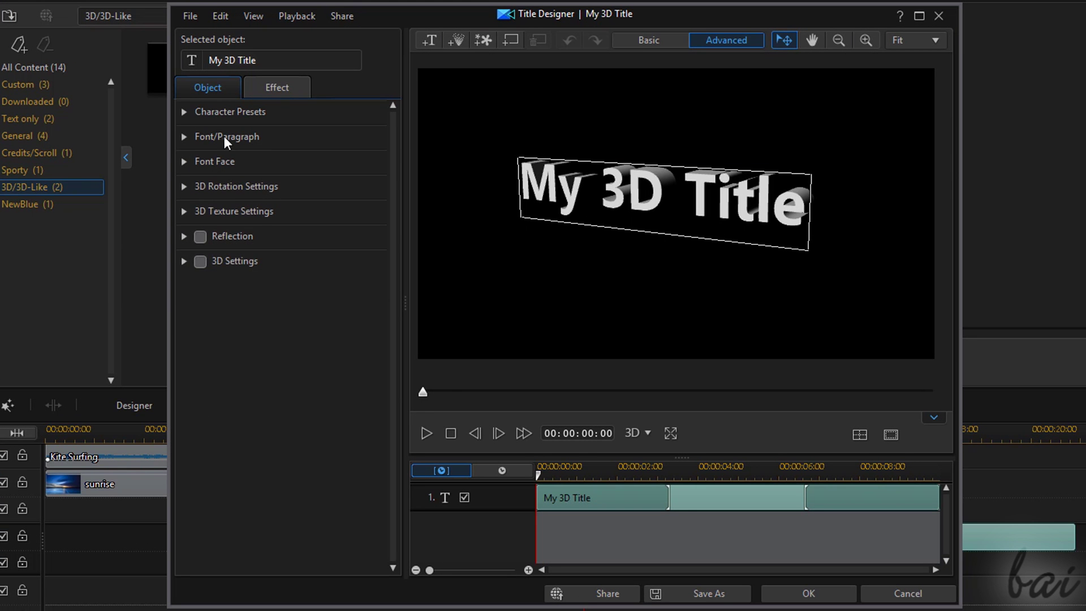
Step: Increase the font face extrusion of My 3D Title to give the letters much more depth
click(187, 161)
drag(225, 208, 273, 215)
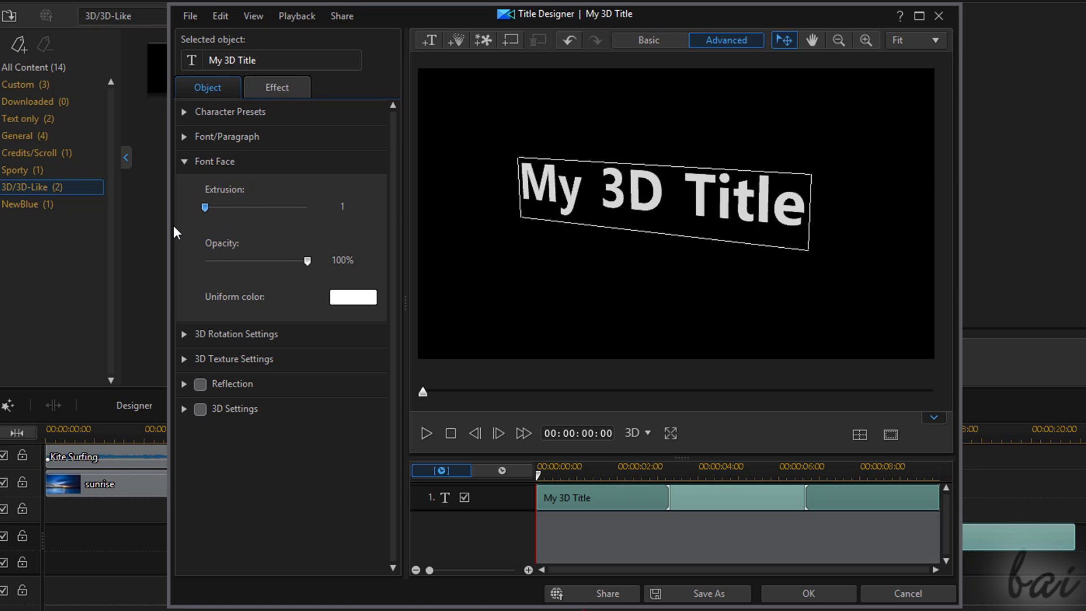
click(186, 161)
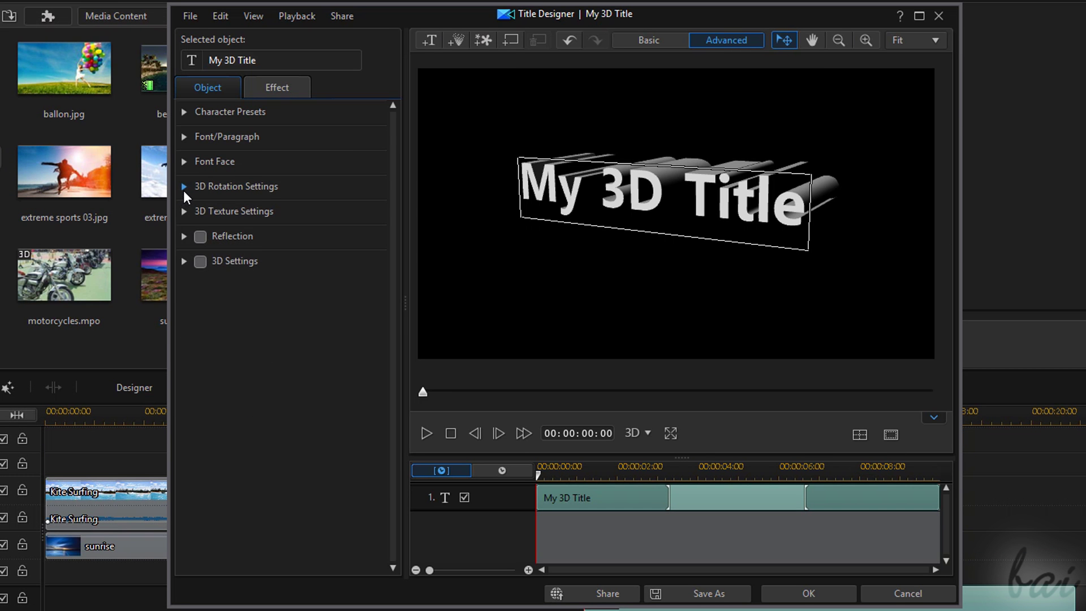
Step: Try different 3D rotation angles on My 3D Title around its axes
click(183, 190)
mouse_move(259, 311)
mouse_down()
mouse_move(241, 327)
mouse_move(245, 313)
mouse_up()
mouse_move(264, 429)
mouse_down()
mouse_move(243, 440)
mouse_move(267, 428)
mouse_up()
drag(259, 547, 245, 548)
drag(245, 549, 257, 547)
Step: Try several 3D texture skins on My 3D Title, including plaster, metal and gold, and apply the brown, cracked bark-like one
click(181, 212)
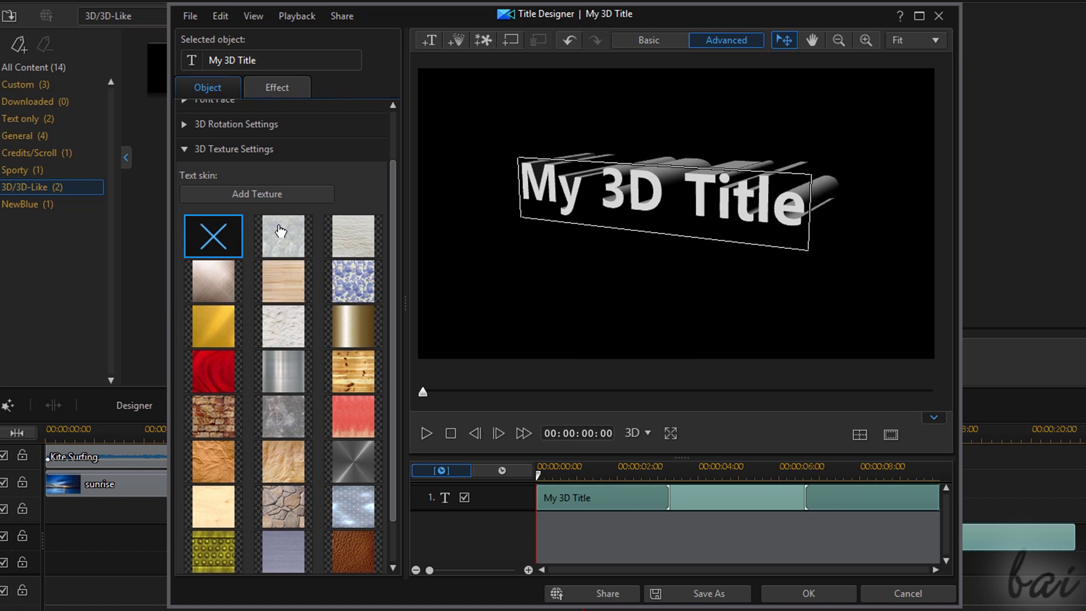
click(283, 326)
click(285, 377)
click(353, 326)
click(353, 462)
click(290, 461)
Step: Try the starting effects 3D Amplify I, 3D Fade, 3D Flocking II, 3D Pop-up and 3D March on the title, and apply 3D Slide In
click(269, 91)
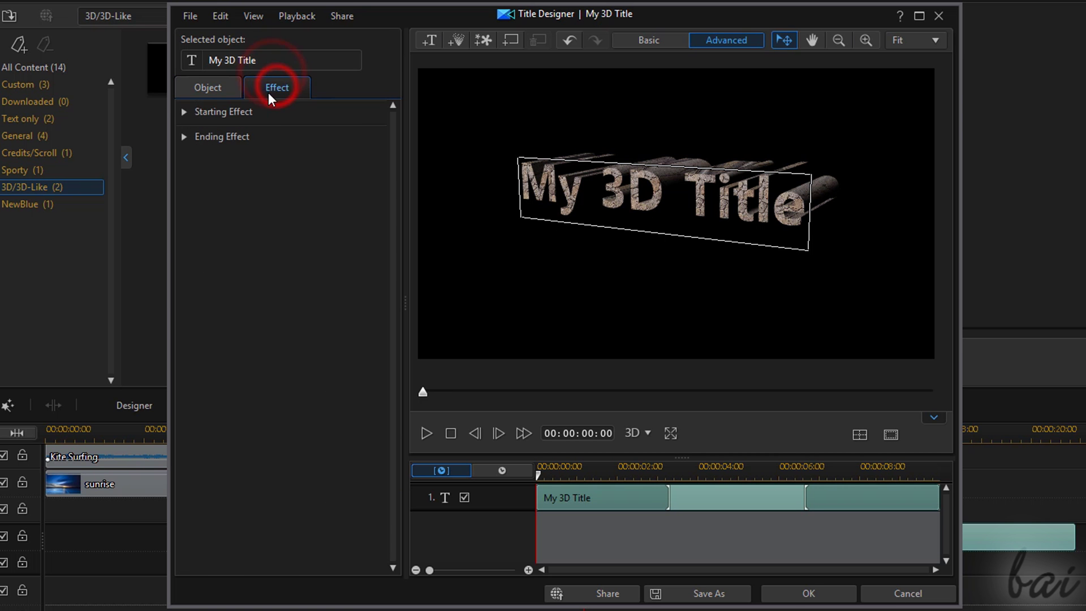
click(214, 111)
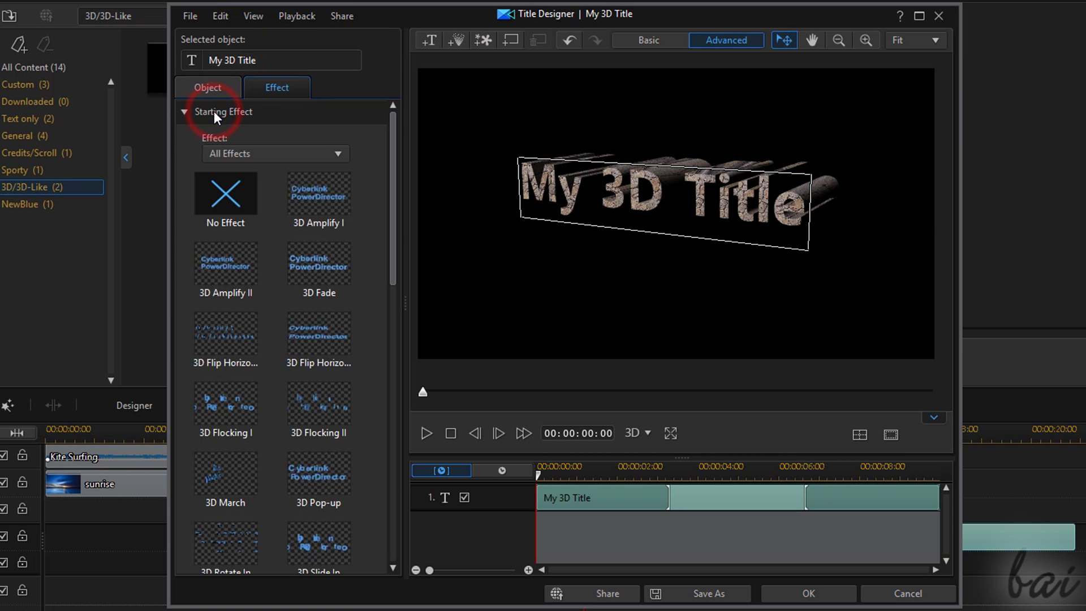
click(300, 205)
click(314, 269)
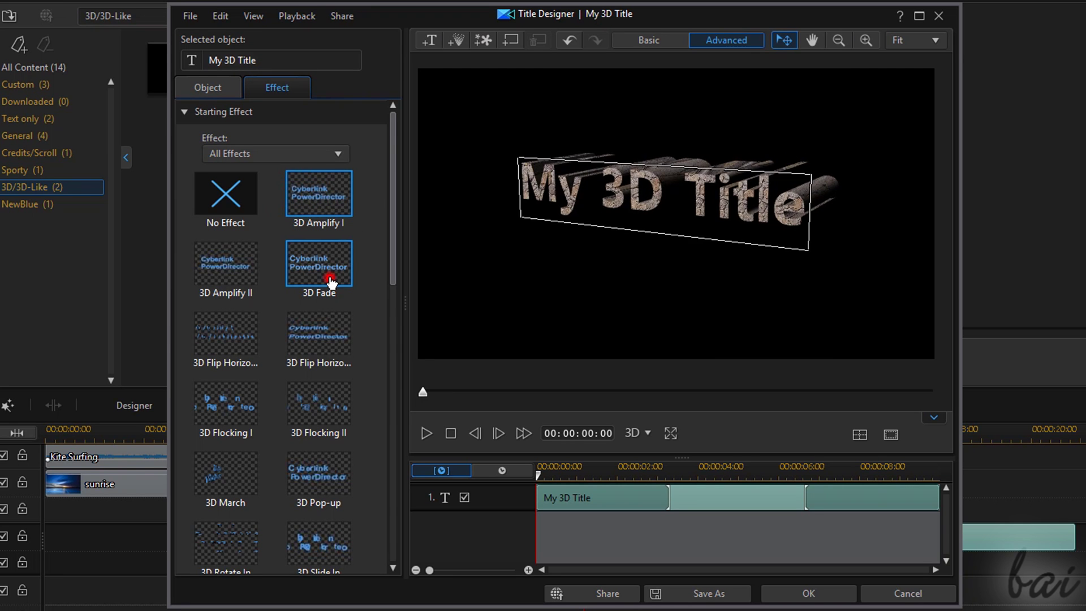
click(318, 403)
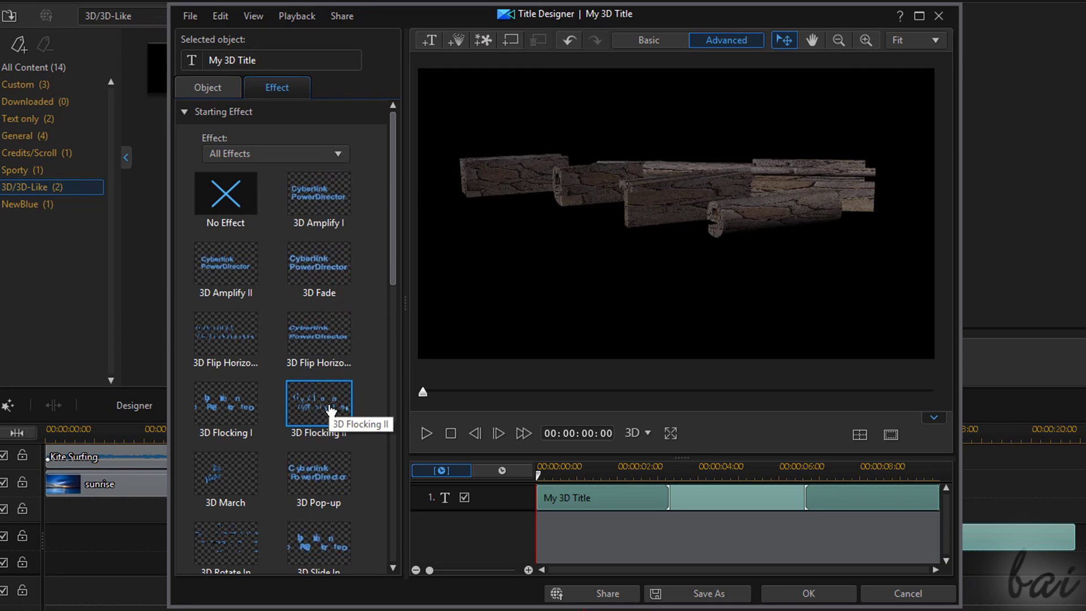
click(322, 463)
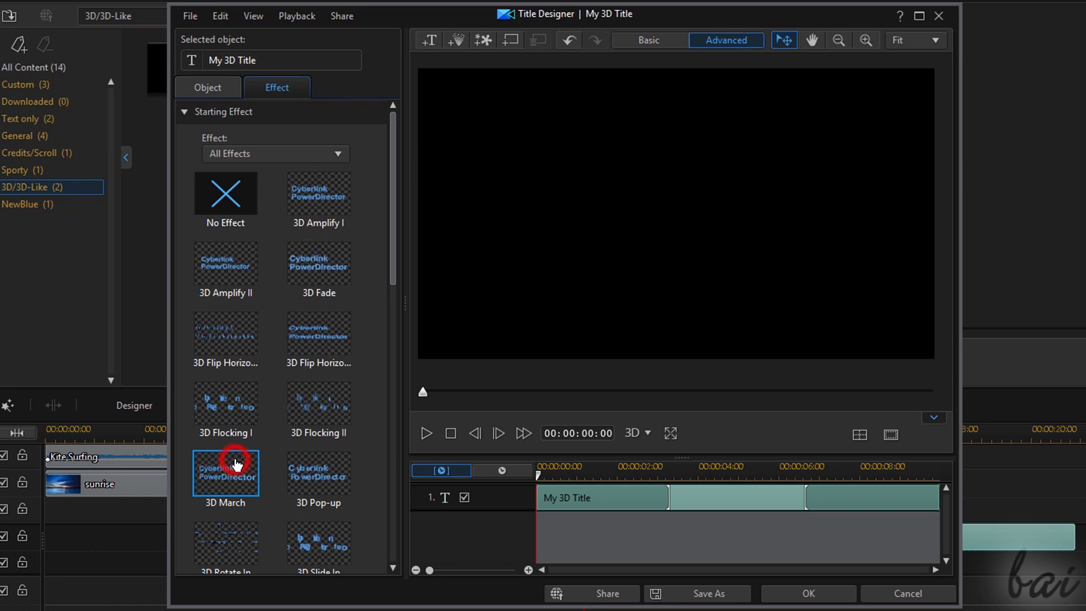
scroll(237, 469, down, 2)
click(328, 501)
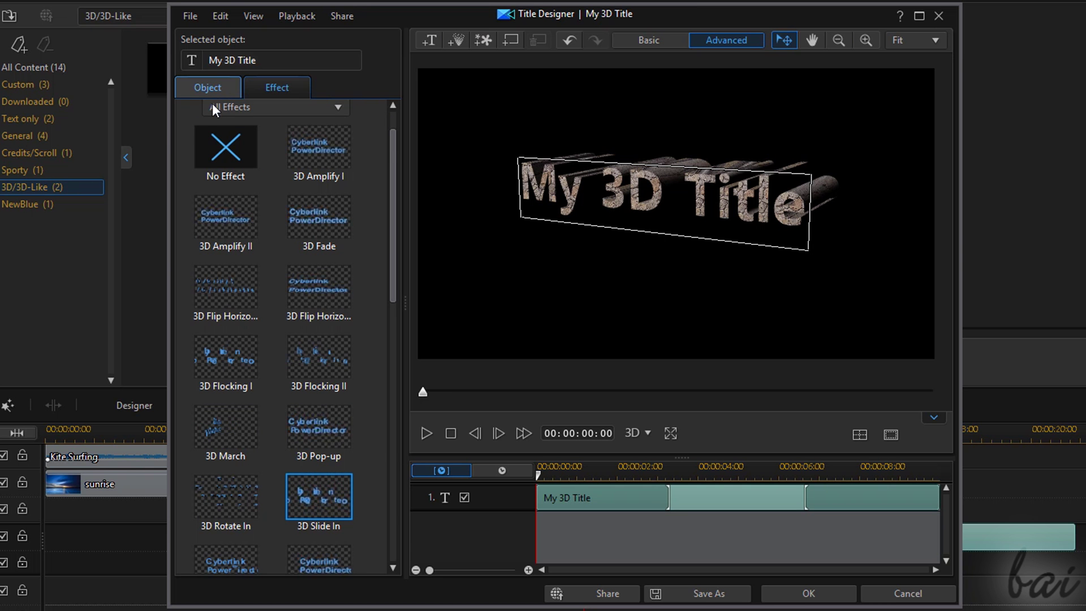
drag(394, 141, 395, 125)
click(185, 110)
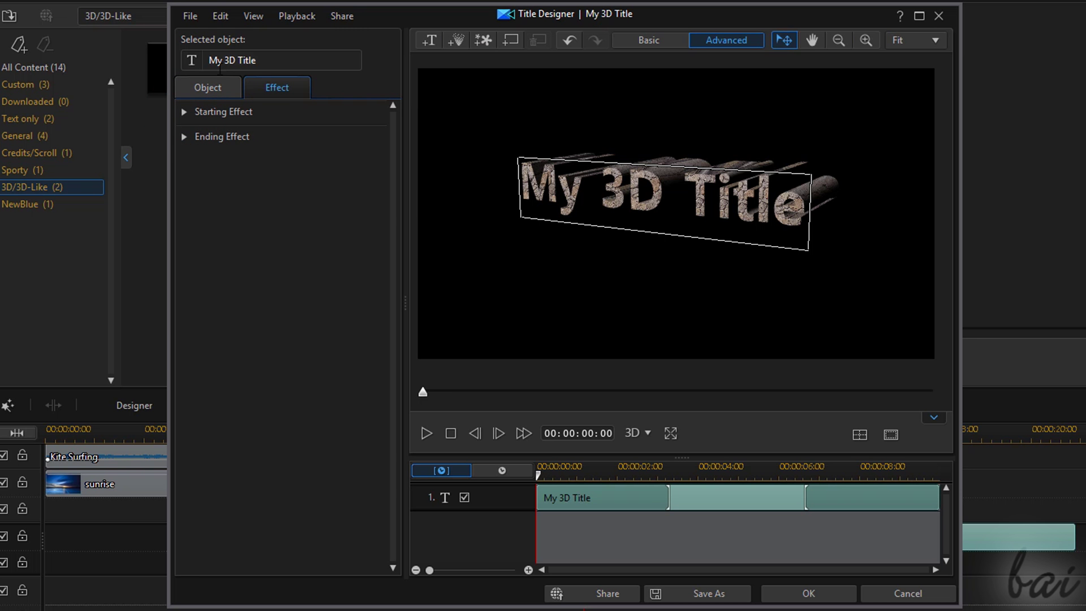